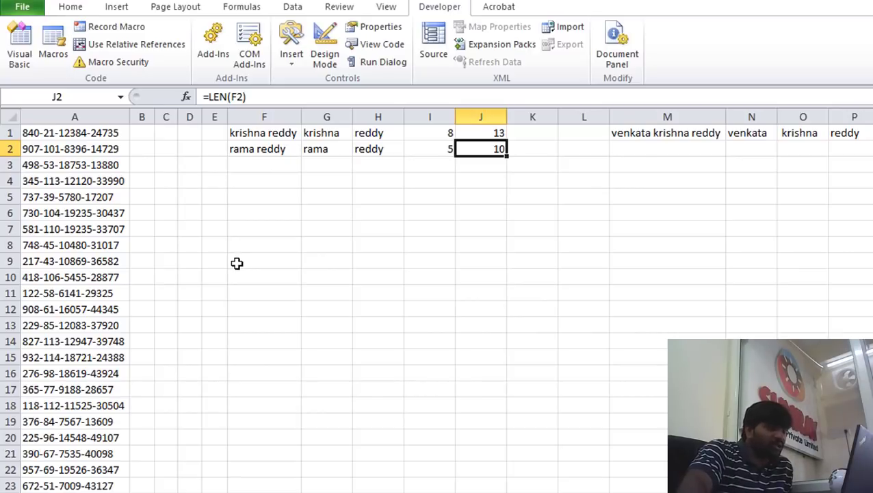
Review the hyphen-separated codes in column A, then switch to the Data tab
left_click(102, 296)
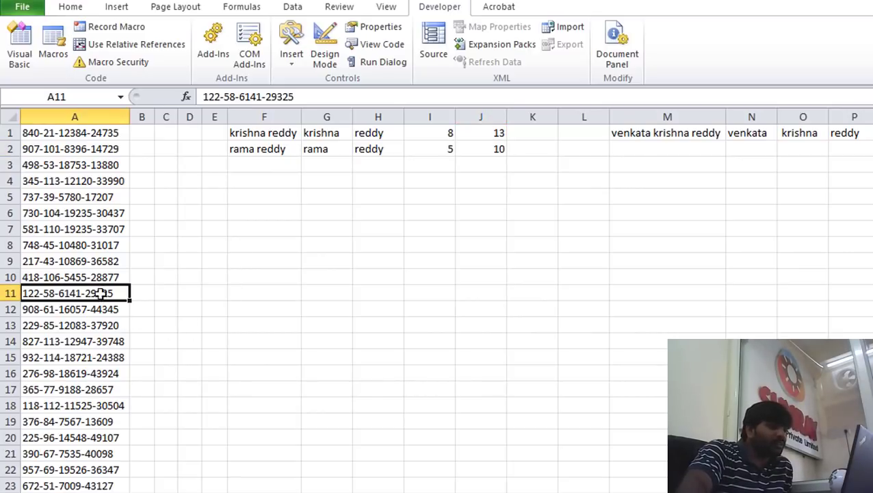
left_click(111, 245)
left_click(111, 213)
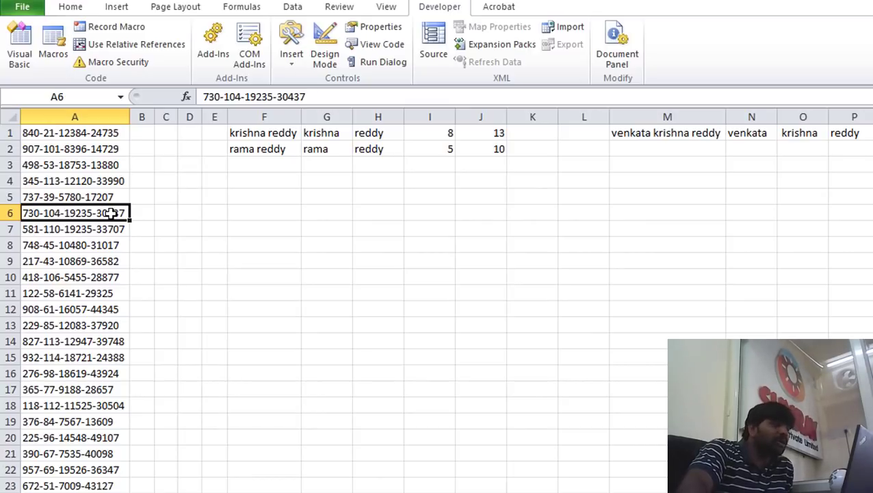
left_click(147, 181)
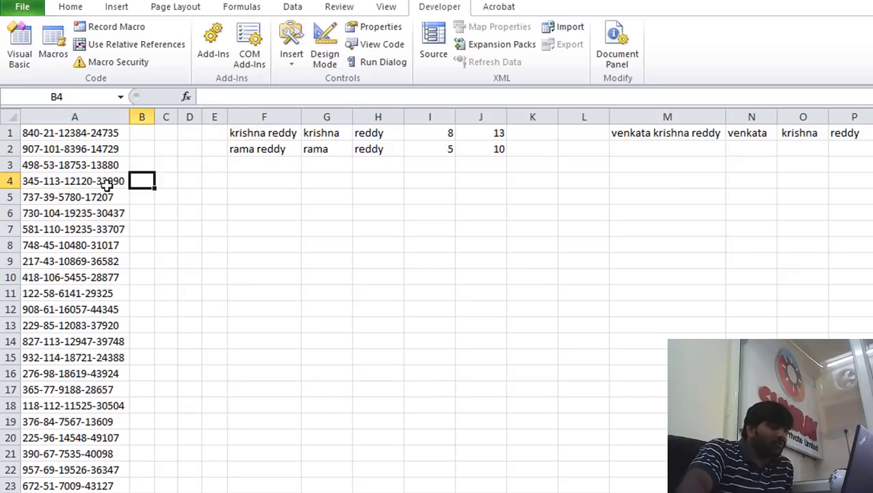
left_click(108, 183)
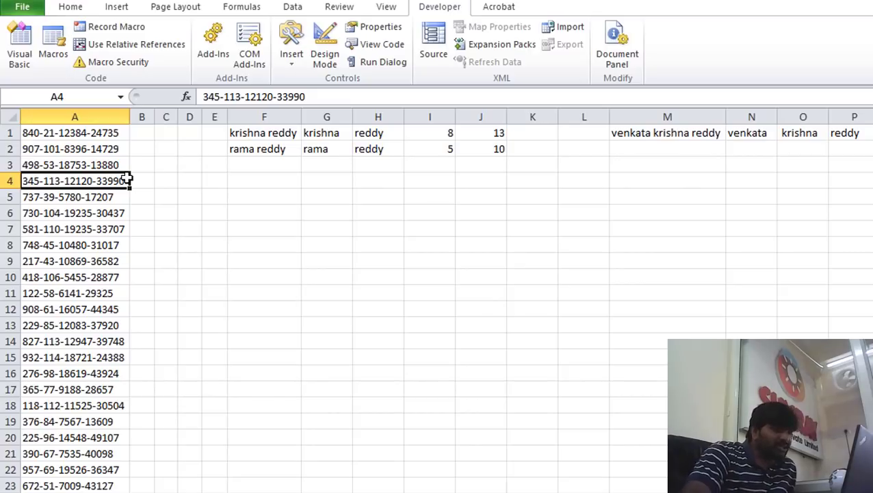
left_click(148, 182)
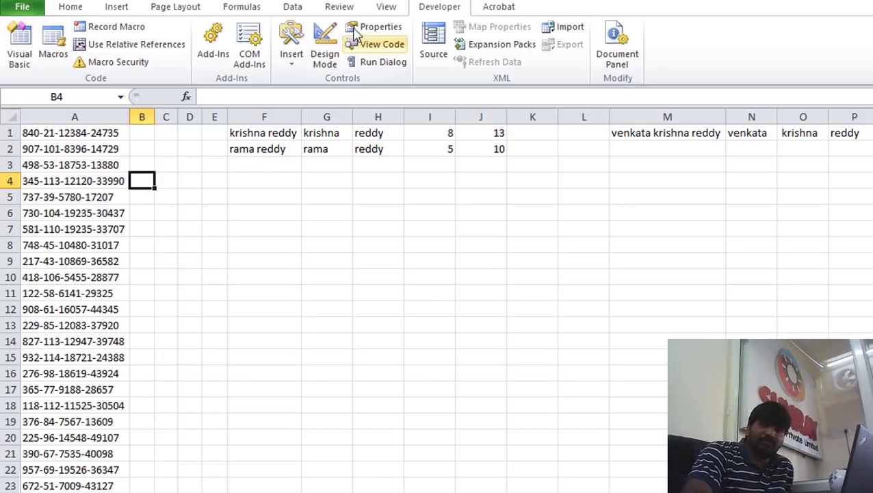
left_click(299, 10)
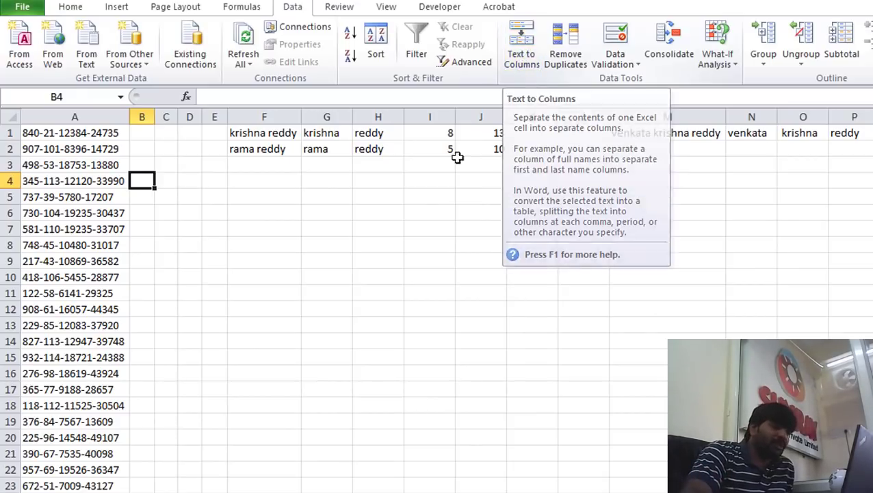
left_click(205, 229)
left_click(142, 170)
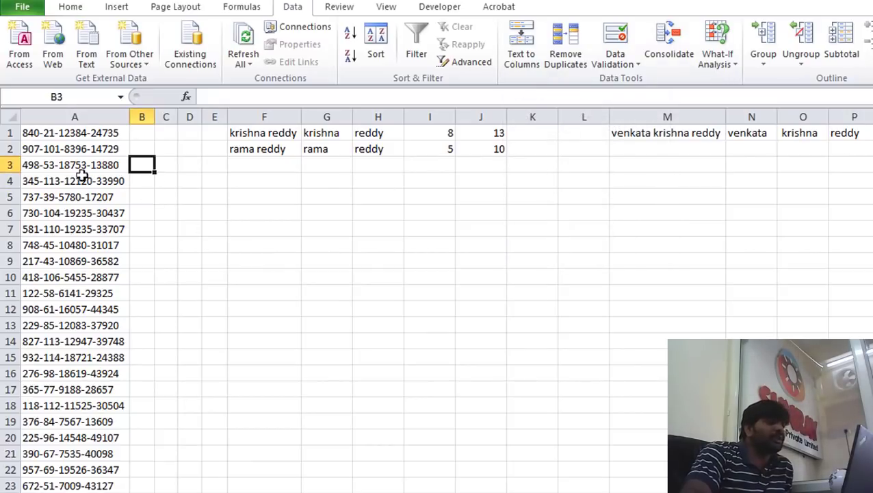
left_click(52, 164)
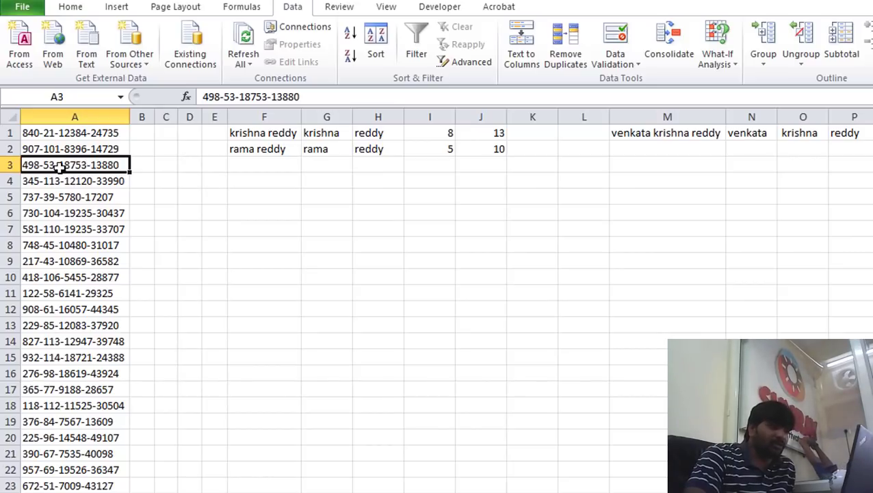
left_click(74, 116)
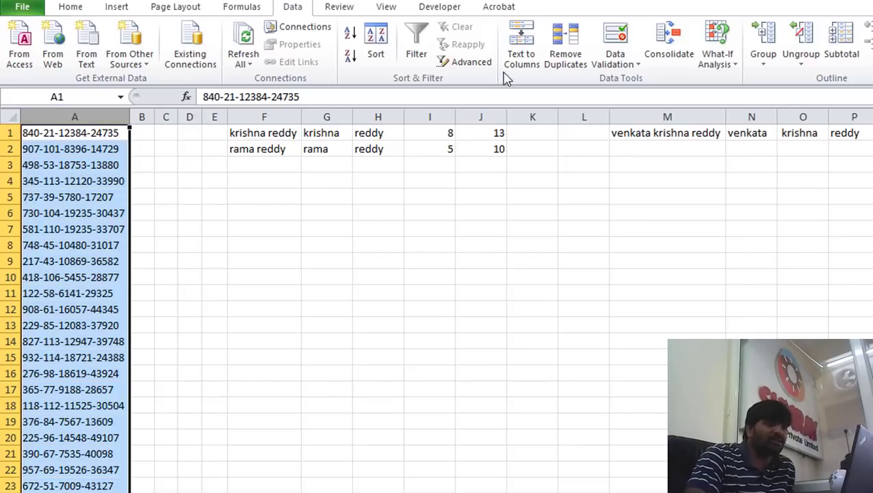
Split the column A codes into columns A–D with Text to Columns, using '-' as delimiter
left_click(530, 61)
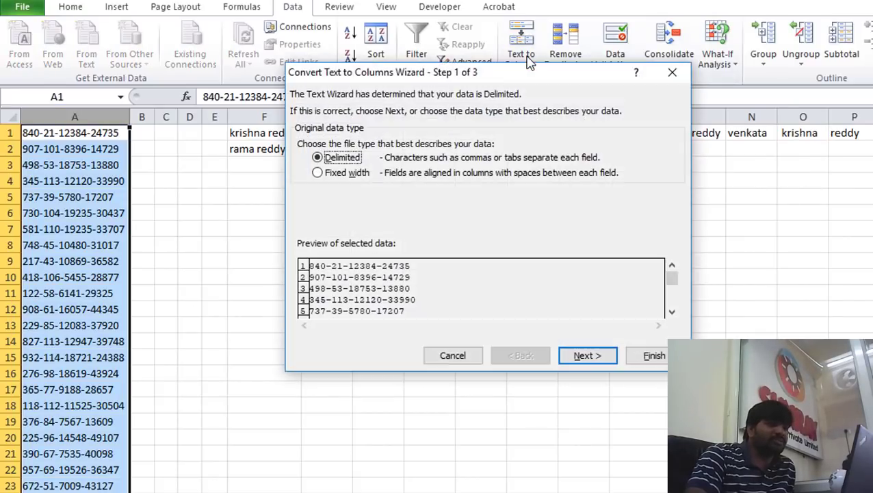
left_click_drag(466, 81, 413, 56)
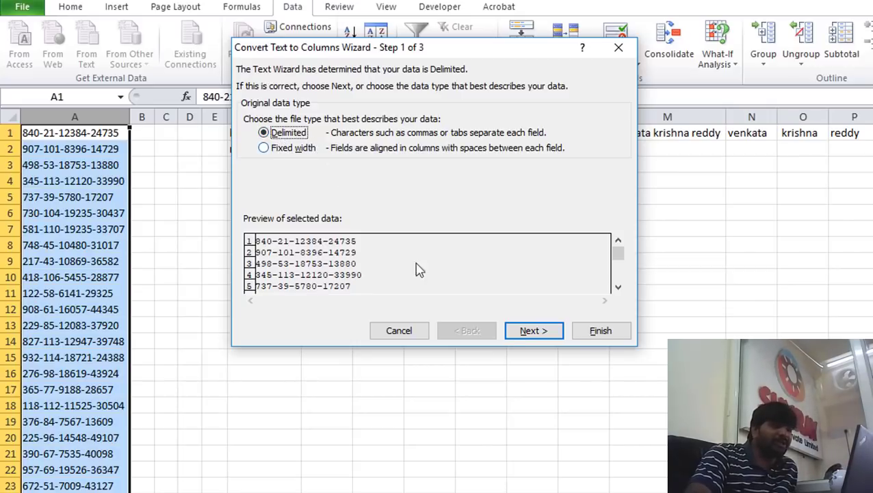
left_click(523, 331)
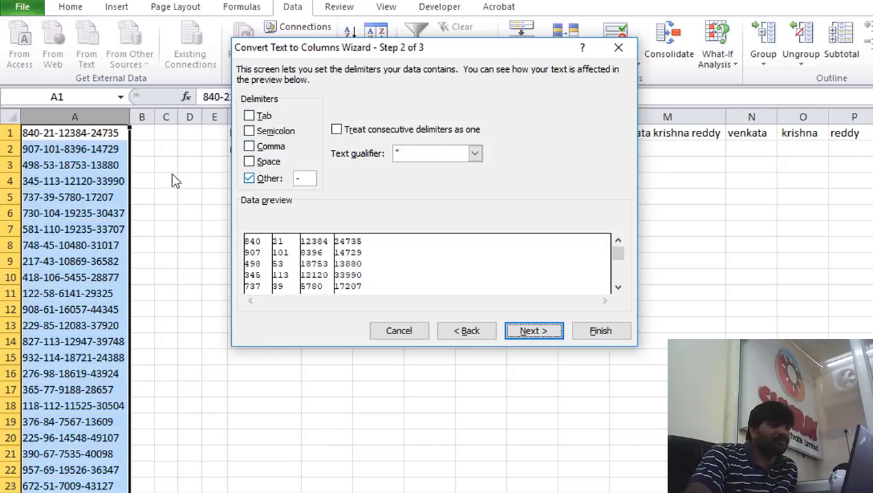
left_click(299, 180)
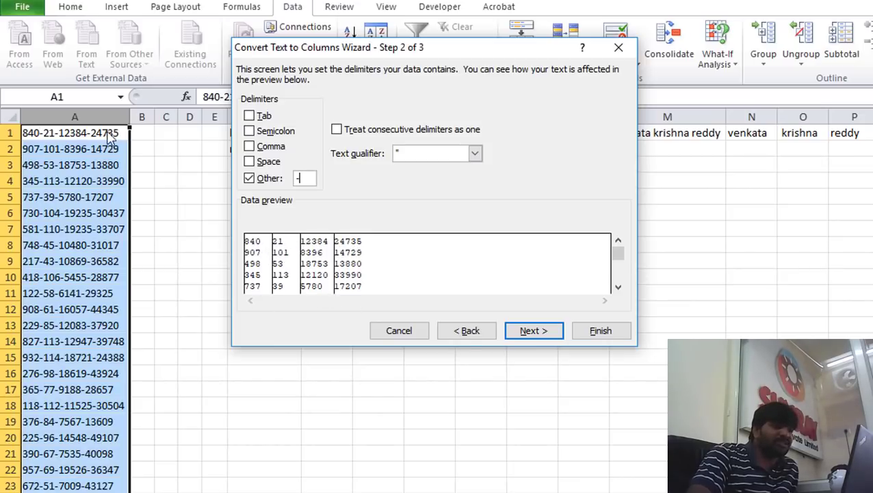
left_click(533, 331)
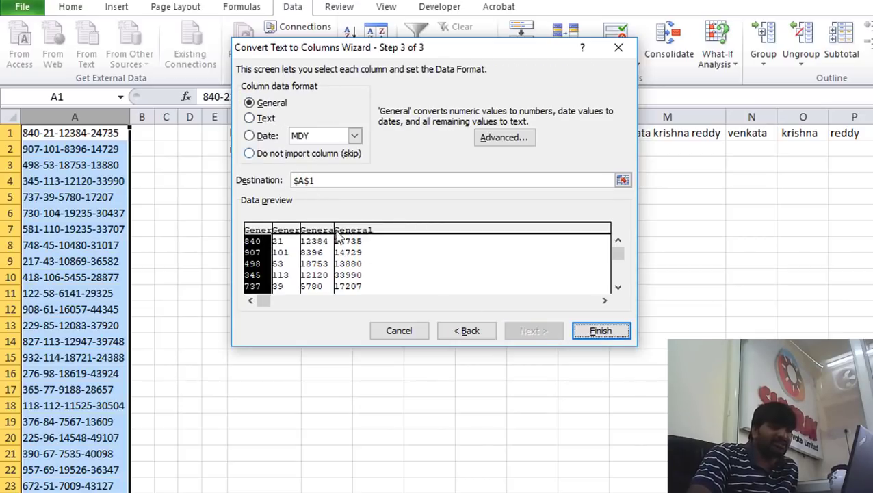
left_click(606, 332)
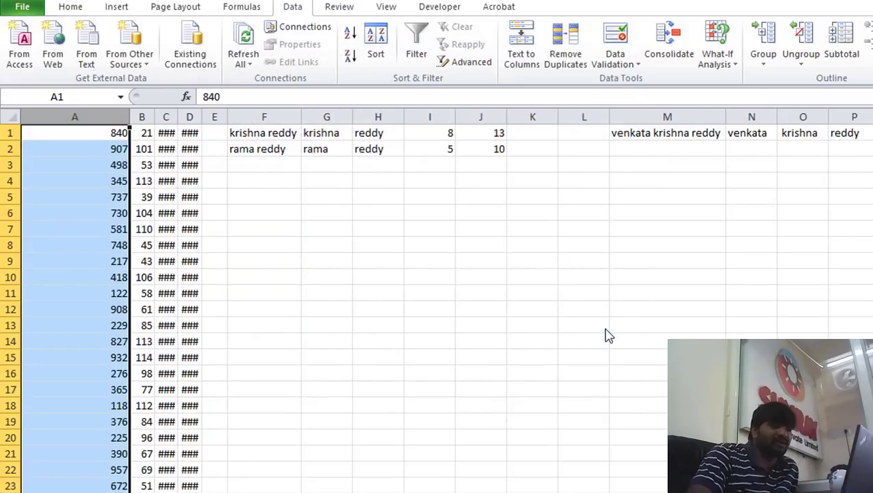
Autofit columns A–D so row 1 reads 840, 21, 12384 and 24735
left_click_drag(202, 116, 202, 116)
double_click(203, 117)
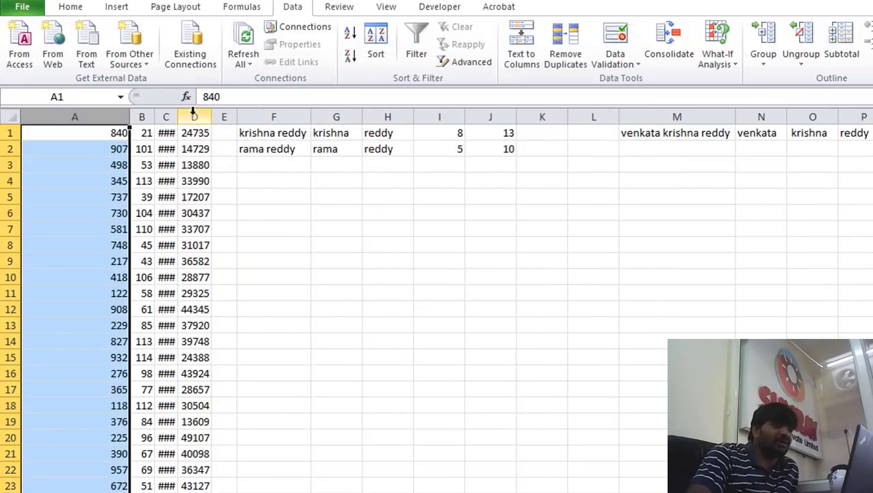
double_click(179, 116)
left_click(116, 151)
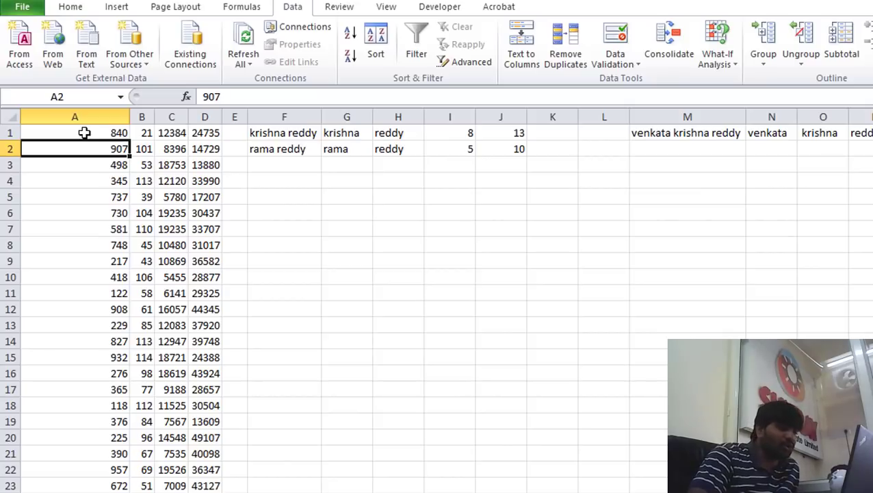
left_click_drag(110, 133, 201, 135)
double_click(126, 111)
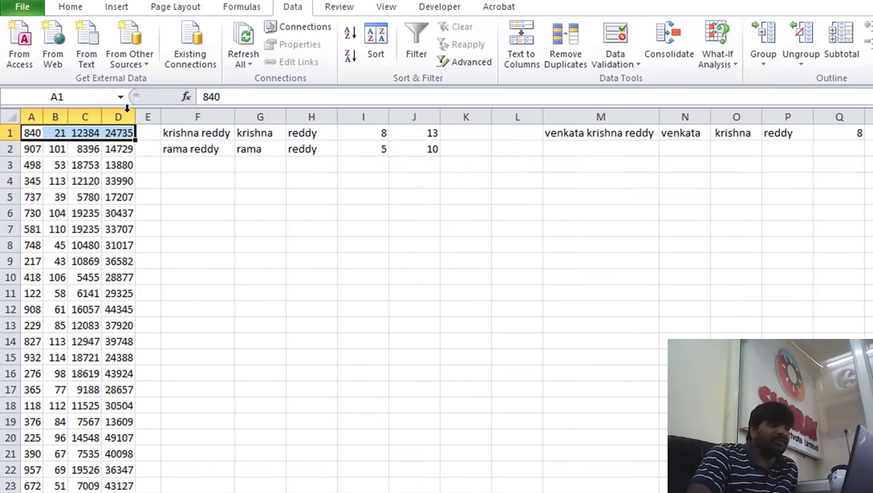
scroll(87, 399, "down", 2)
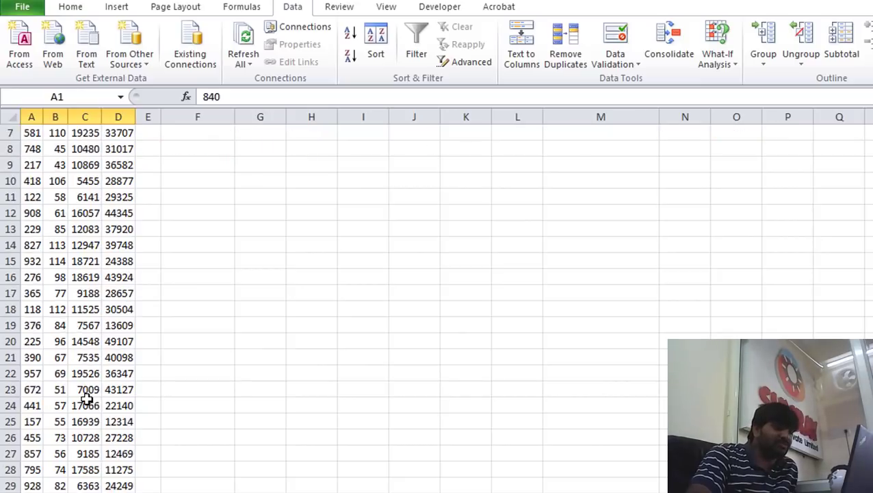
scroll(86, 399, "down", 14)
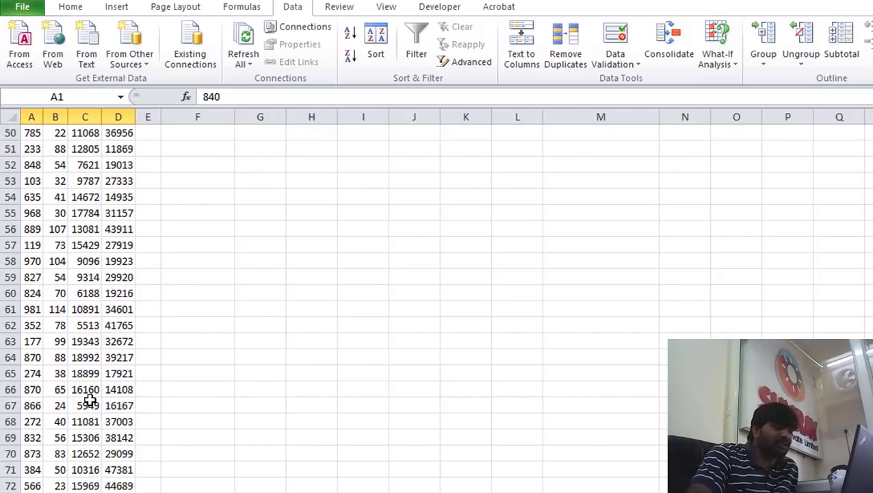
scroll(90, 401, "down", 4)
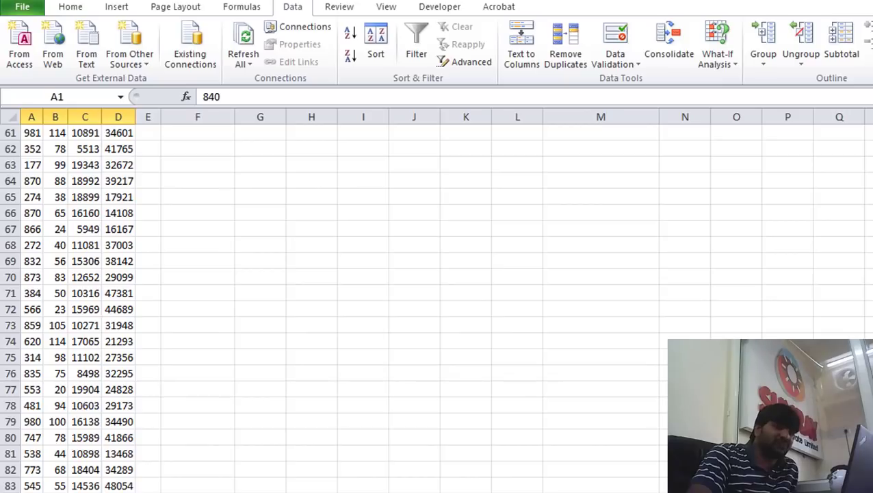
scroll(87, 399, "up", 20)
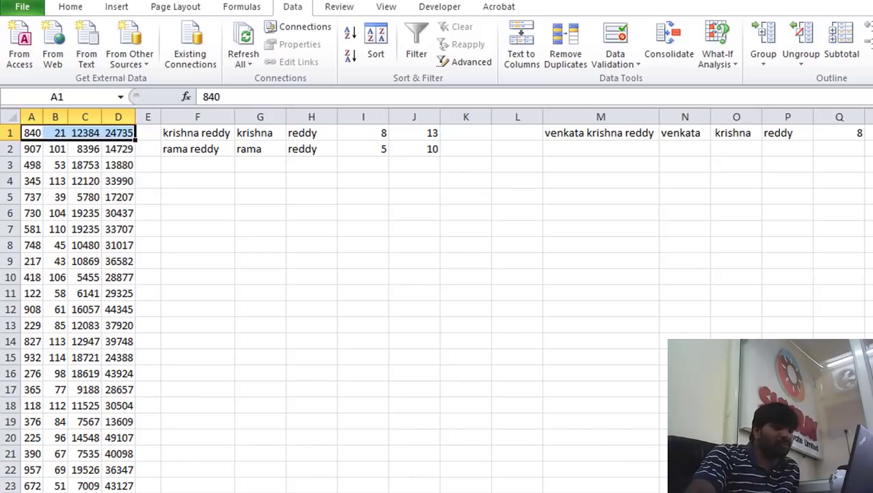
Reopen Text to Columns on A1 and cancel it without changes
left_click(62, 166)
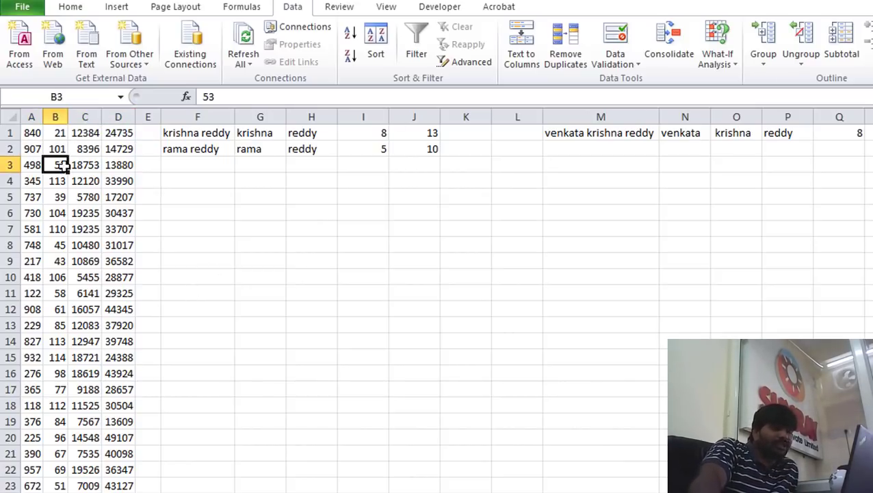
left_click(35, 133)
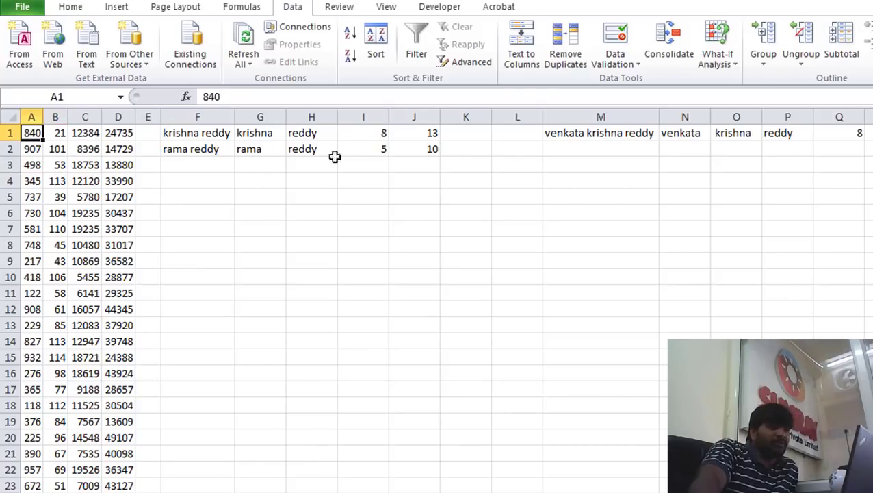
left_click(514, 53)
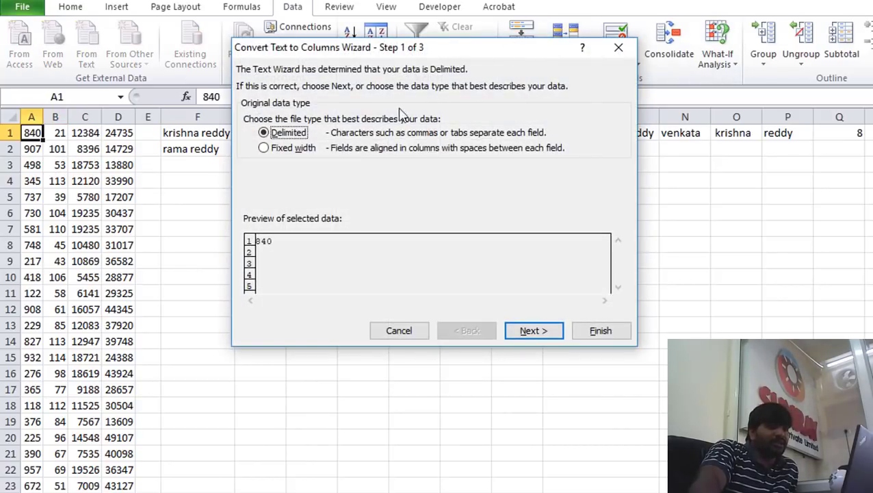
left_click(532, 331)
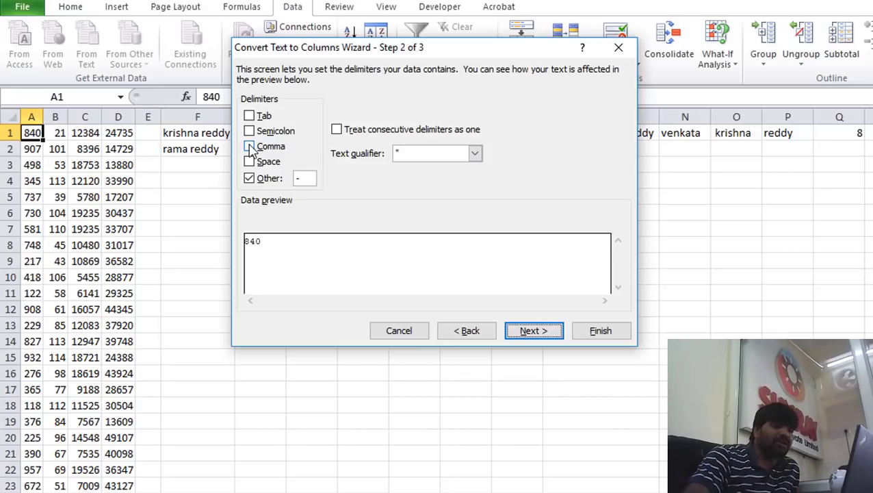
left_click(618, 47)
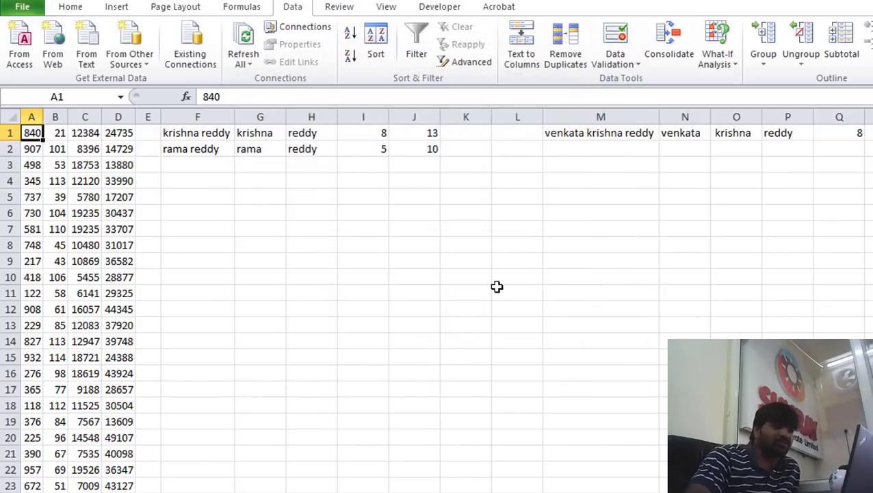
left_click(461, 277)
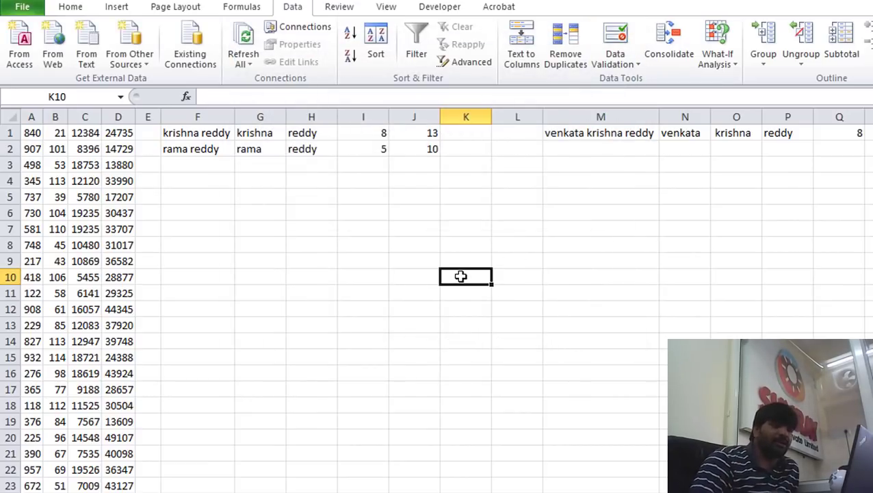
scroll(446, 300, "right", 1)
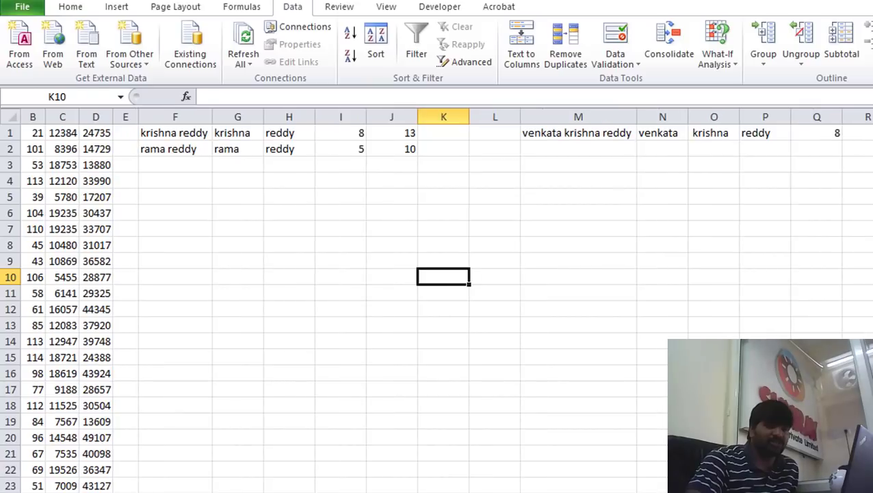
left_click(872, 309)
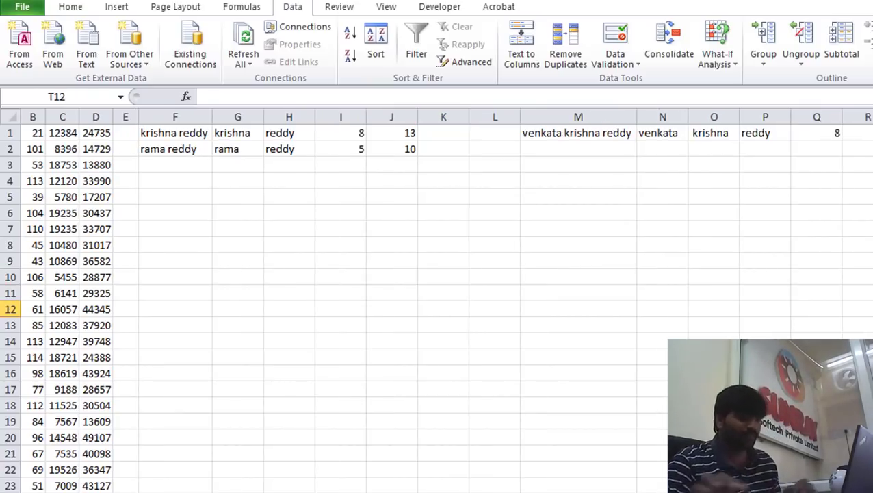
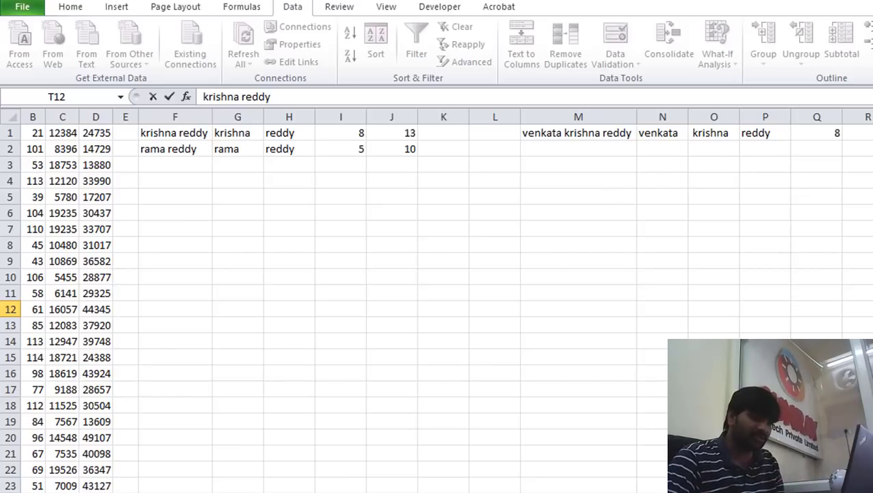
left_click(872, 133)
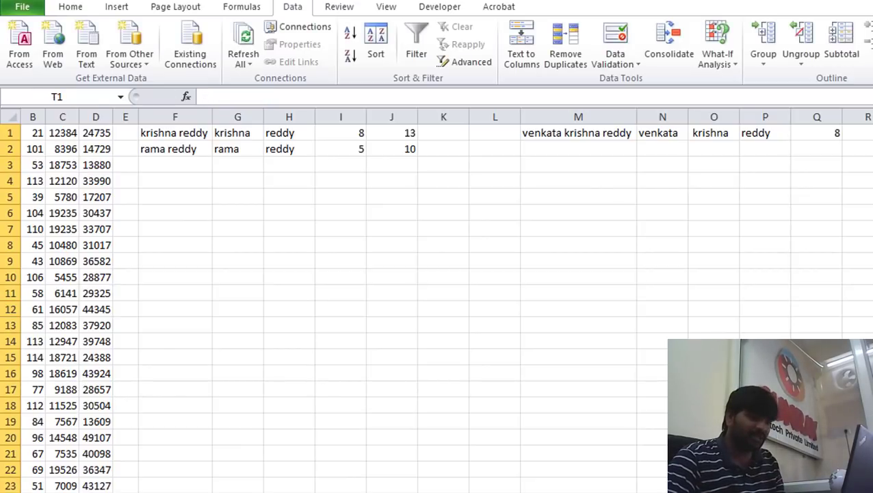
left_click(872, 310)
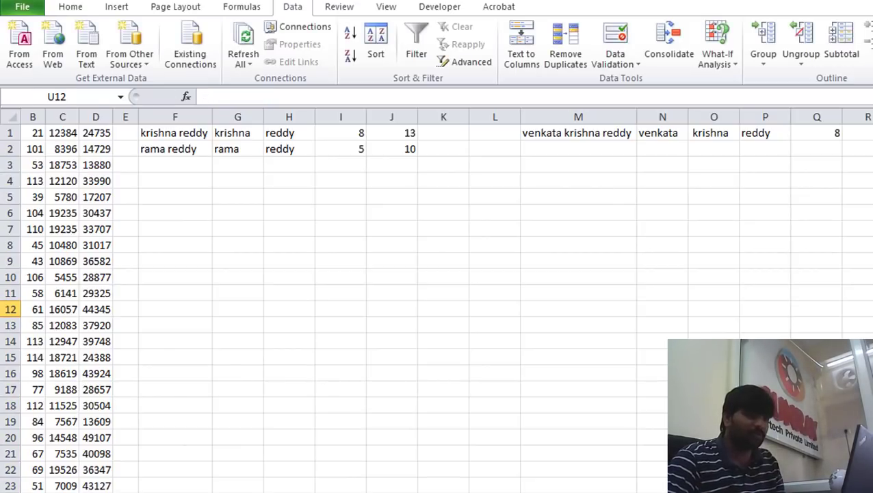
key("Left")
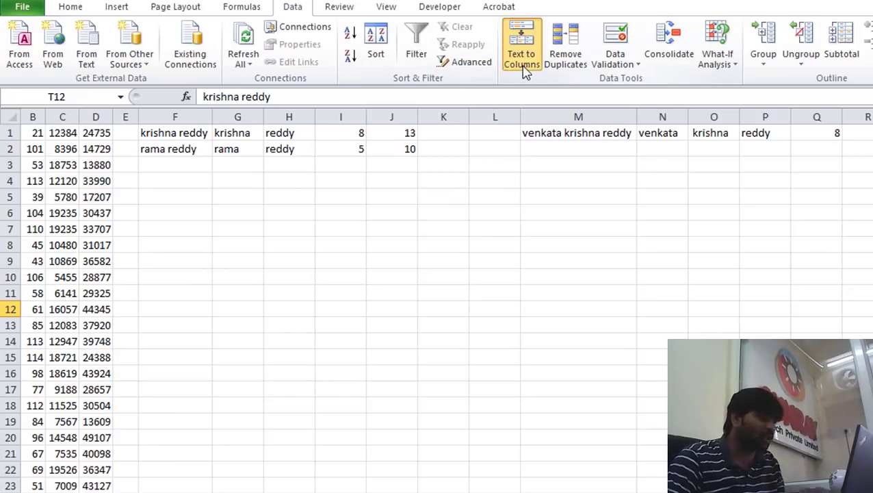
left_click(522, 66)
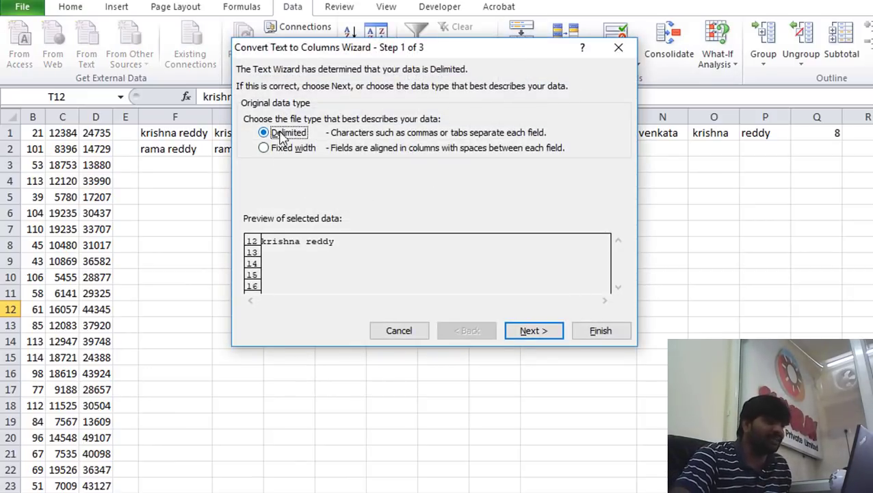
left_click(549, 331)
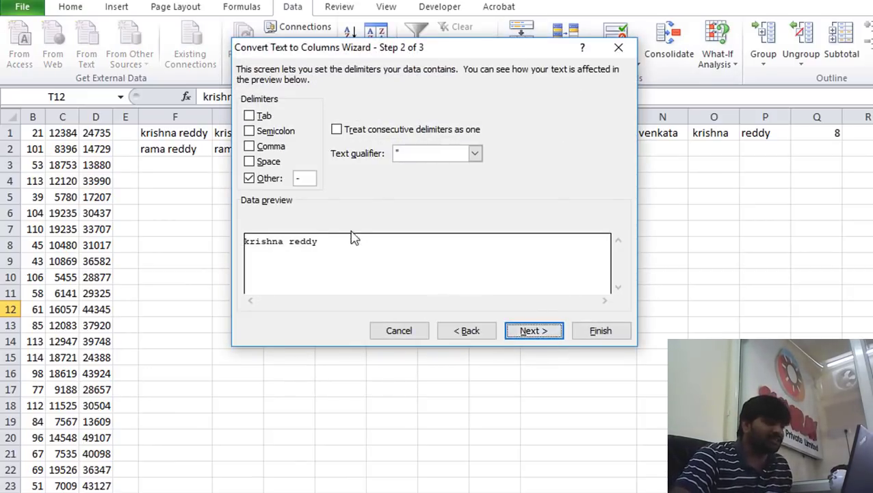
left_click(250, 178)
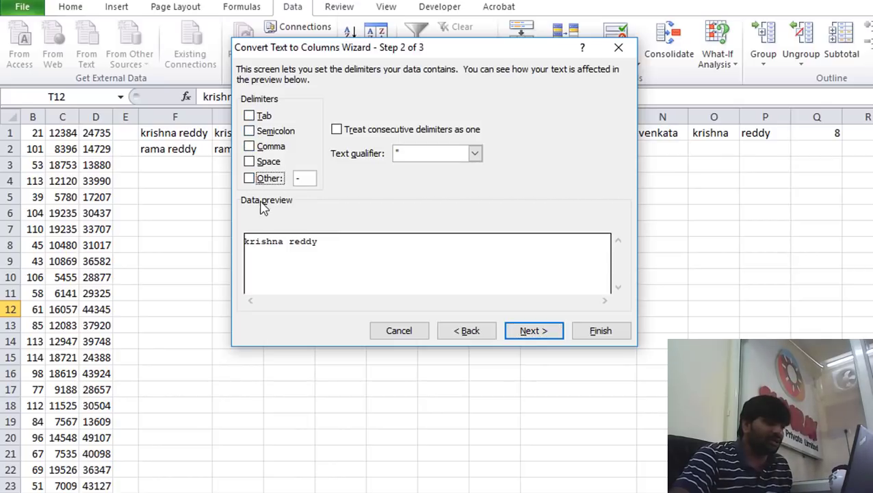
left_click(249, 161)
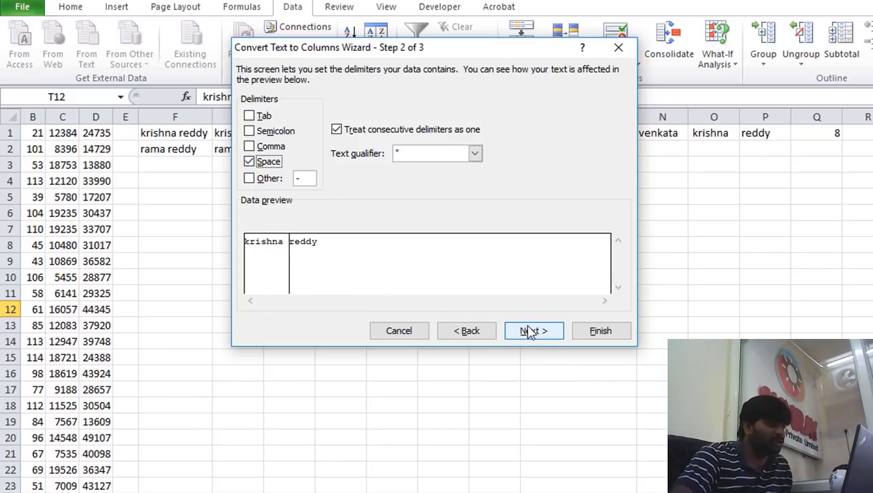
left_click(555, 333)
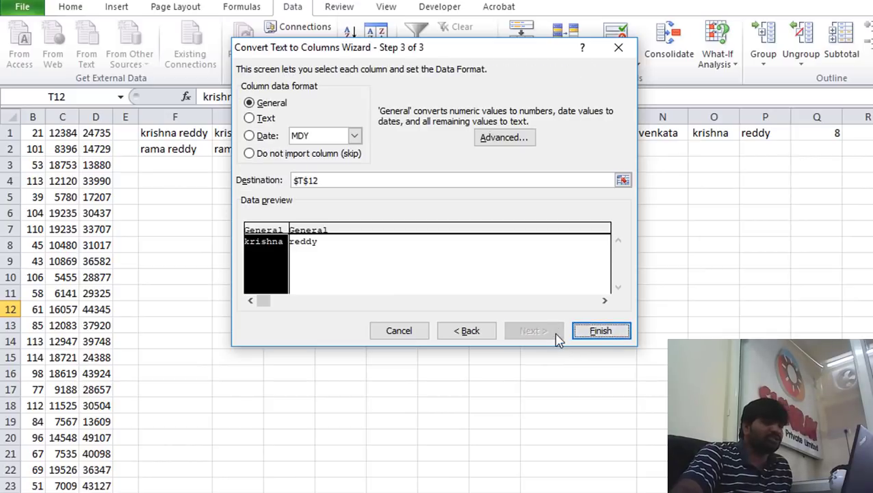
left_click(600, 332)
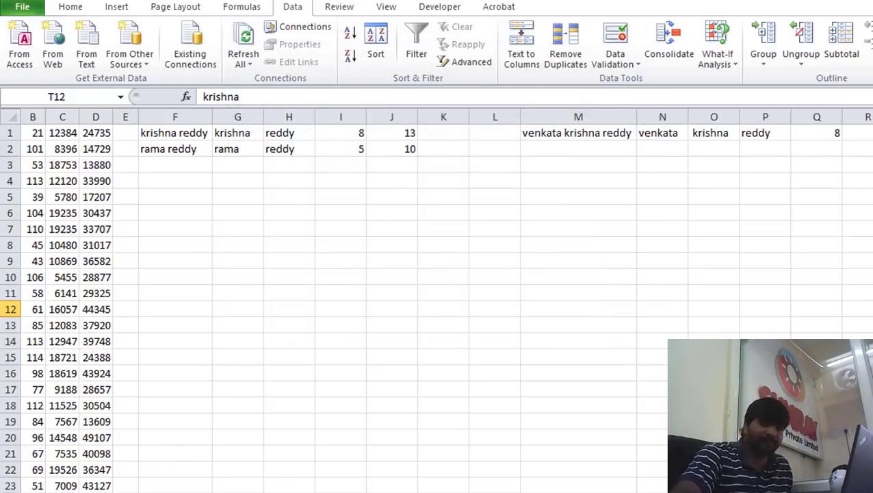
Delete krishna from T12 and review the first/last-name formulas in F1:H2
key("Delete")
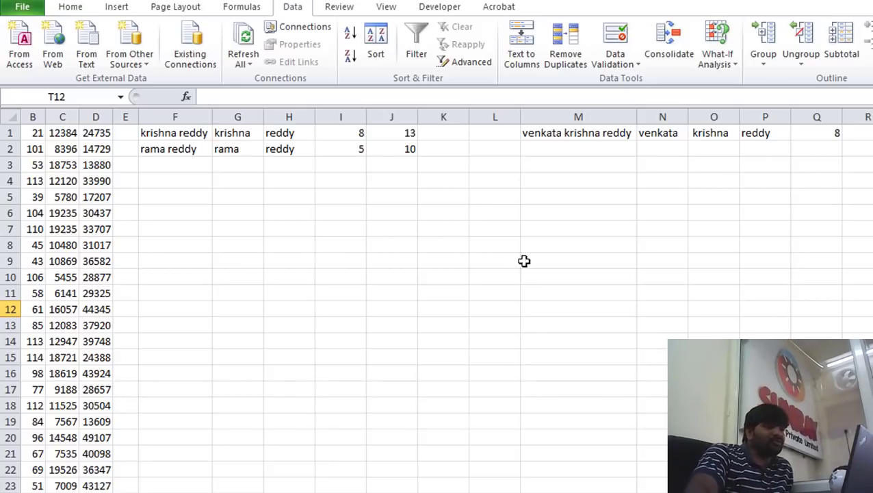
left_click(181, 130)
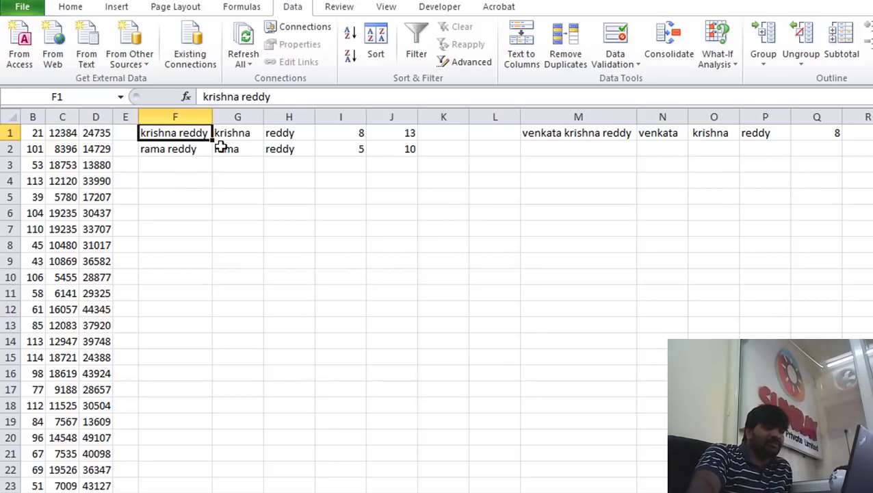
left_click(258, 133)
left_click(275, 134)
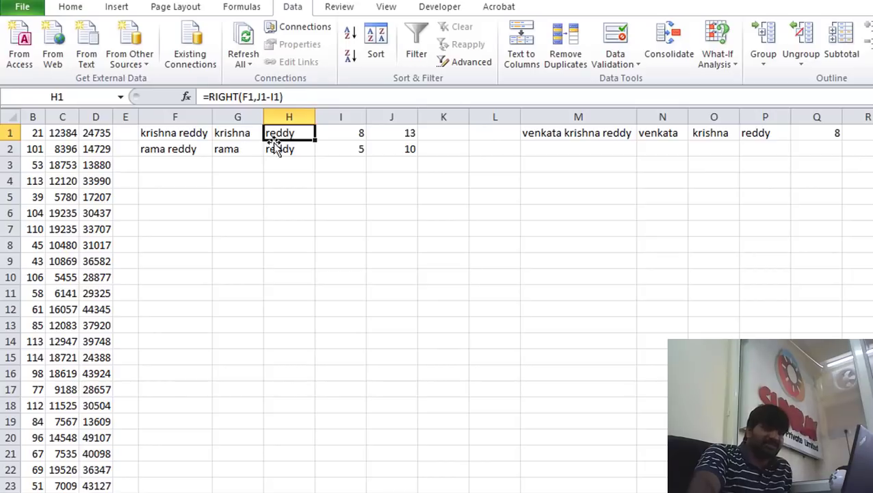
left_click(164, 147)
left_click(241, 148)
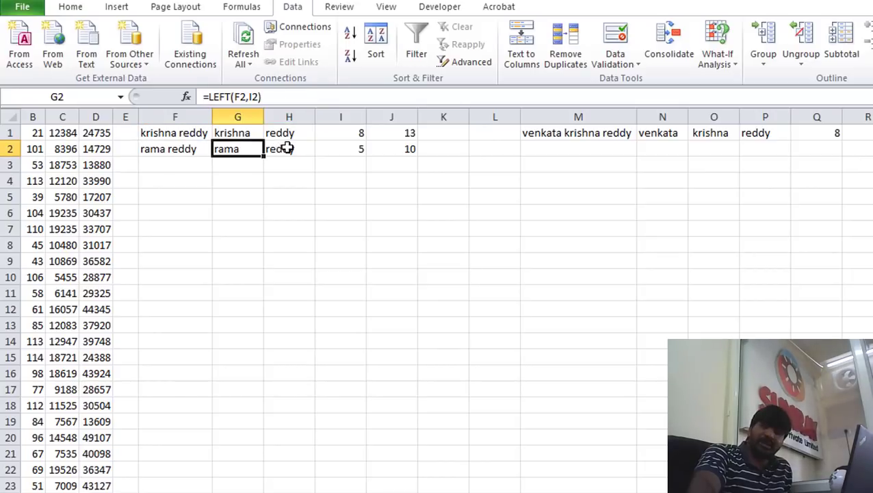
left_click(287, 146)
left_click(205, 161)
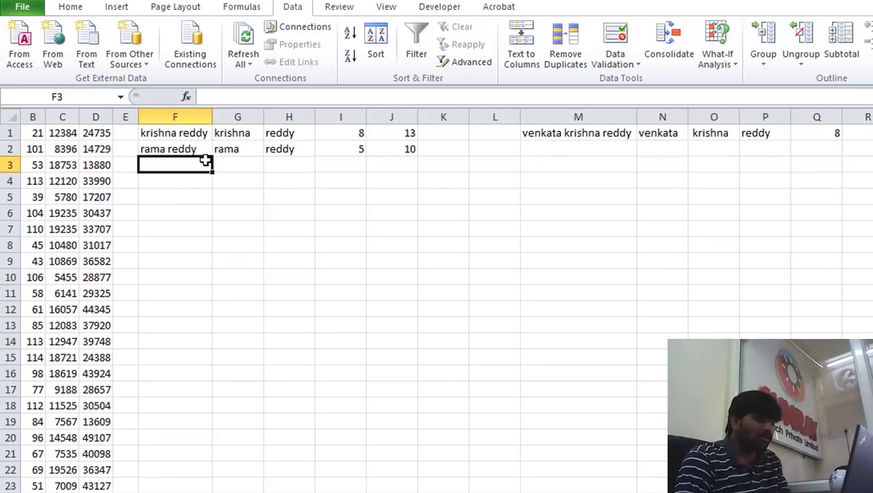
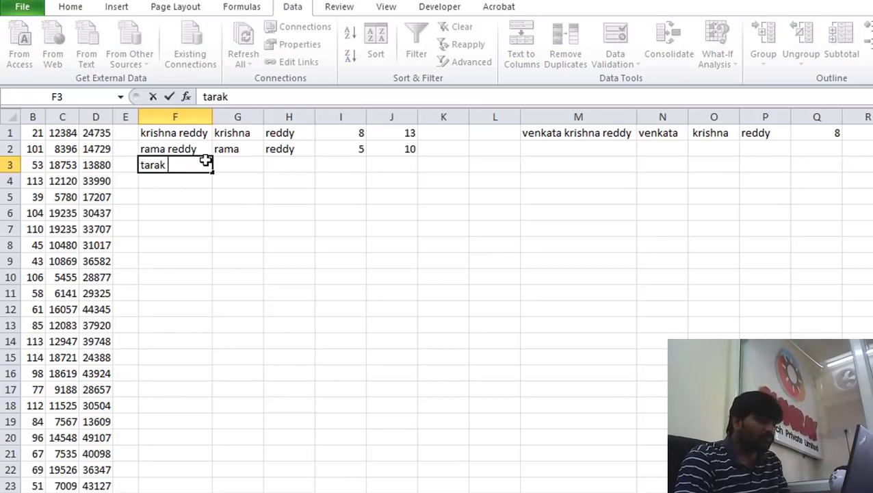
left_click(258, 170)
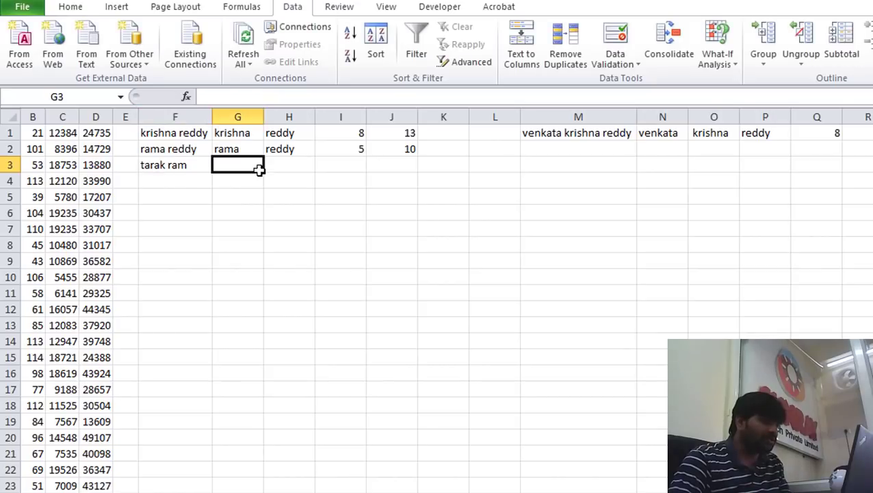
left_click(341, 150)
Fill the FIND and LEN formulas in I2:J2 to row 5, and LEFT/RIGHT in G2:H2 to row 4
left_click_drag(365, 157, 367, 203)
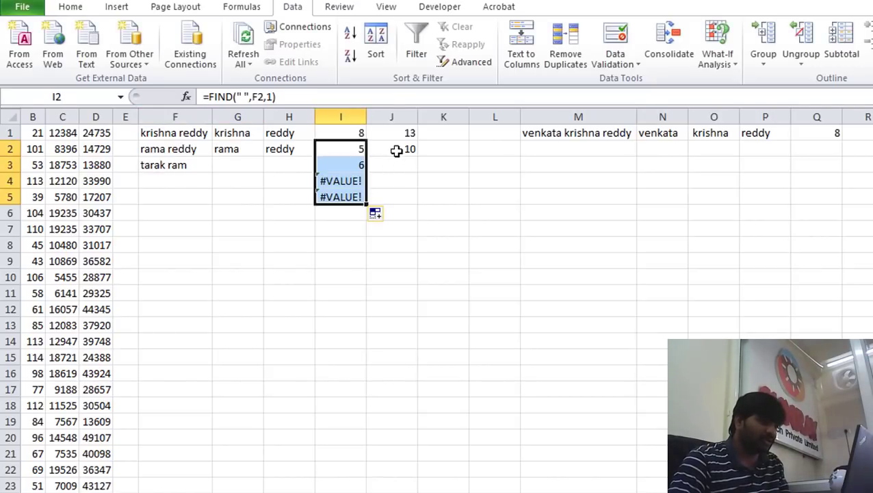
left_click(396, 150)
left_click_drag(419, 179, 414, 198)
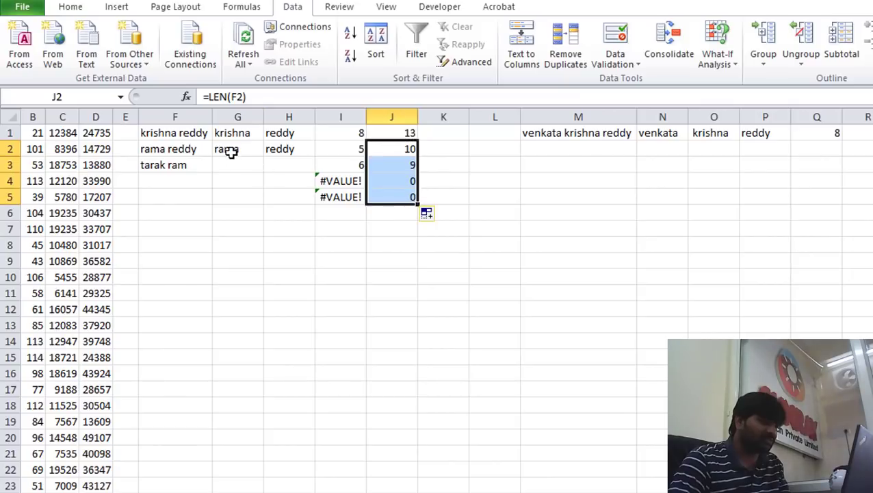
left_click(259, 157)
left_click_drag(263, 158, 264, 189)
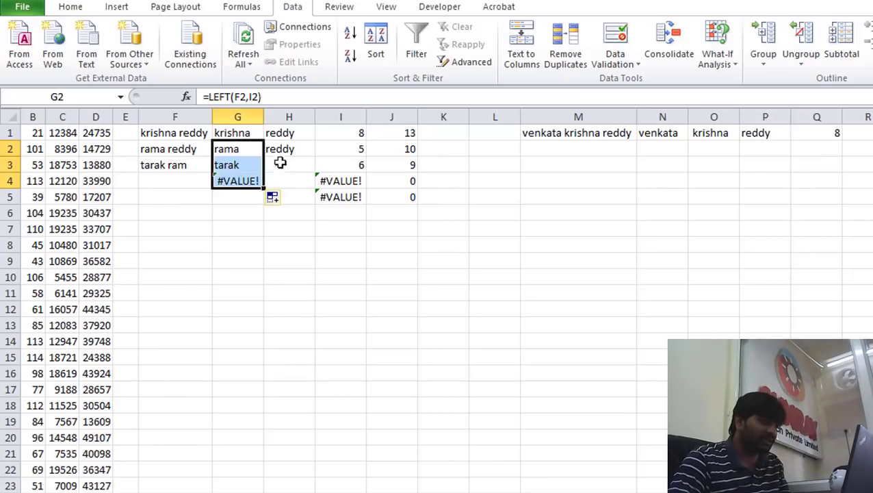
left_click(288, 147)
left_click_drag(314, 154, 292, 179)
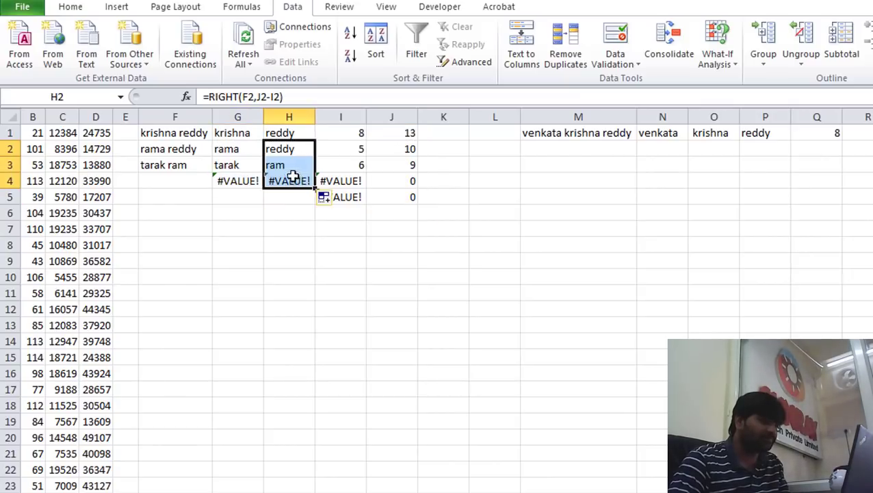
Check that the G3 and H3 formulas return tarak and ram
left_click(287, 165)
left_click(228, 165)
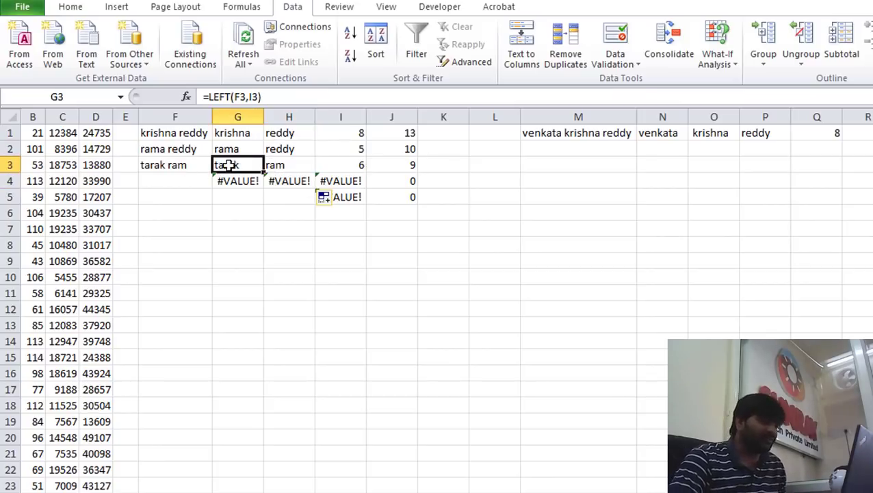
left_click(301, 165)
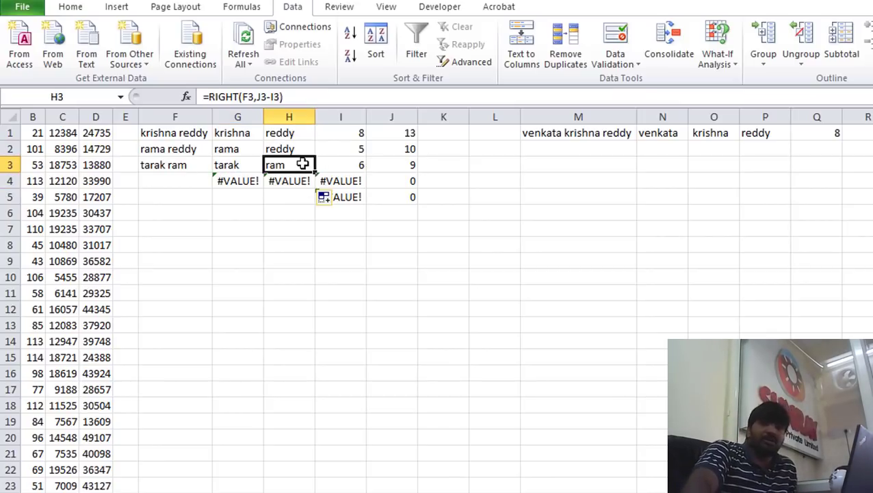
left_click(250, 165)
left_click(297, 166)
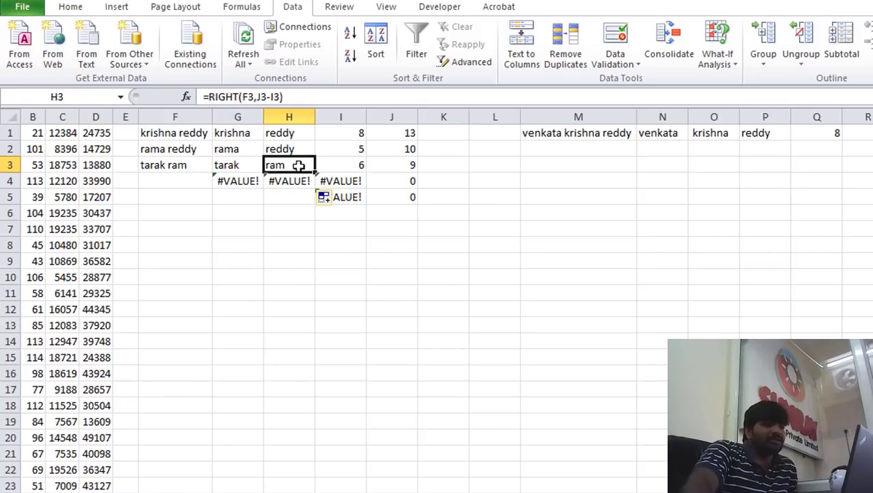
left_click(236, 166)
left_click(277, 166)
left_click(234, 167)
left_click(277, 167)
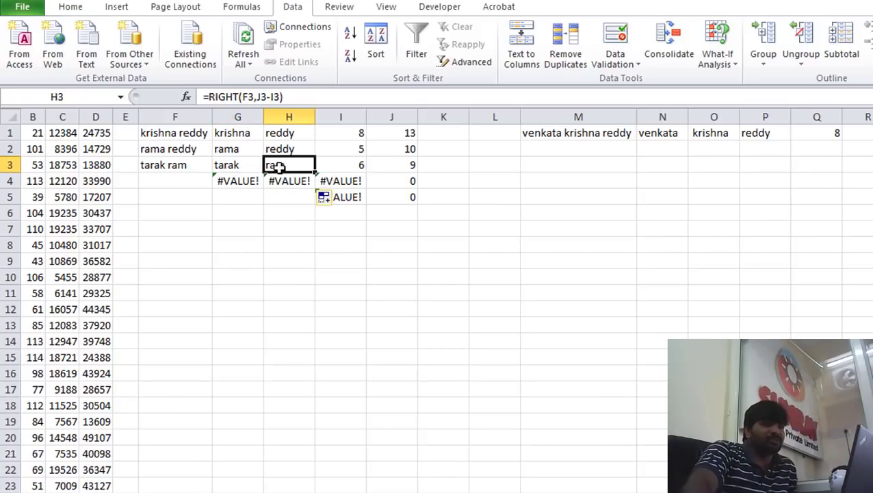
left_click(248, 167)
left_click(285, 167)
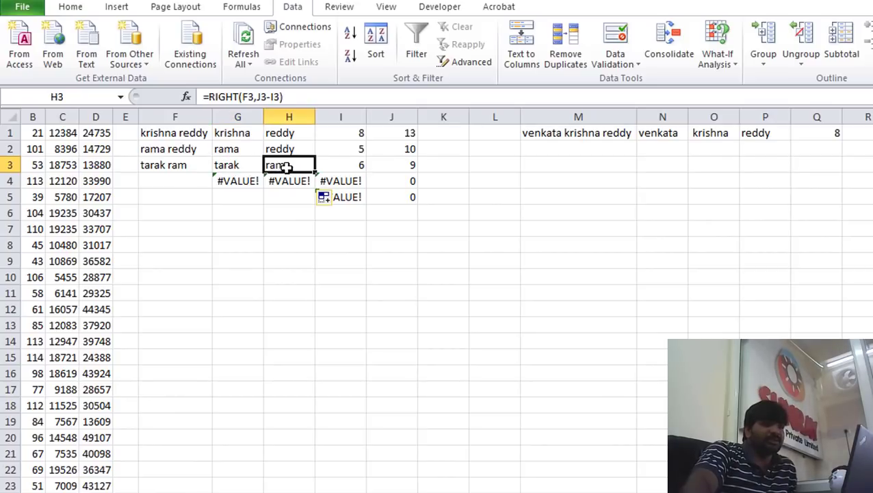
left_click(248, 167)
left_click(290, 165)
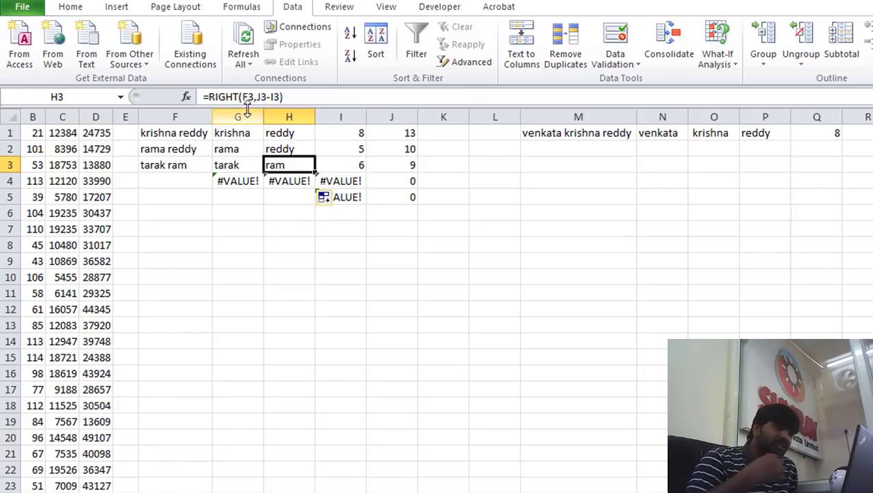
left_click(441, 297)
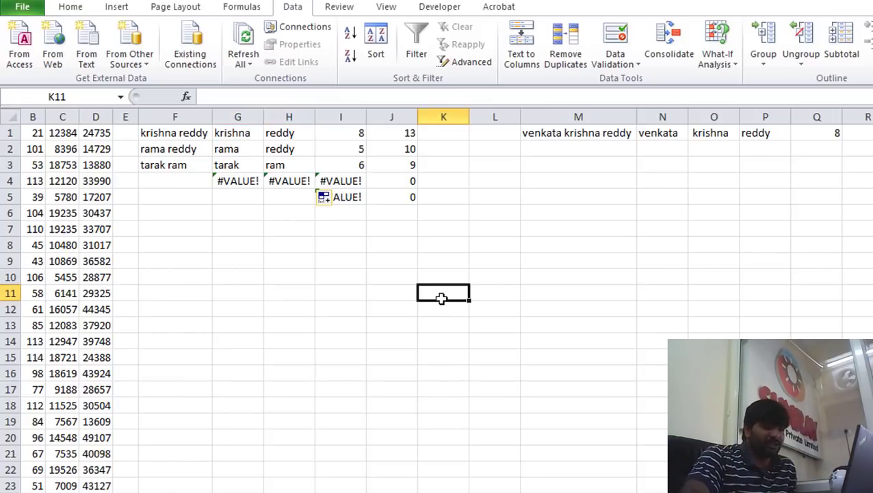
left_click(331, 295)
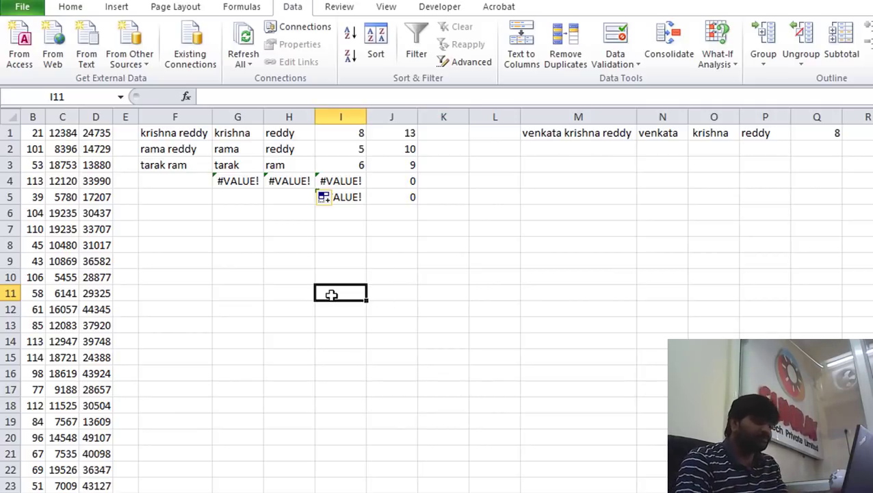
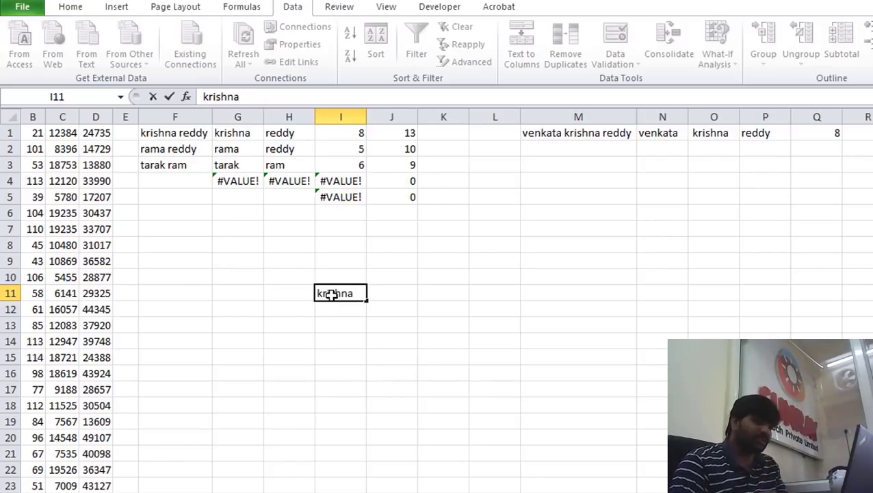
key("Tab")
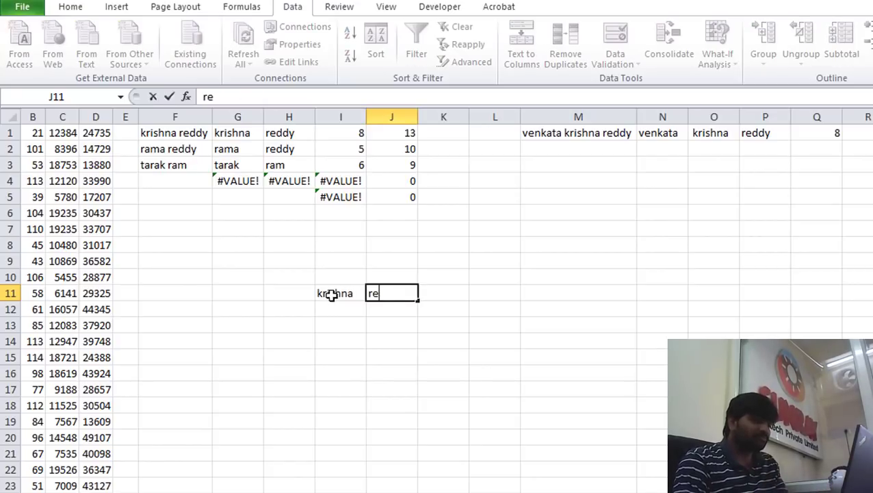
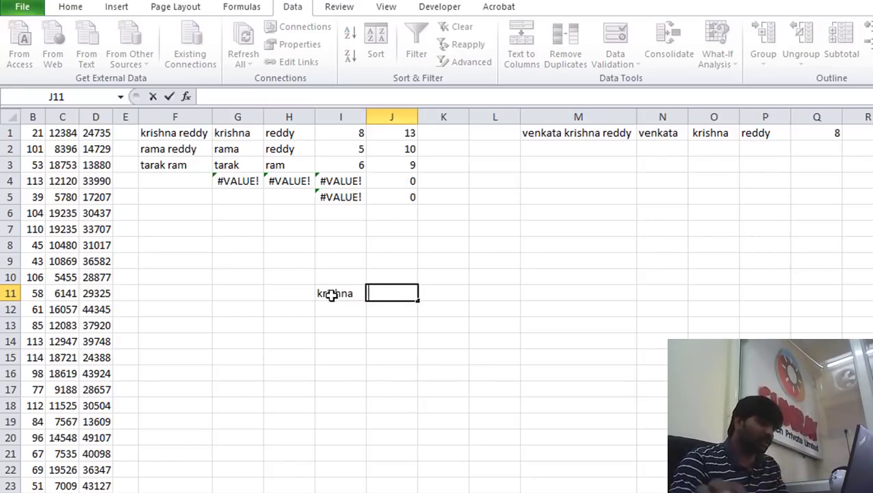
double_click(354, 298)
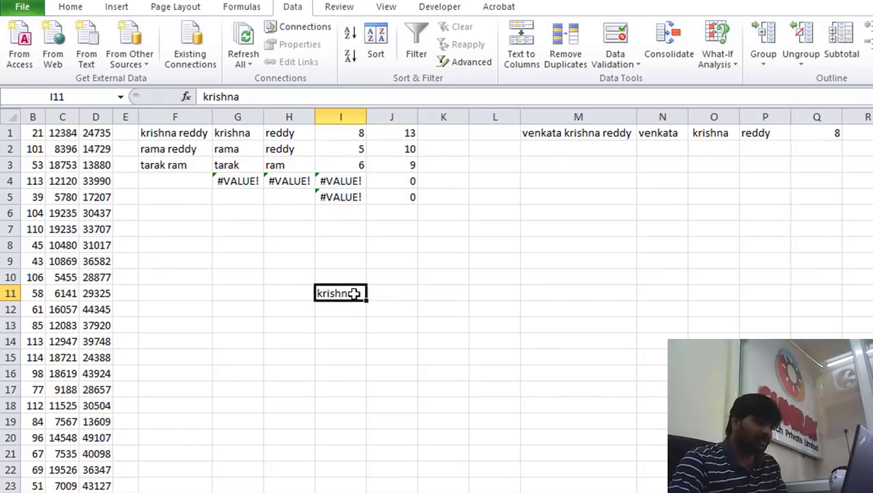
type("reddy")
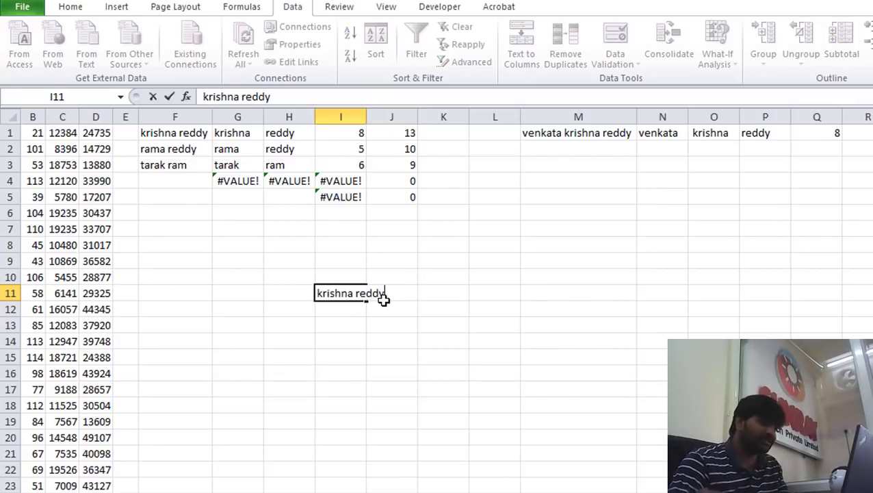
double_click(370, 112)
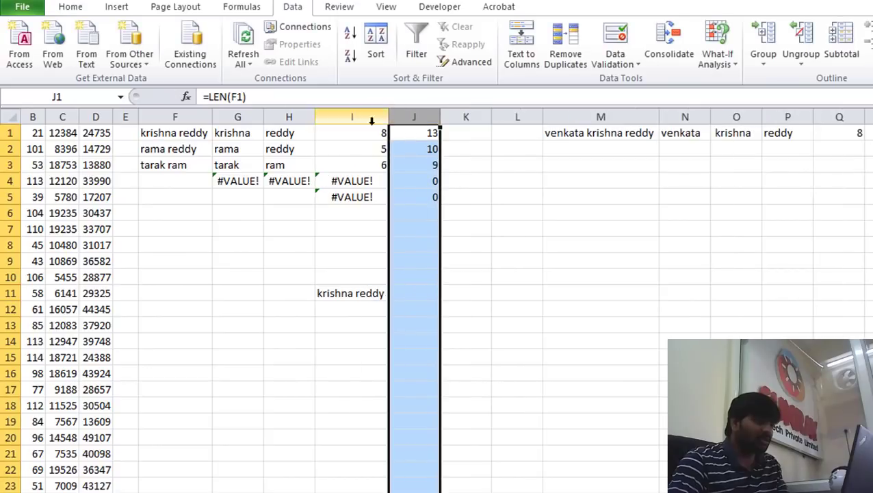
left_click(421, 294)
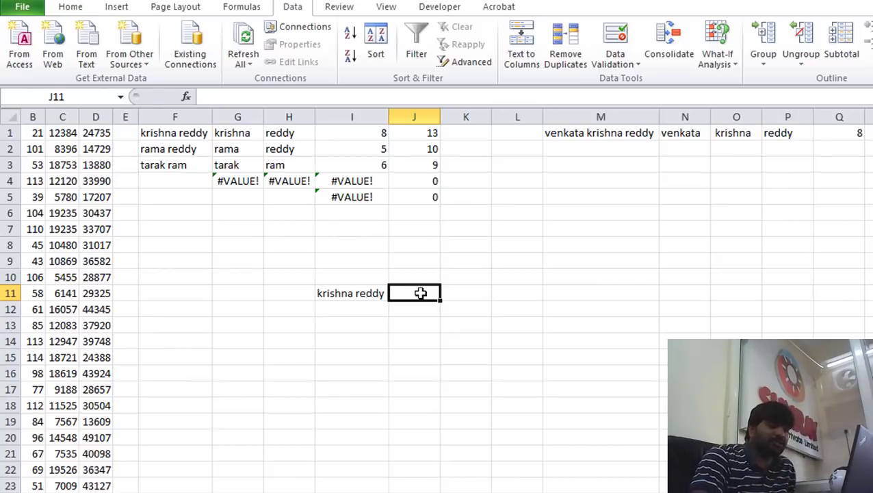
type("=")
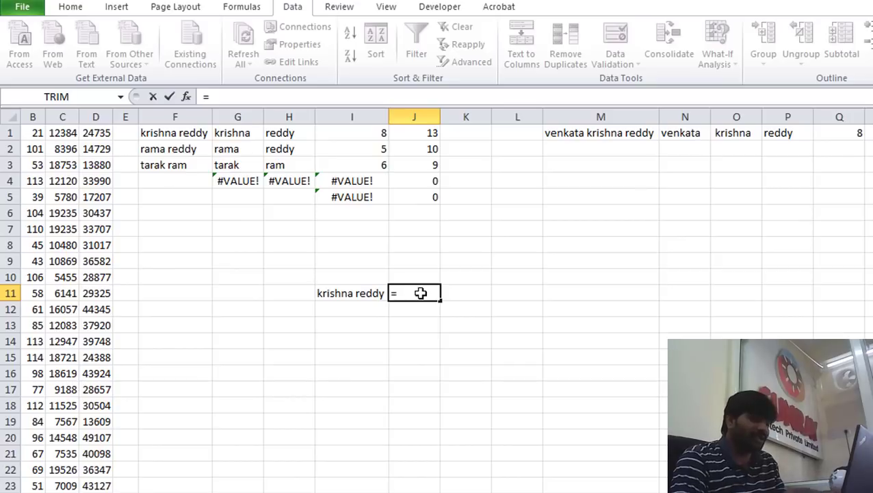
type("left(")
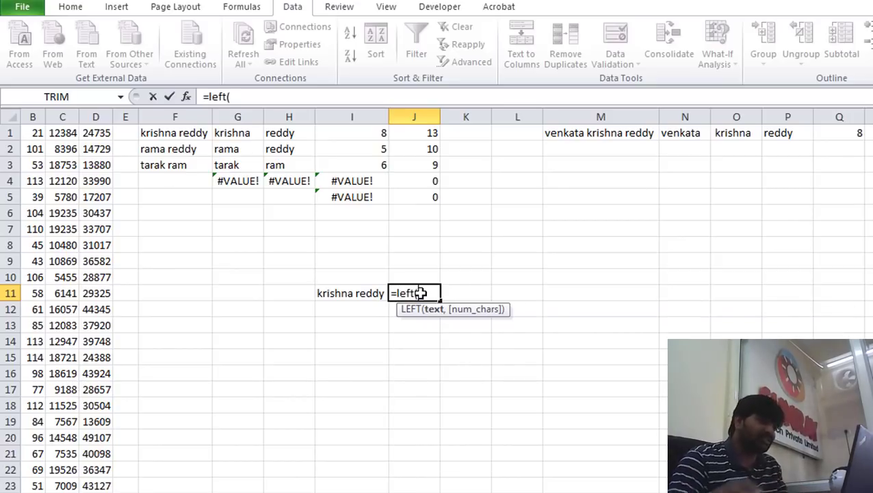
left_click(352, 292)
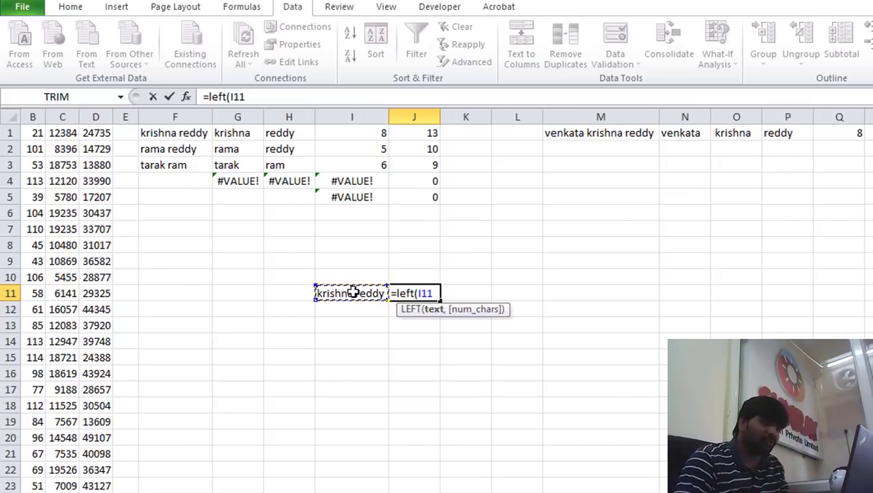
type(",")
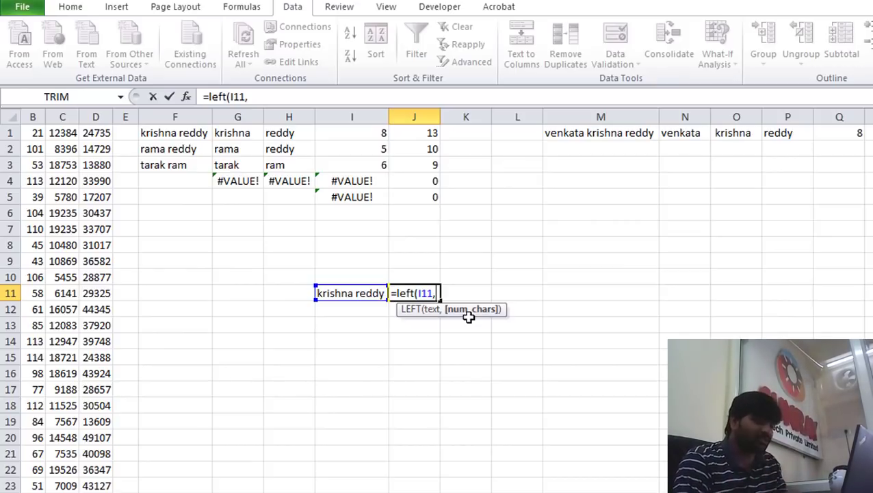
type("find(")
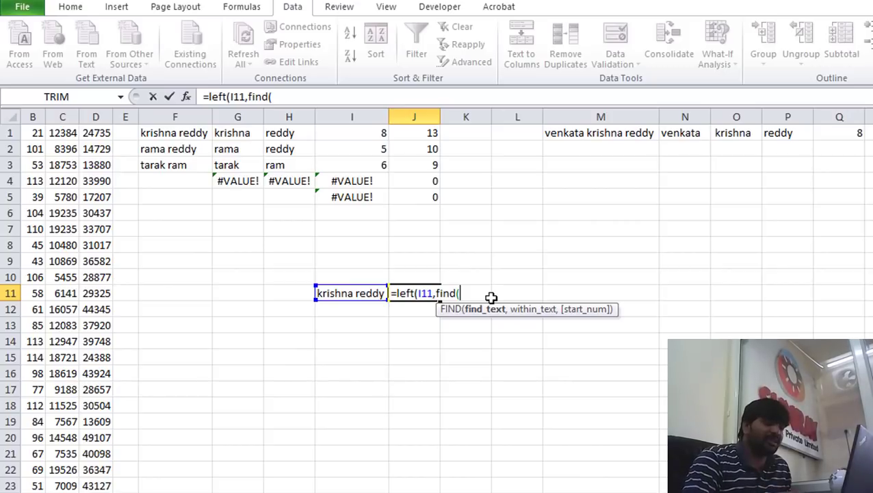
type("\"")
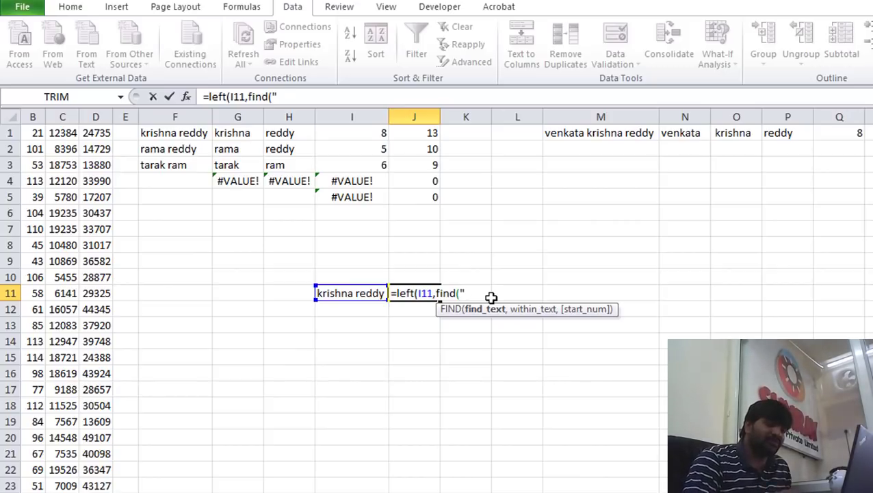
type(" \",")
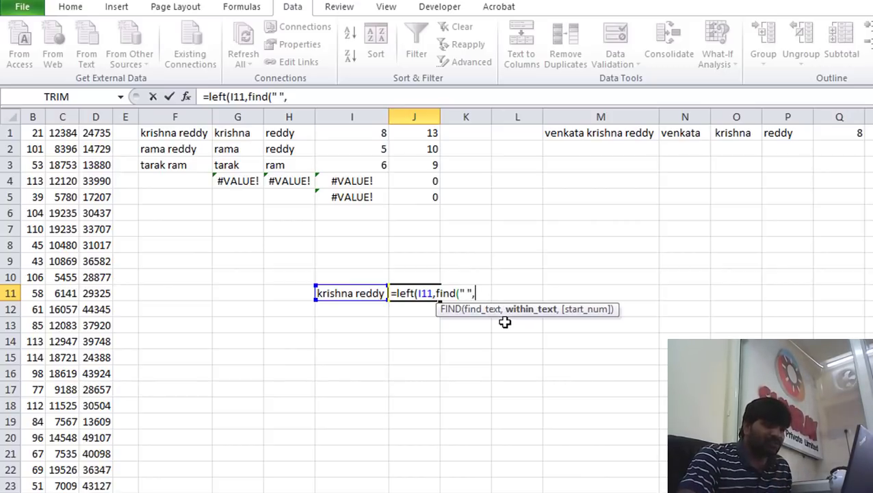
left_click(347, 293)
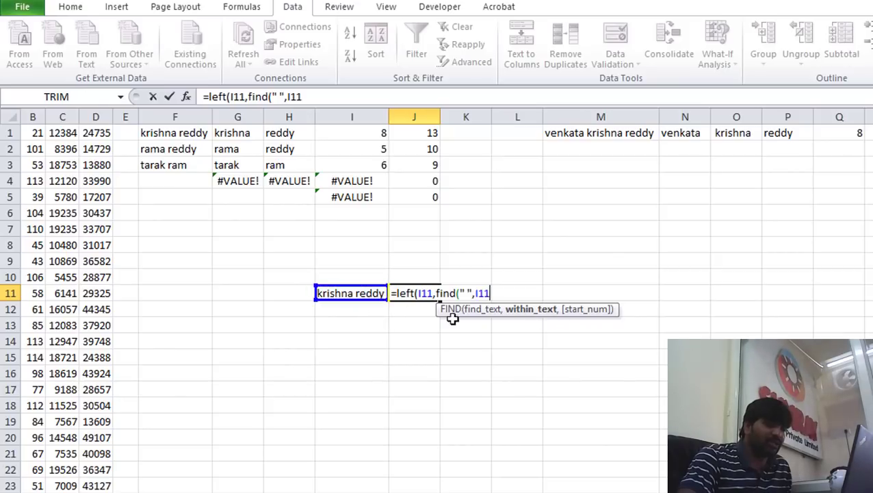
type(",")
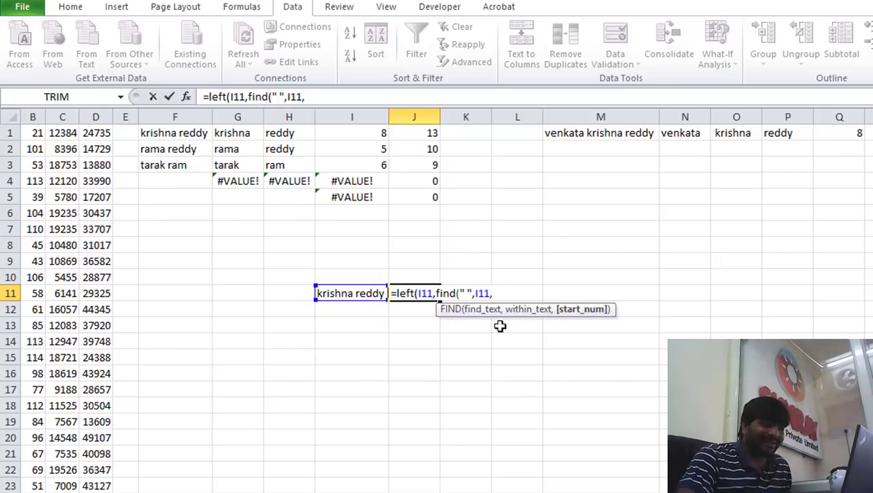
type("1")
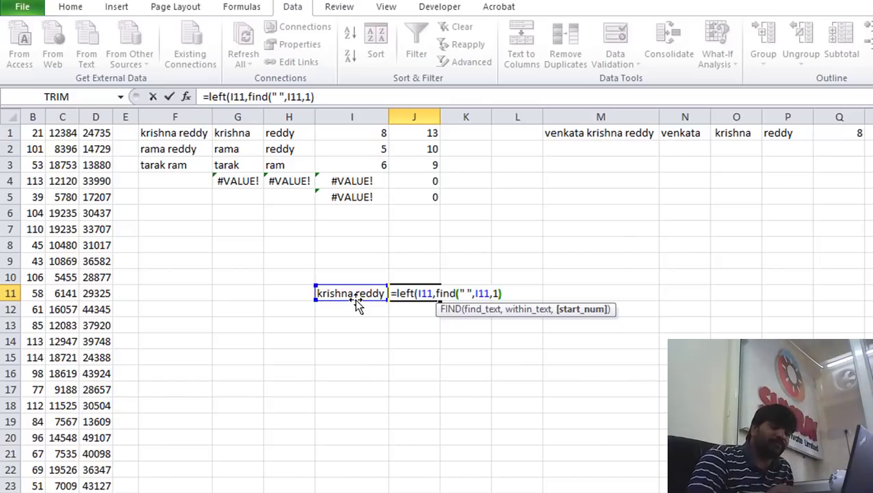
type("))")
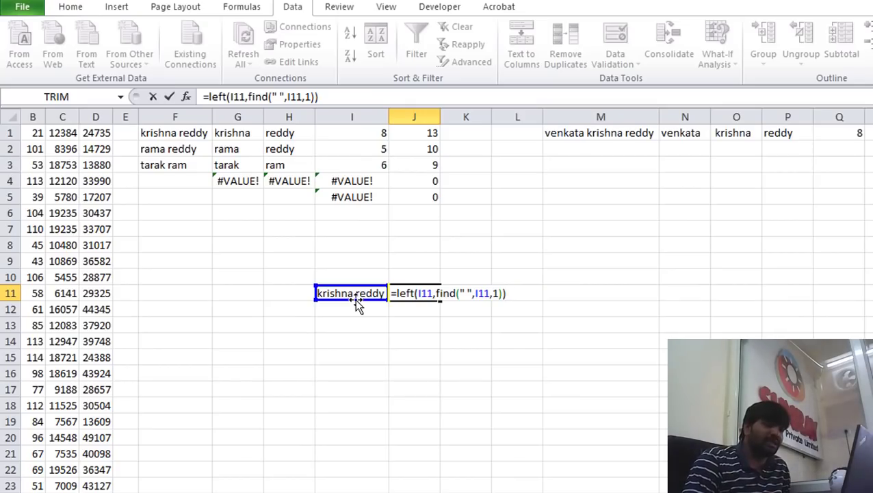
key("Return")
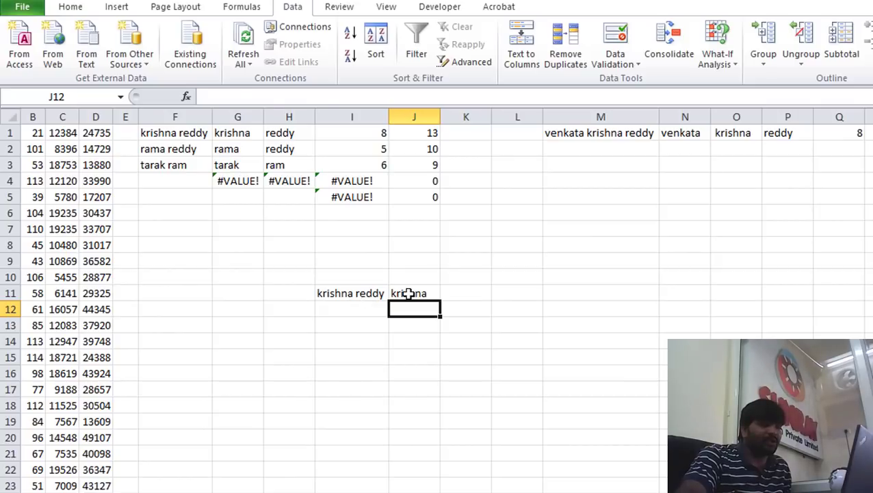
Clear the first-name formula from J11 so it can be rewritten
left_click(411, 294)
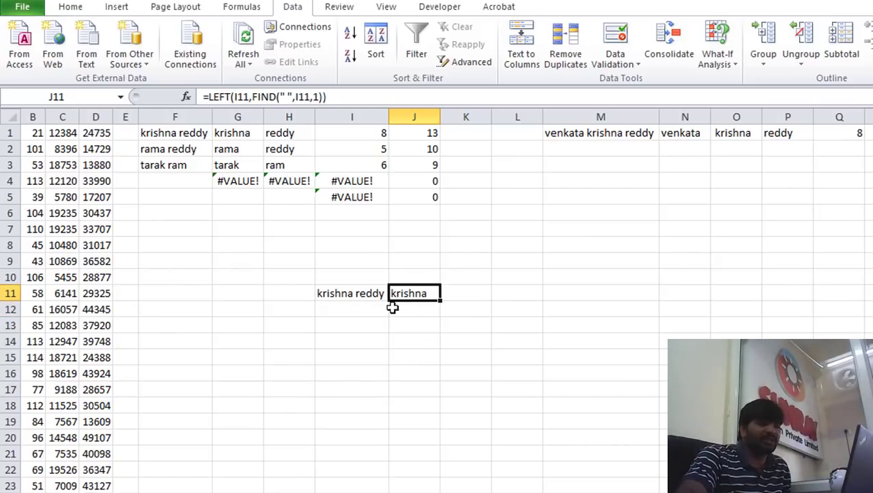
key("Delete")
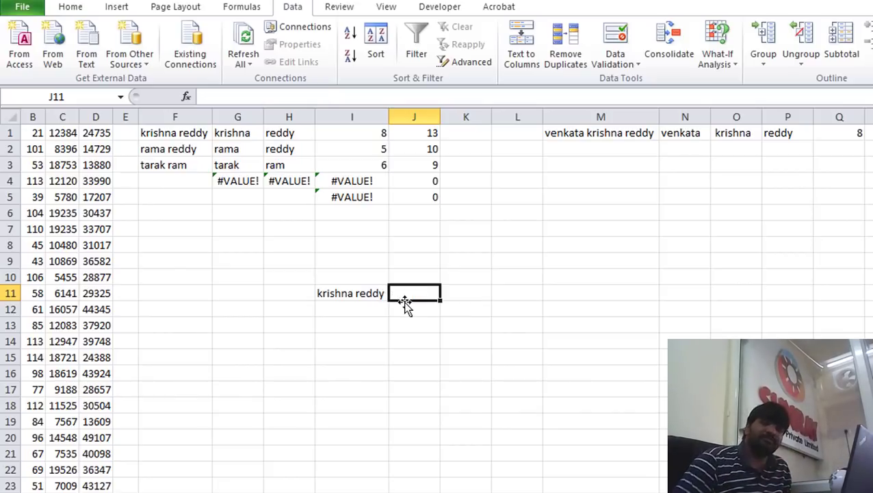
type("=left")
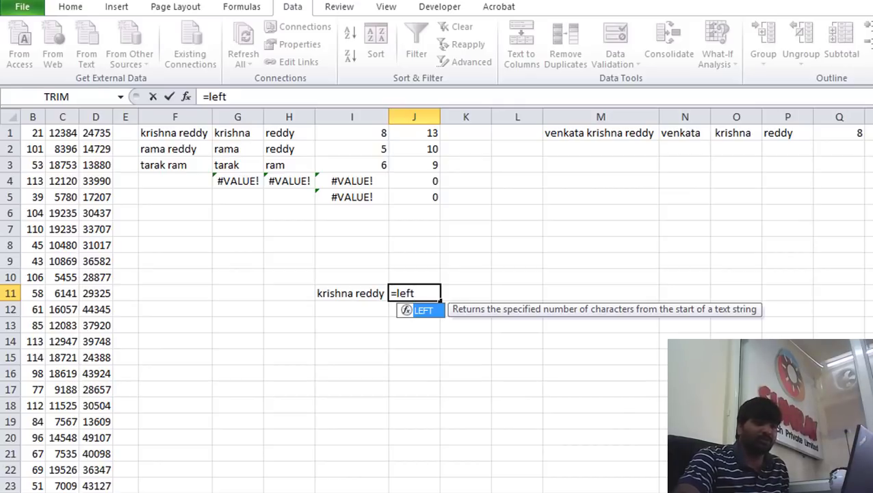
left_click(462, 403)
scroll(289, 285, "up", 4)
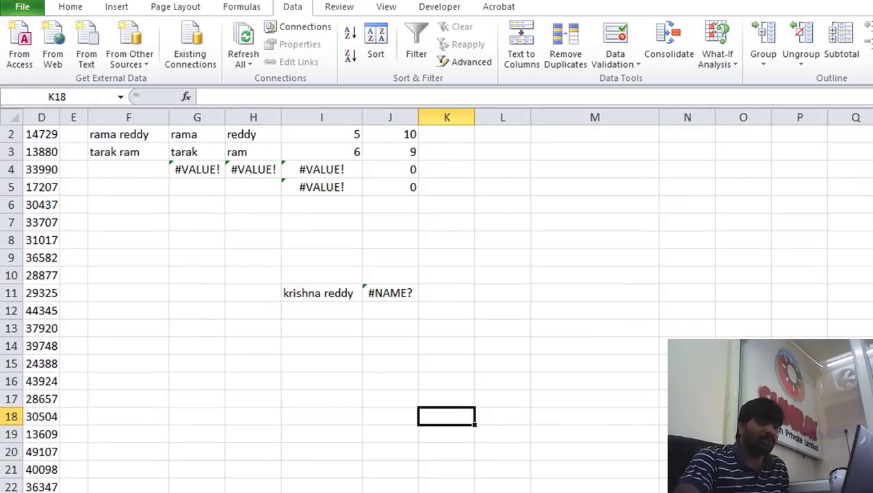
left_click(286, 275)
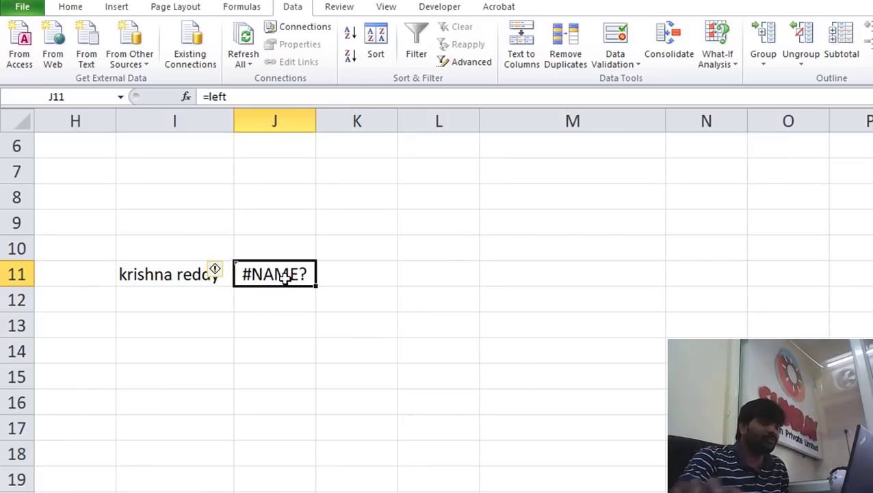
Re-enter =LEFT(I11,FIND(" ",I11,1)) in J11 and check it returns krishna
type("=left")
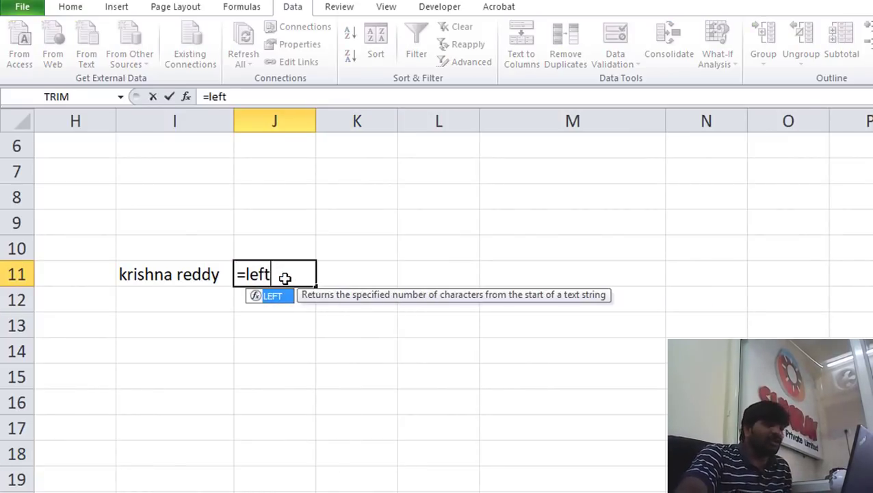
type("(")
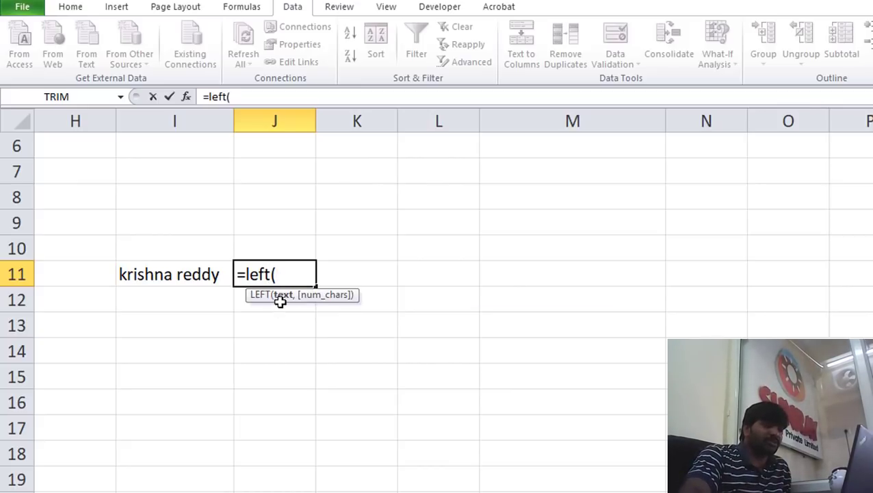
left_click(173, 275)
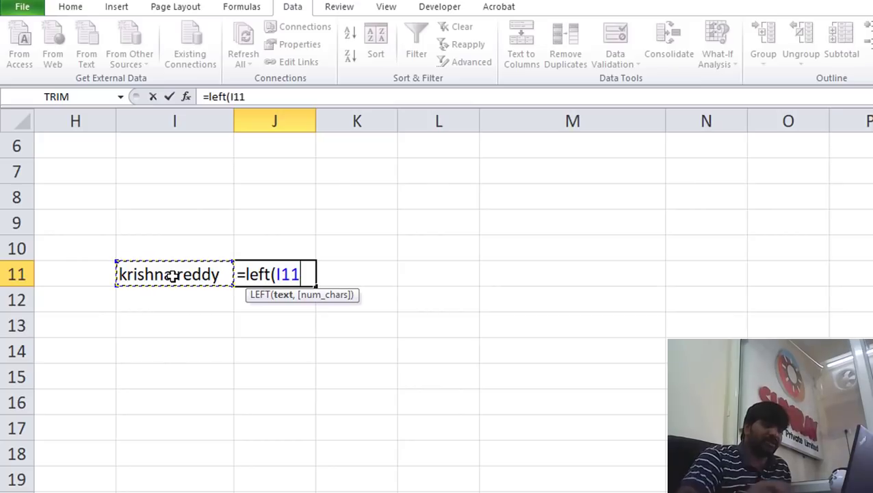
type(",")
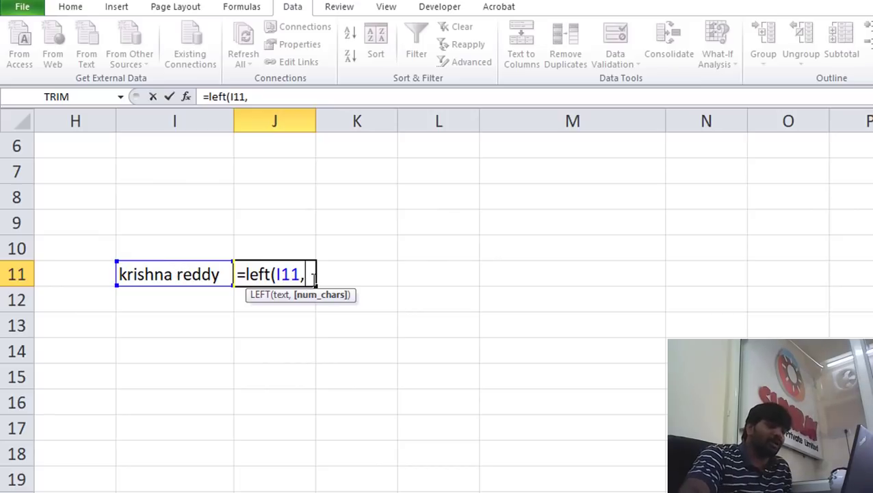
type("find")
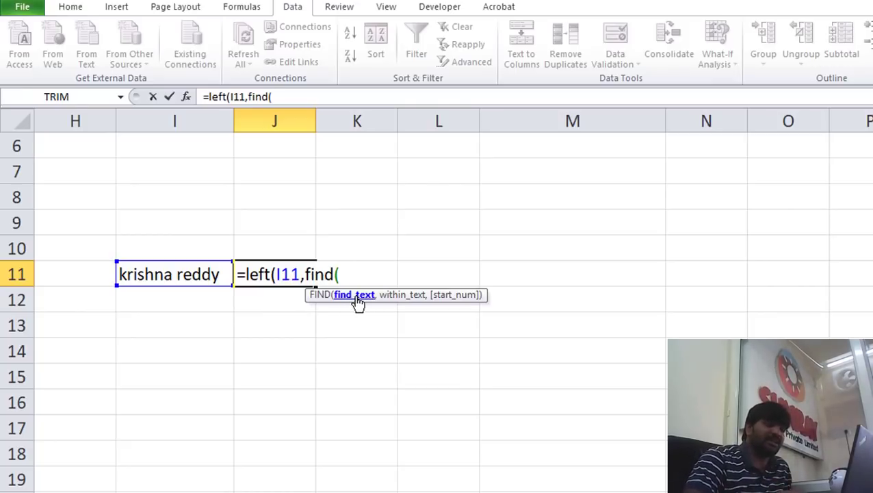
type("(\" \",")
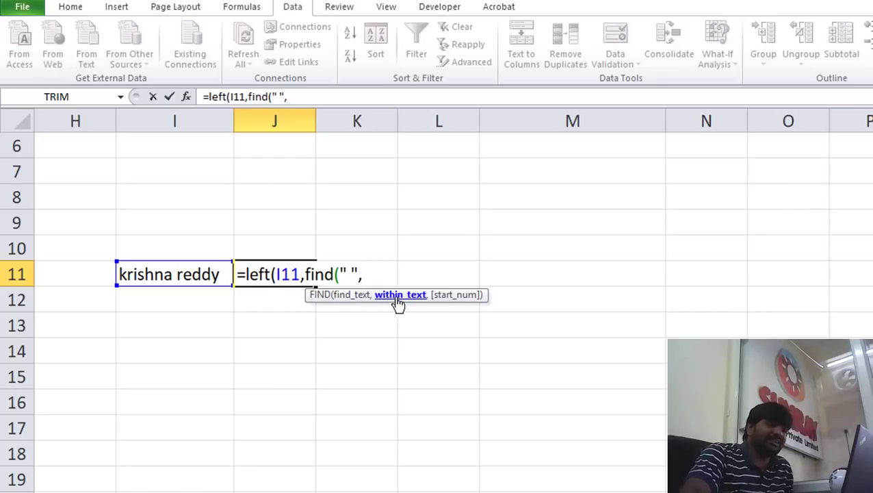
left_click(155, 274)
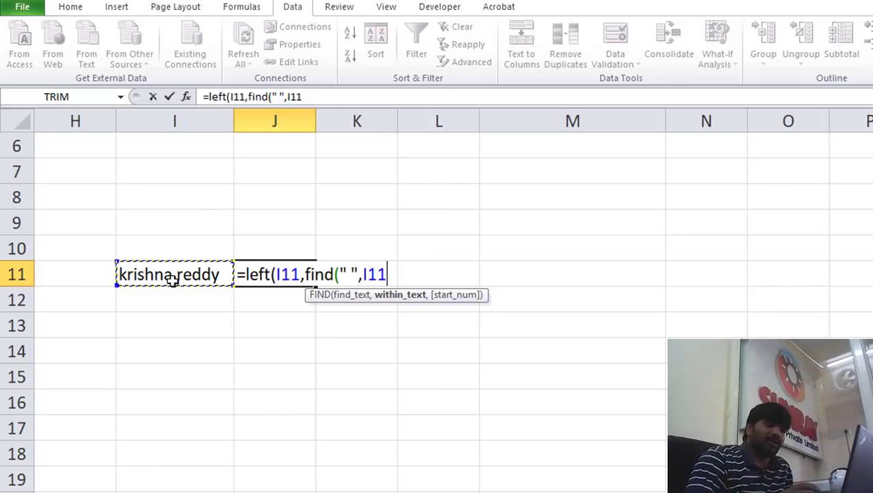
type(",")
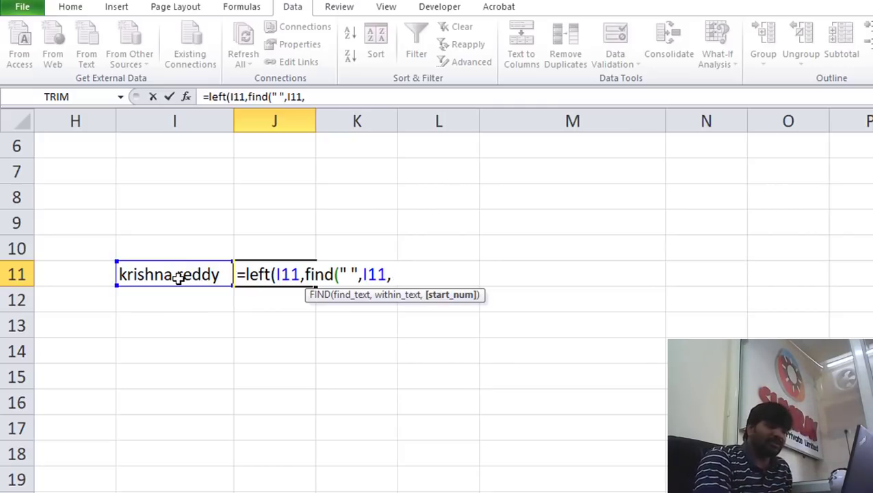
type("))")
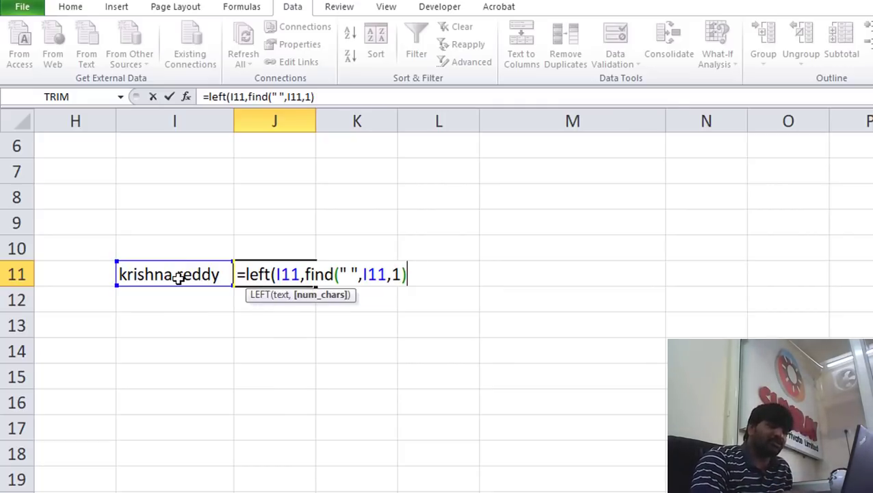
key("Return")
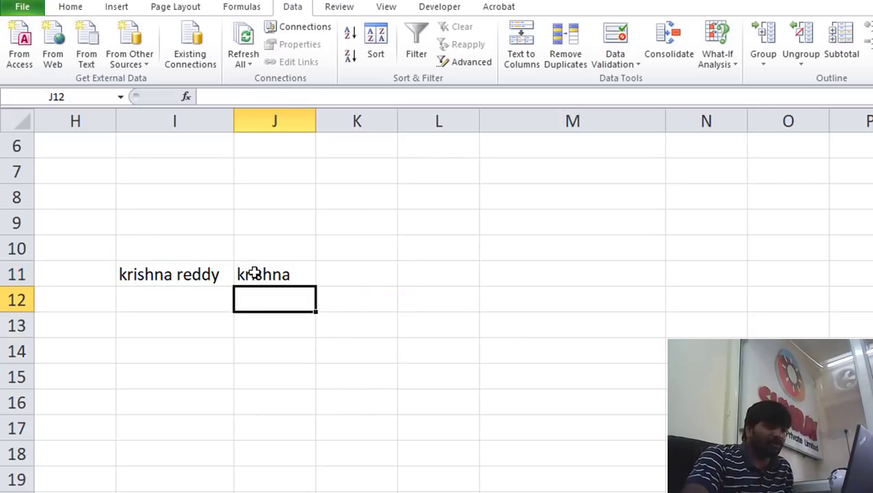
left_click(253, 274)
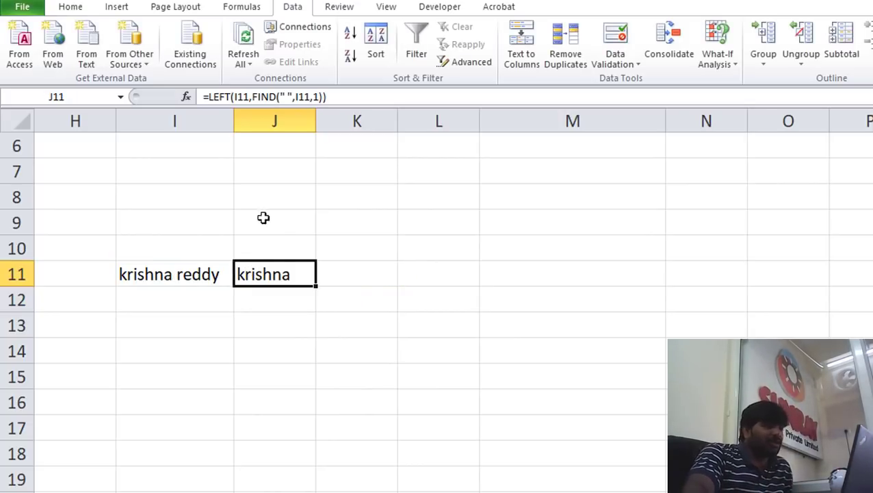
Enter =LEFT(I11,3) in J9 to show the first three letters, kri
left_click(274, 219)
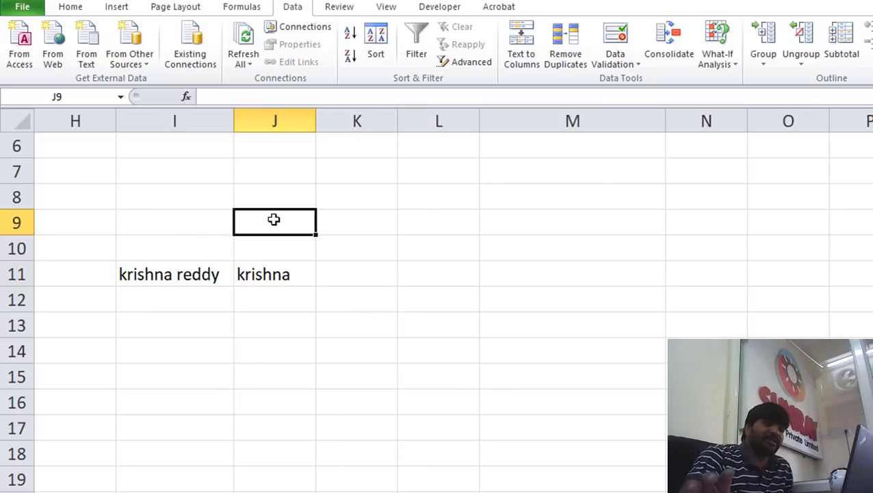
type("=")
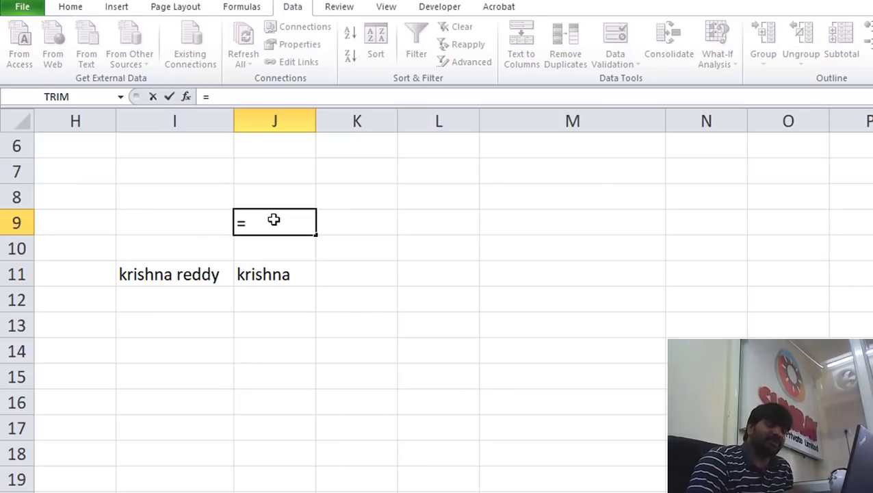
type("l")
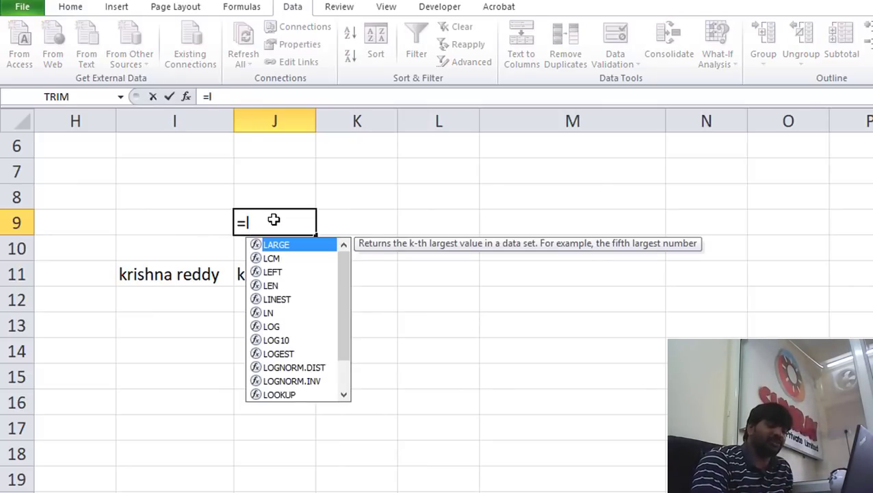
type("eft(")
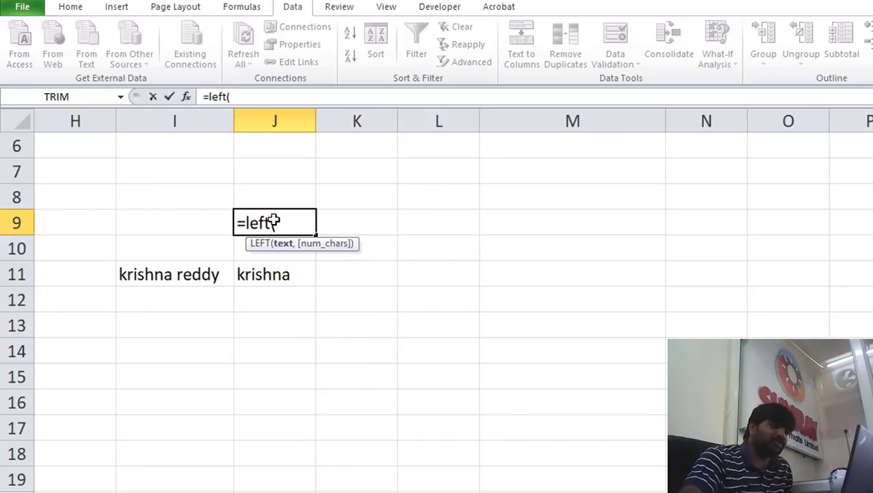
left_click(161, 273)
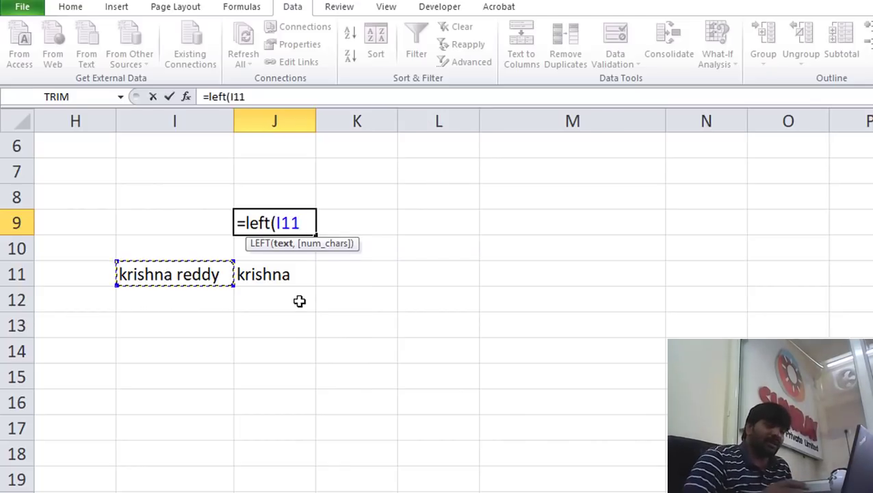
type(",")
type("3")
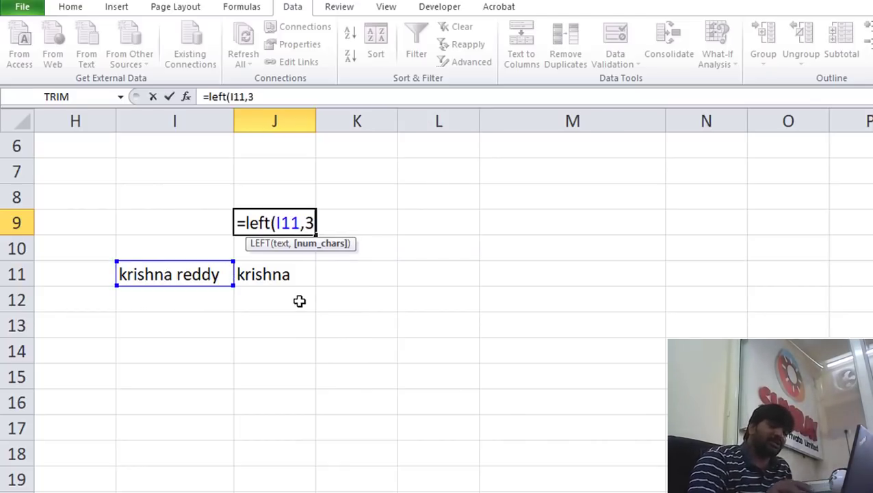
type(")")
key("Return")
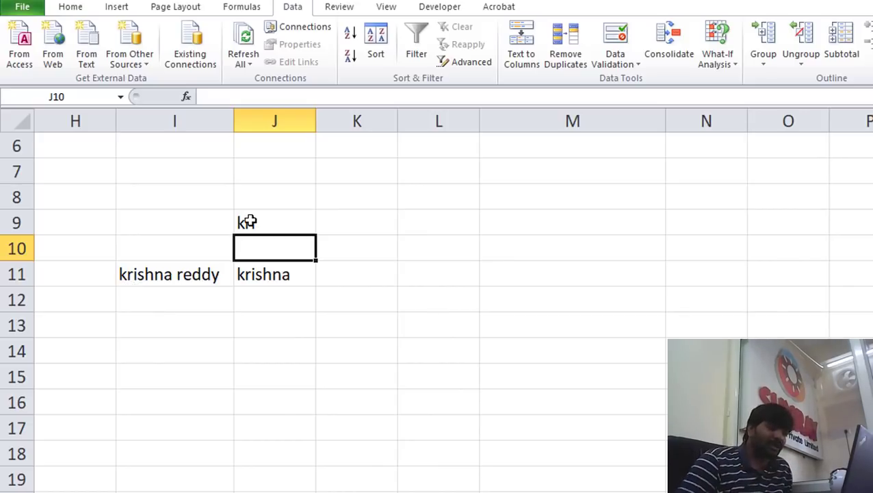
Re-confirm J9's formula from the formula bar, then select I12
left_click(248, 222)
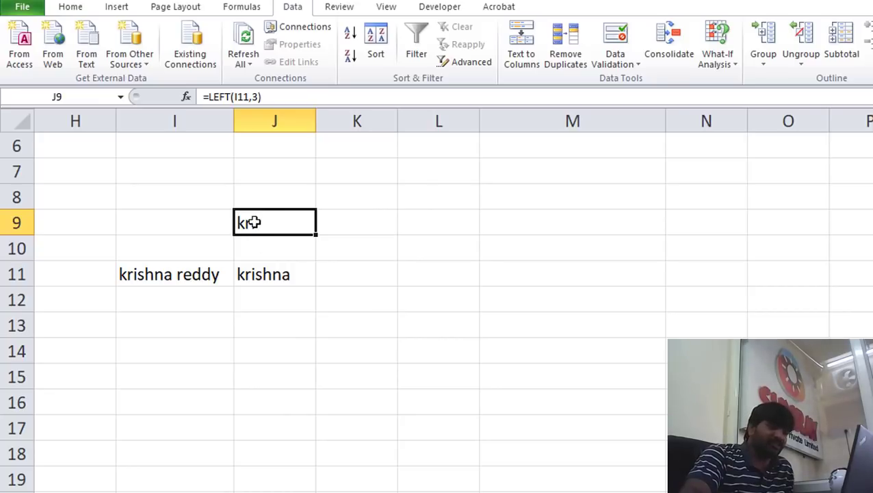
left_click(258, 98)
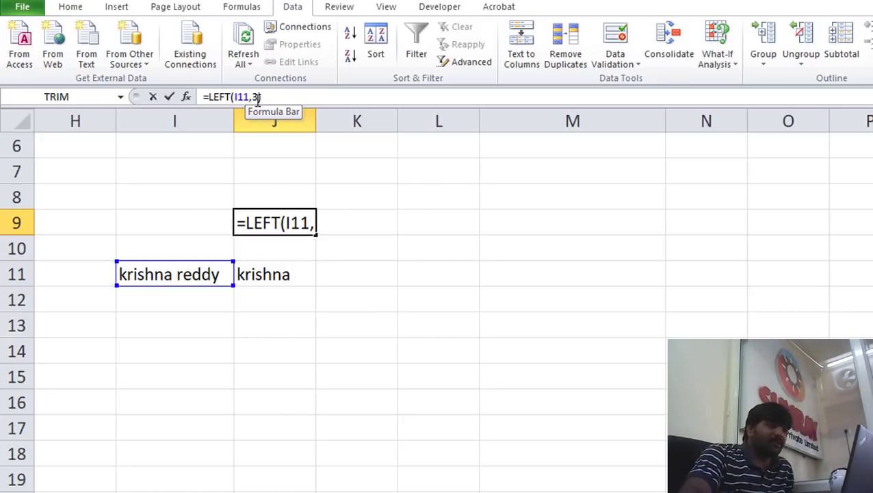
key("Return")
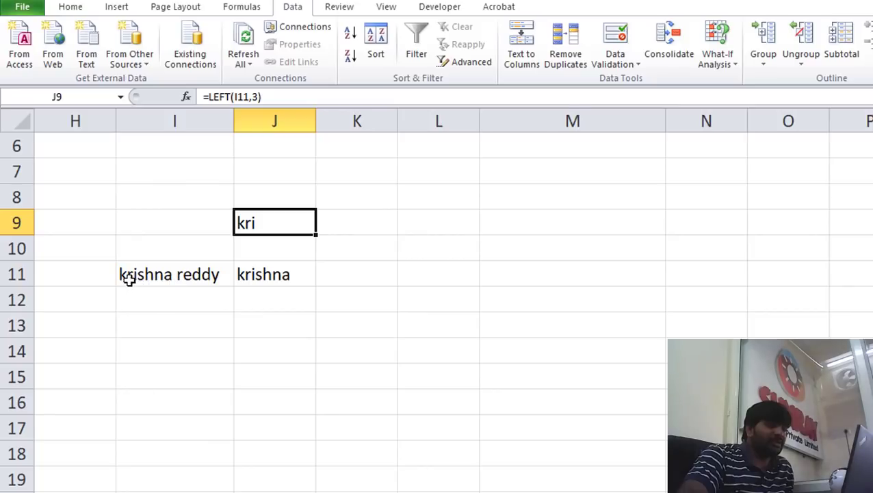
left_click(162, 303)
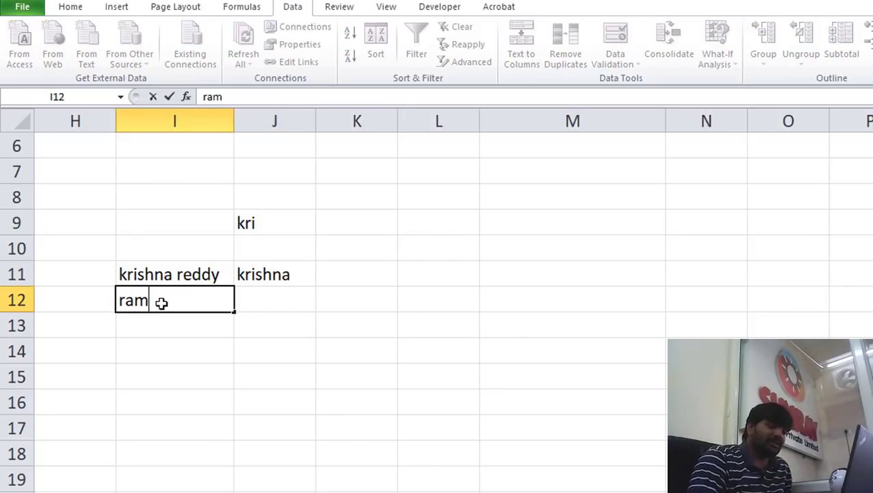
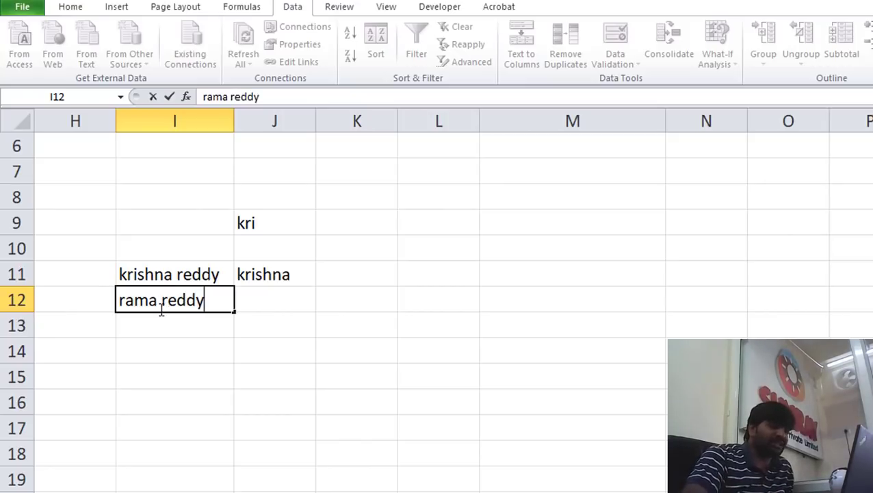
left_click(146, 322)
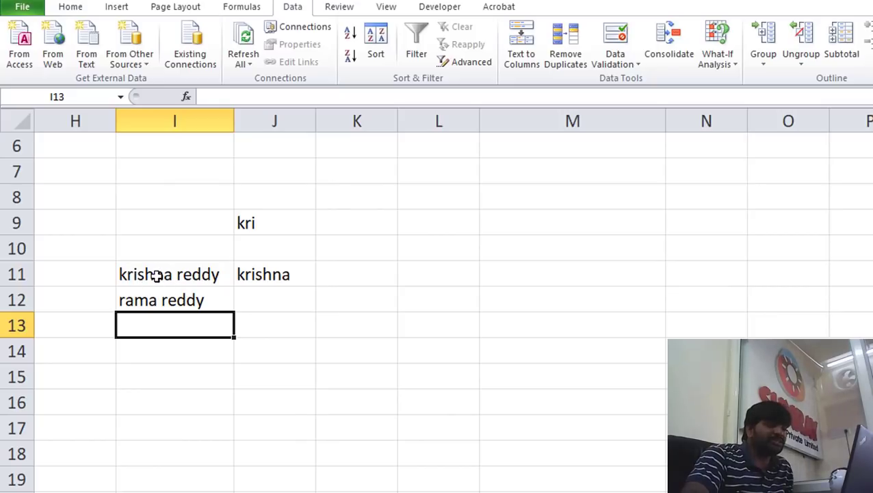
left_click(271, 222)
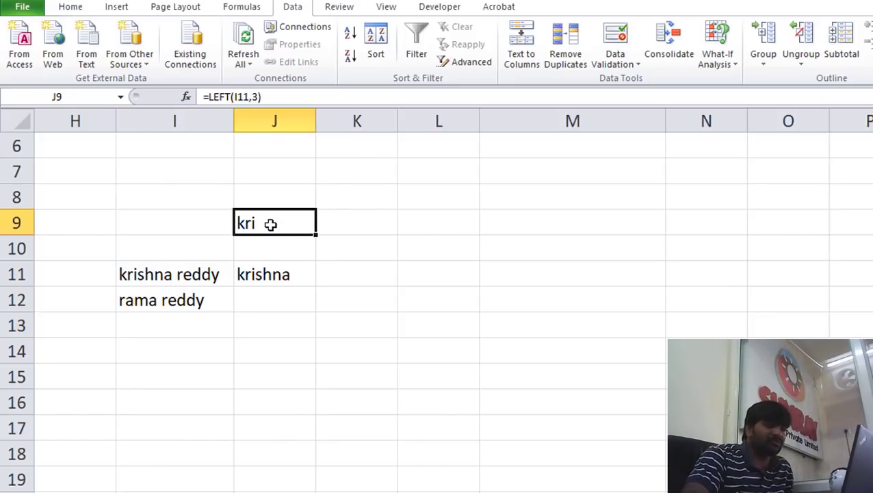
left_click(259, 96)
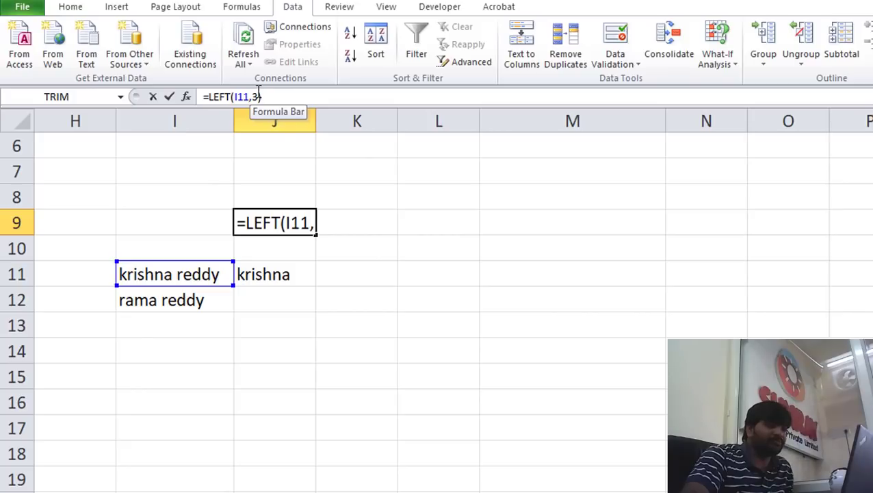
mouse_move(260, 96)
left_mouse_down()
mouse_move(236, 96)
mouse_move(251, 96)
left_mouse_up()
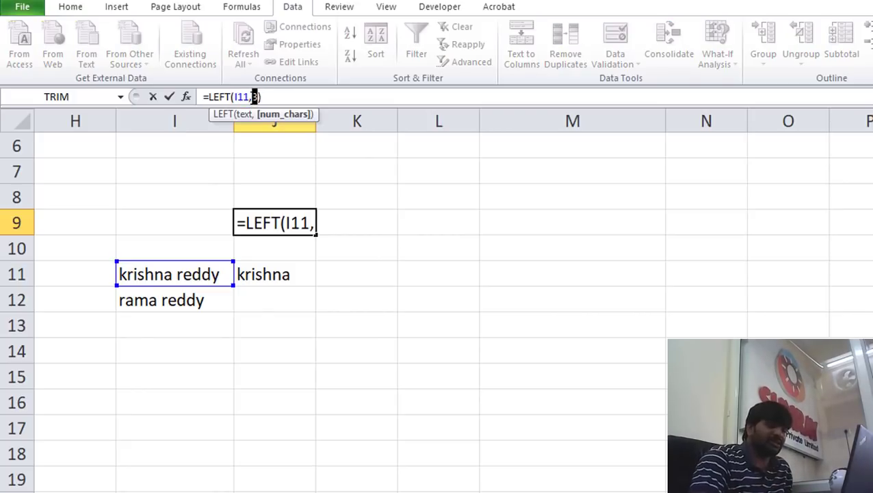
type("7")
key("Return")
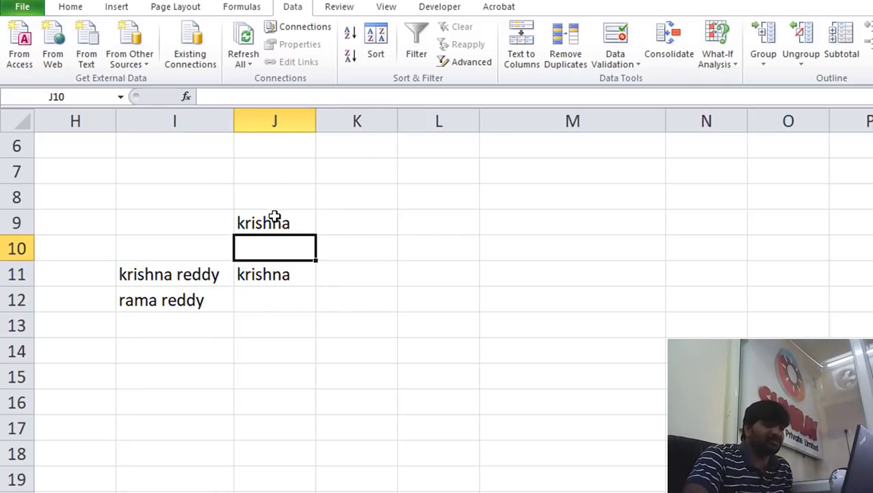
Point J9's formula at I12 as =LEFT(I12,7), then clear J9
left_click(274, 219)
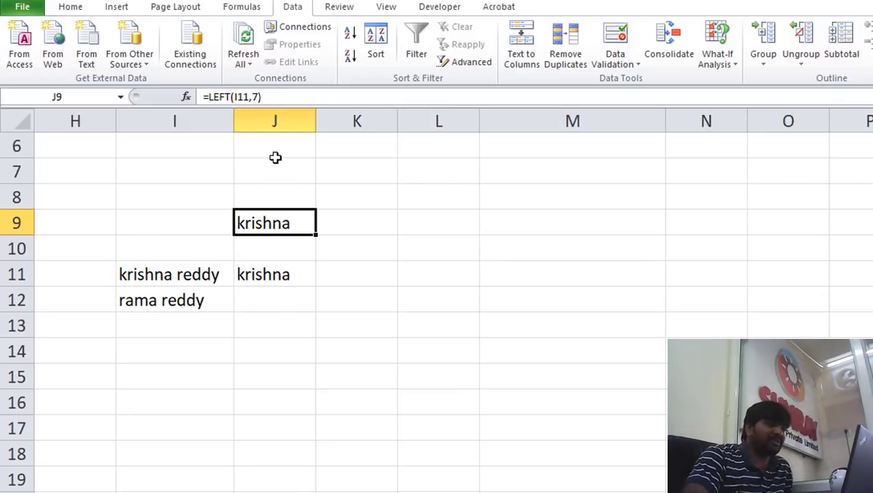
left_click(248, 100)
double_click(242, 97)
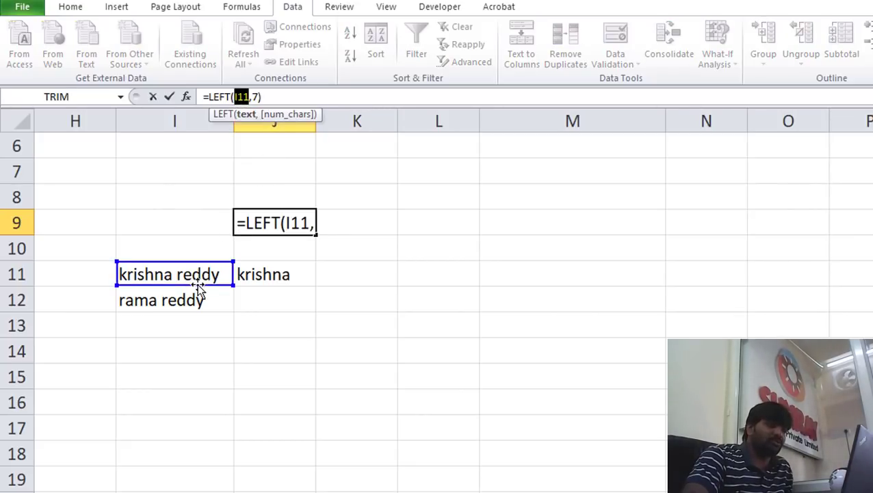
left_click(161, 301)
key("Return")
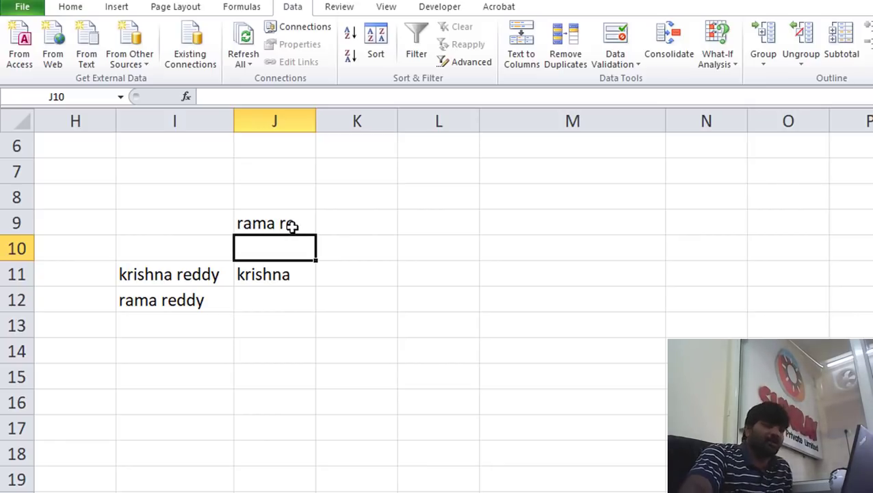
left_click(291, 227)
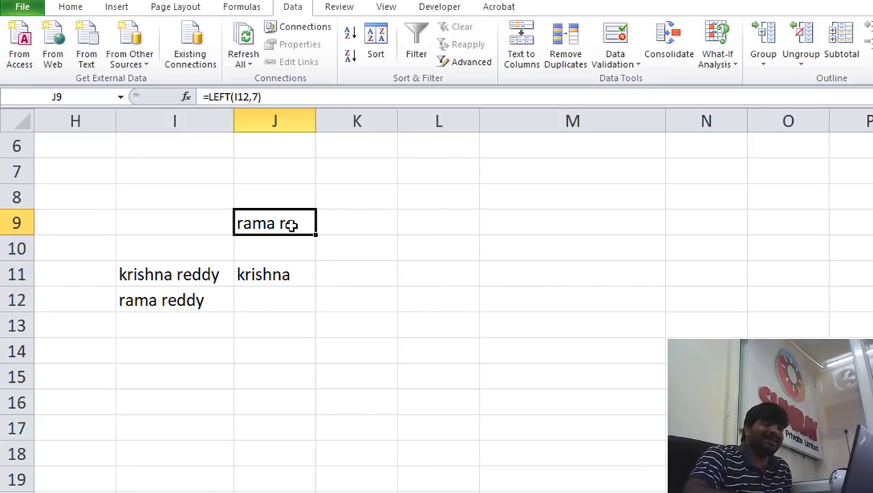
key("Delete")
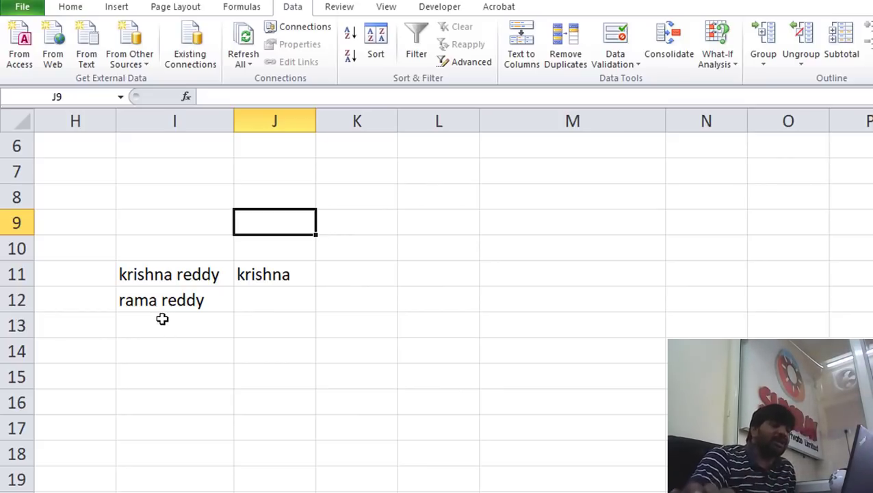
Enter =FIND(" ",I11,1) in J9 to locate the space in the name
type("=")
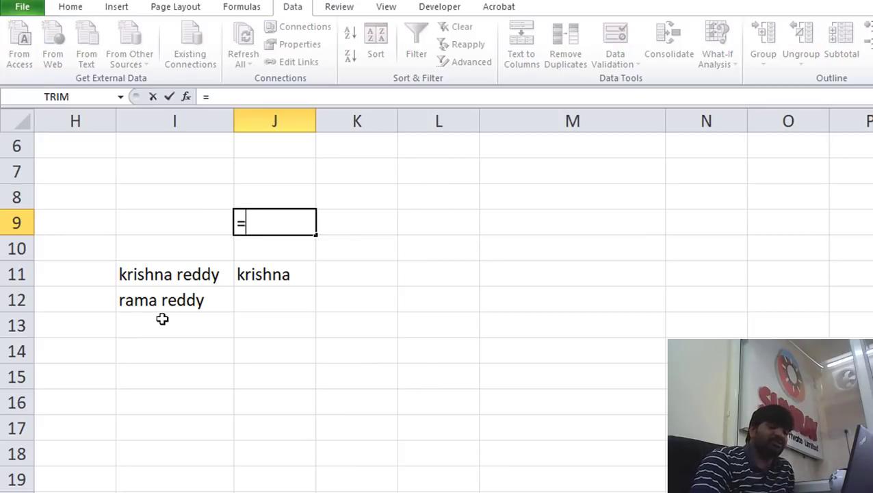
type("find")
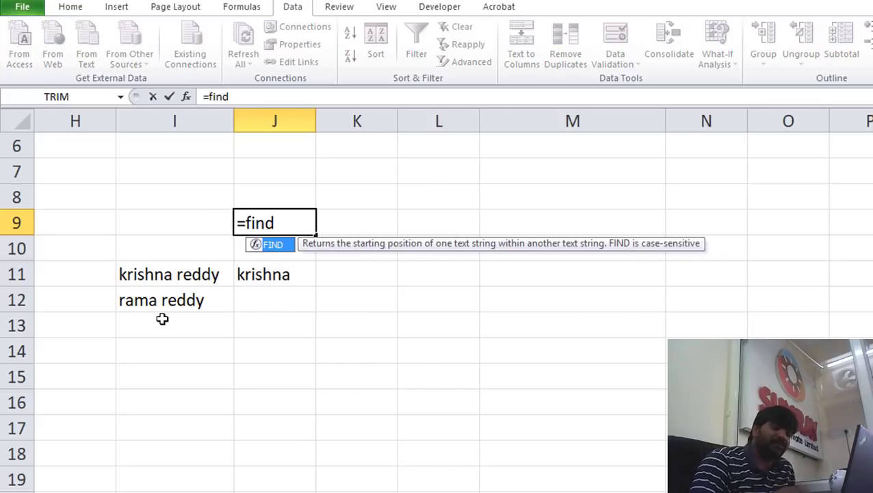
type("(")
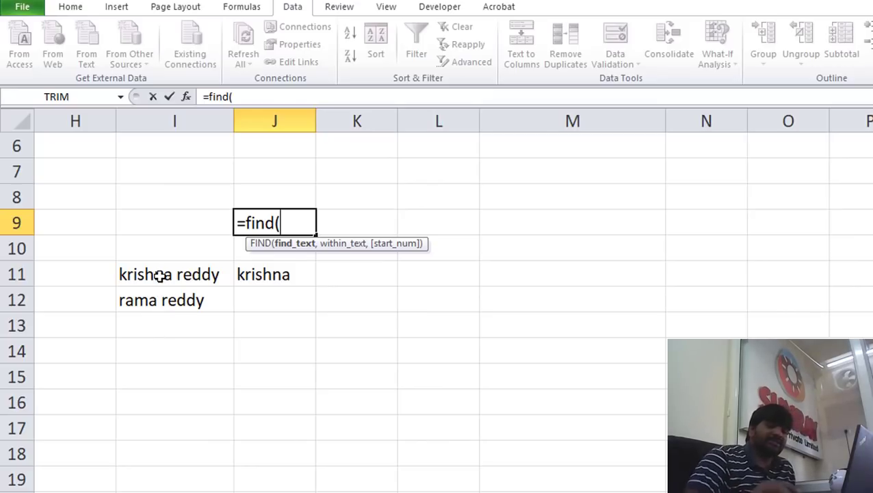
type("\" \"")
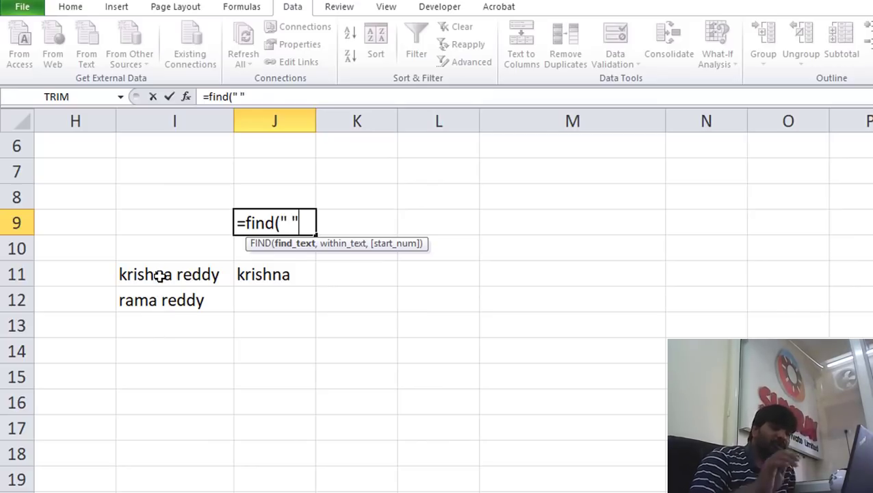
type(",")
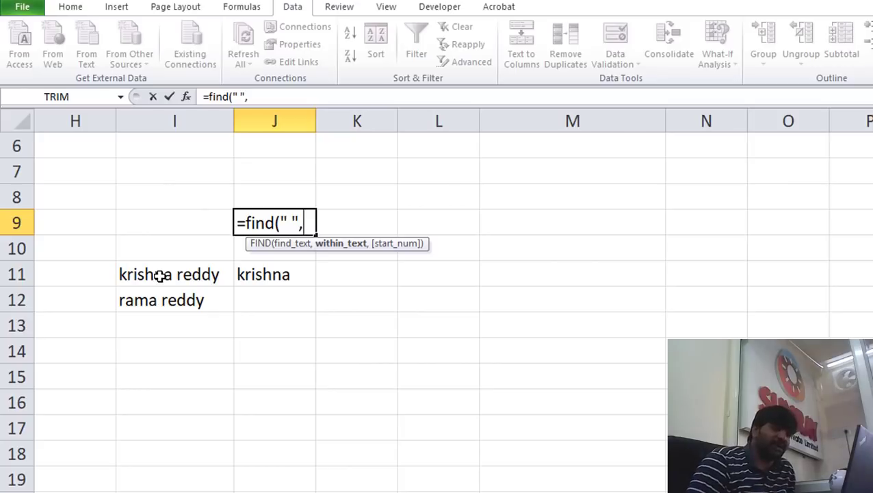
left_click(159, 275)
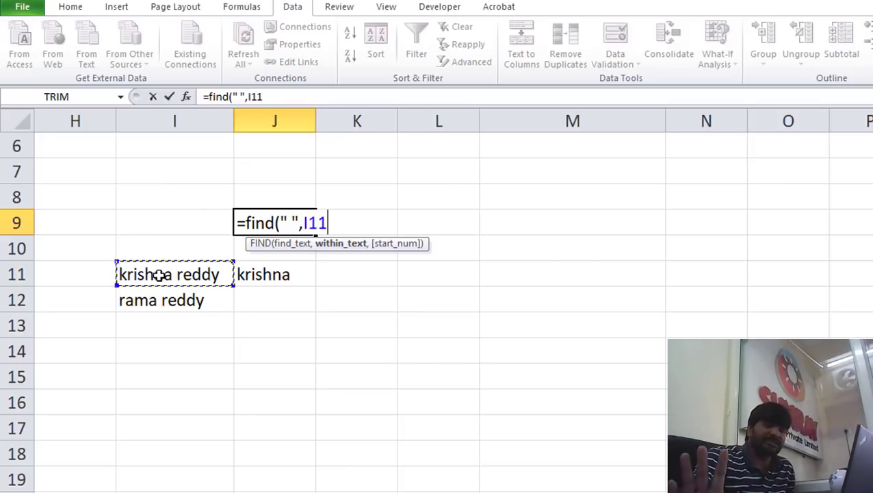
type(",")
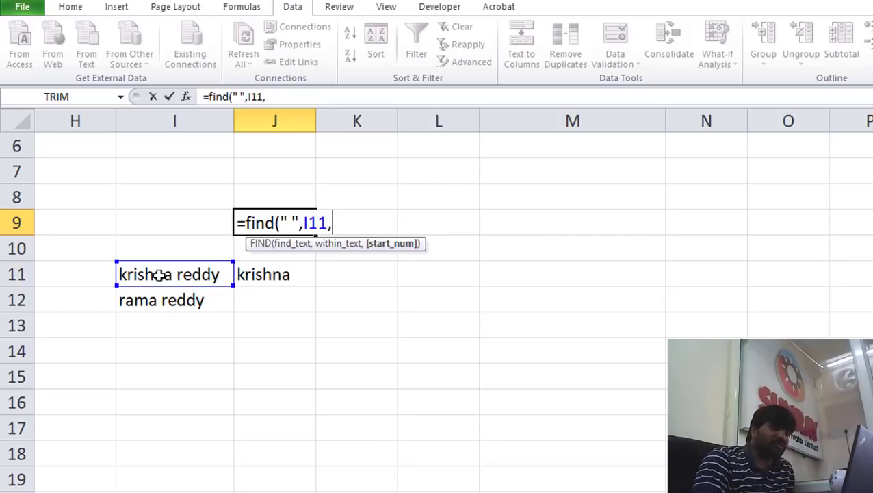
type("1")
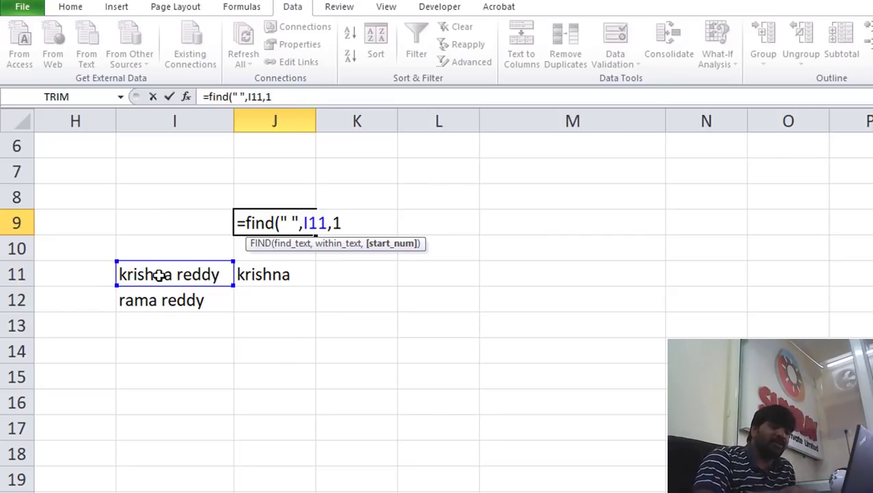
type(")")
key("Return")
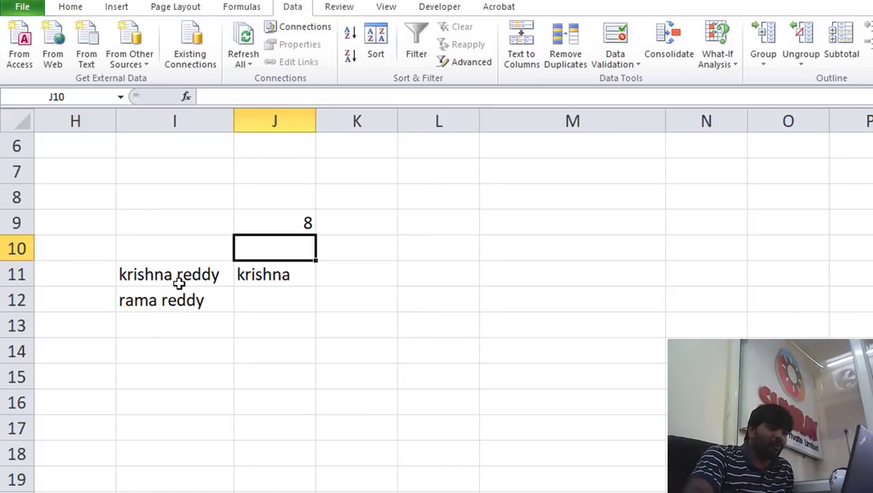
Change J9's reference to I12 so =FIND(" ",I12,1) returns 5
left_click(297, 230)
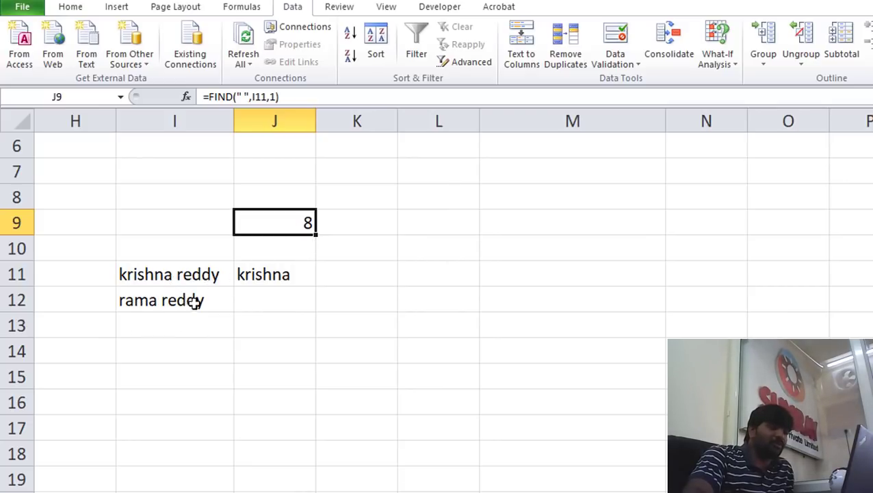
left_click(263, 98)
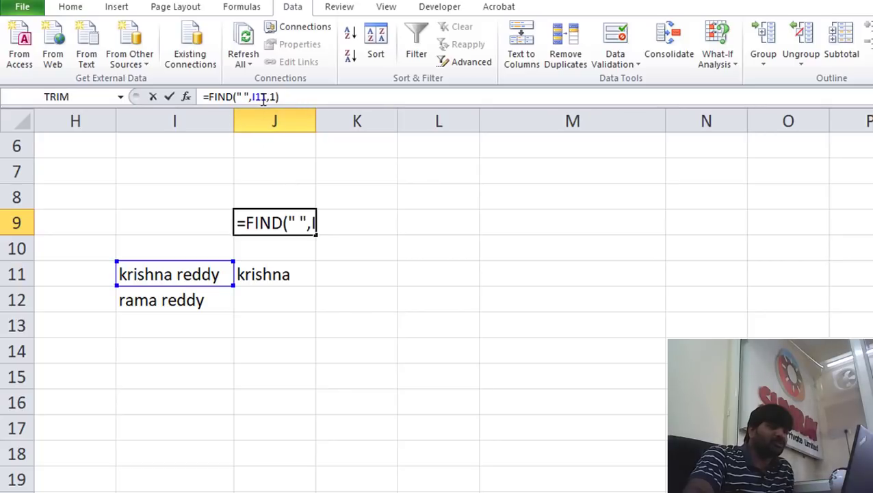
double_click(260, 98)
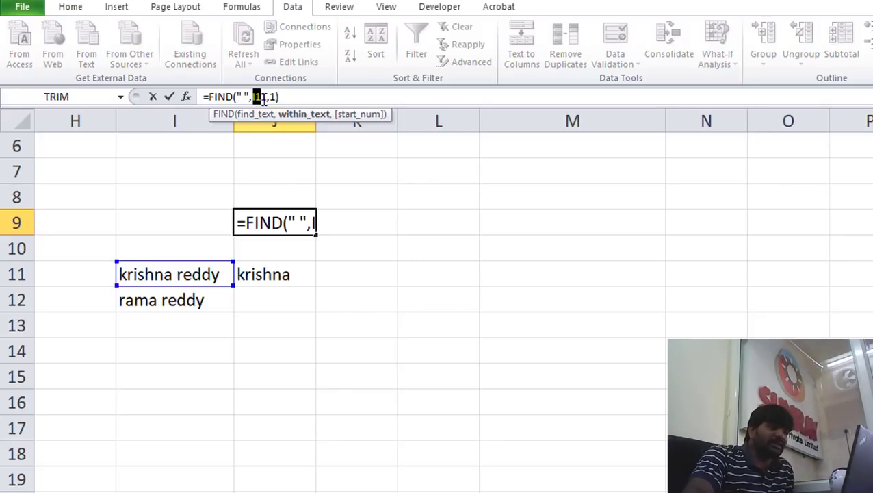
type("I1")
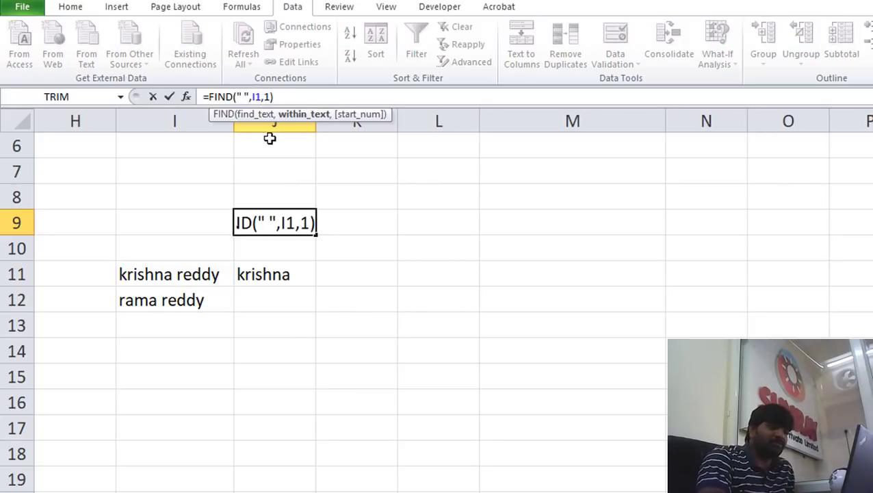
type("2")
key("Return")
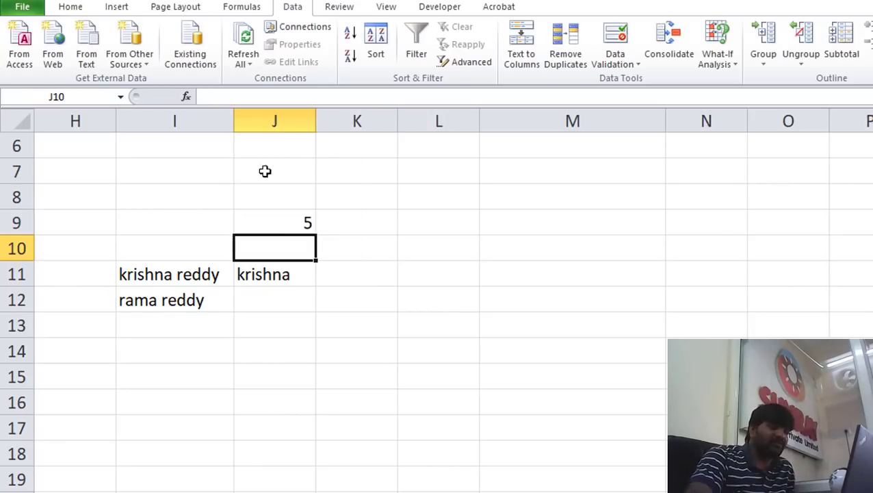
key("Up")
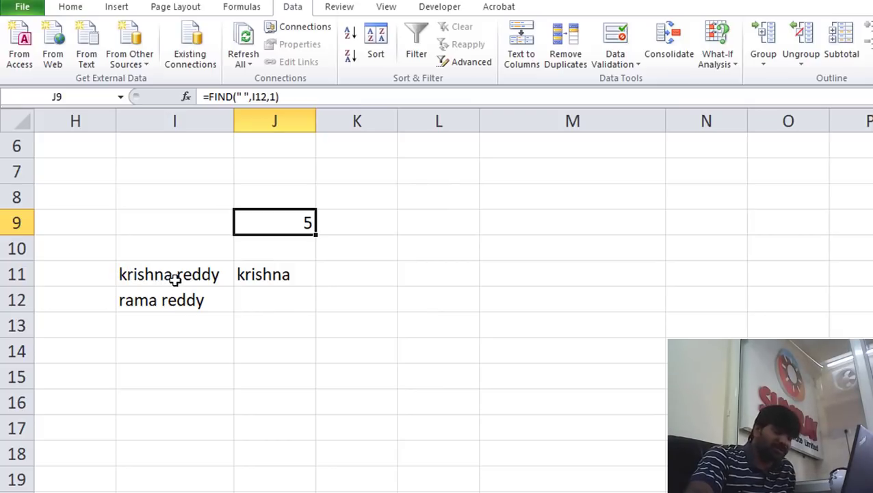
Fill J11's first-name formula down to J12, returning rama, and begin =RIGHT( in K11
left_click(274, 275)
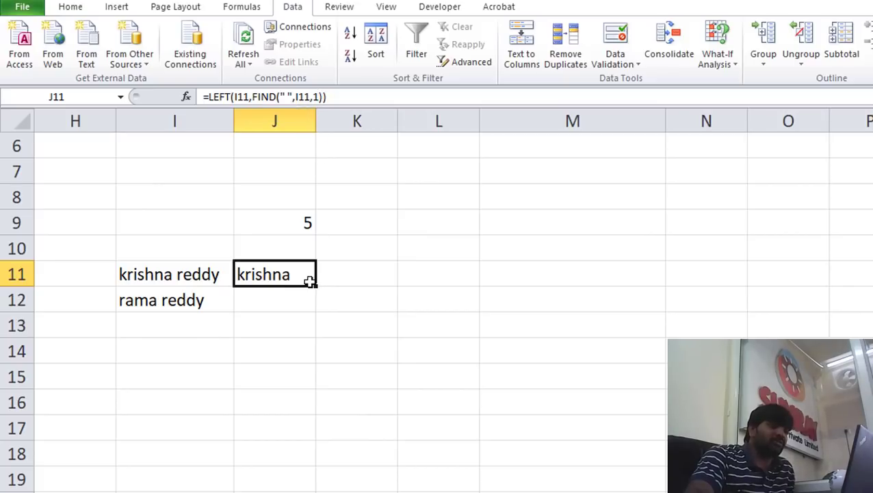
left_click_drag(310, 283, 318, 308)
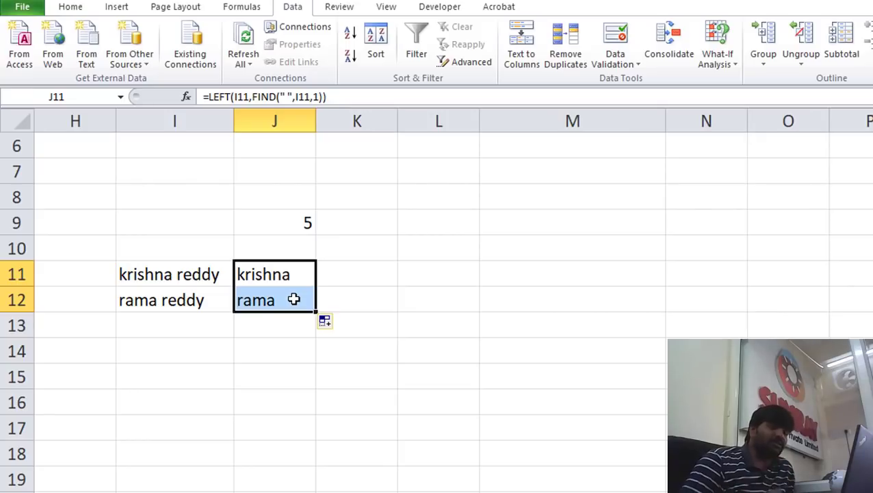
left_click(328, 270)
type("=")
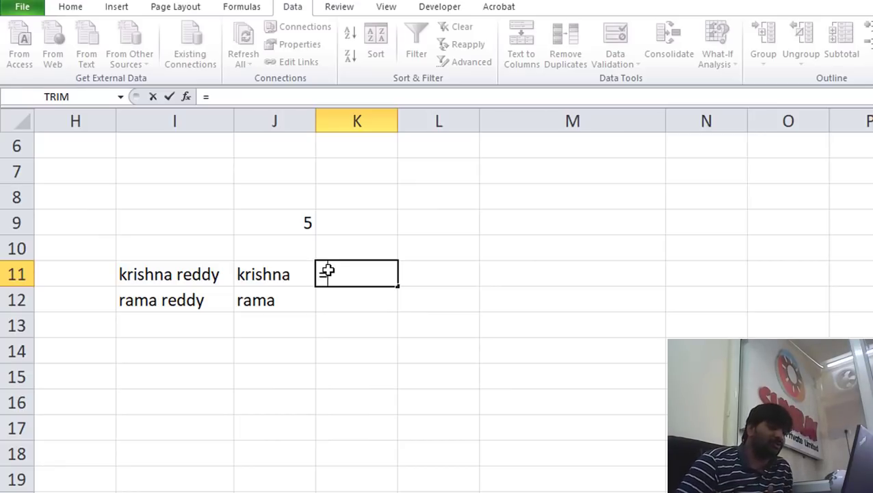
type("righ")
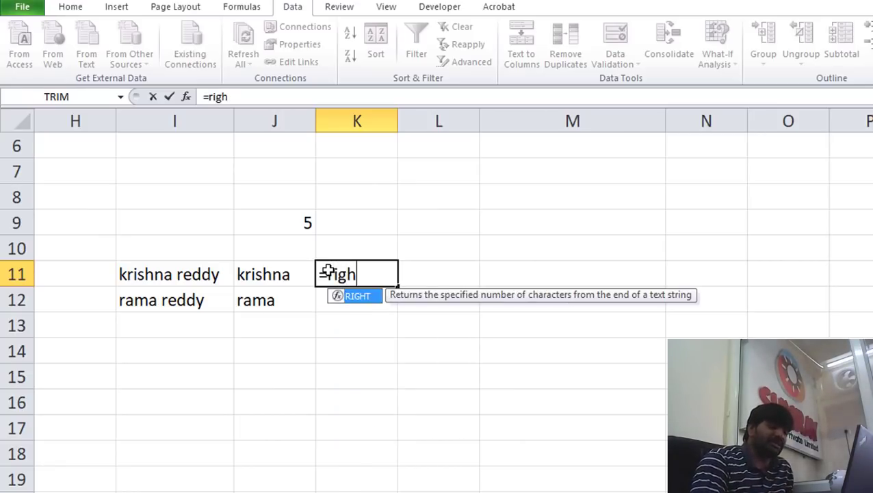
type("t(")
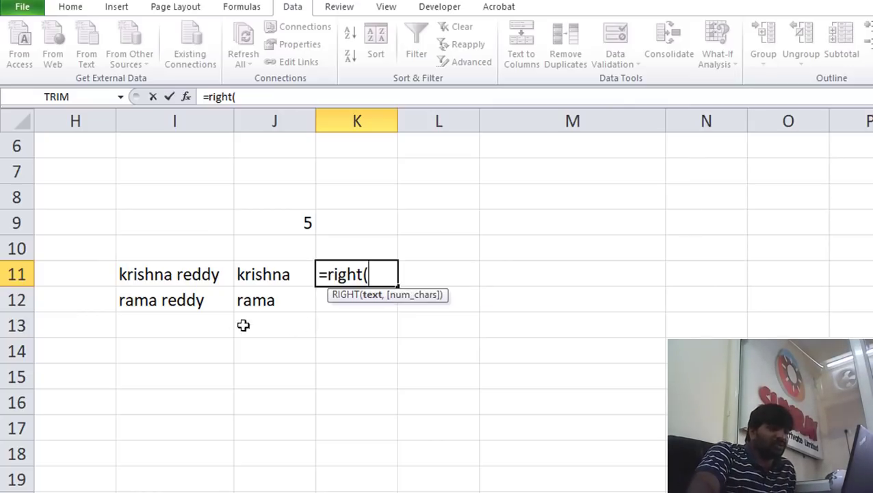
Complete =RIGHT(I11,5) in K11 to return the last name reddy
left_click(171, 275)
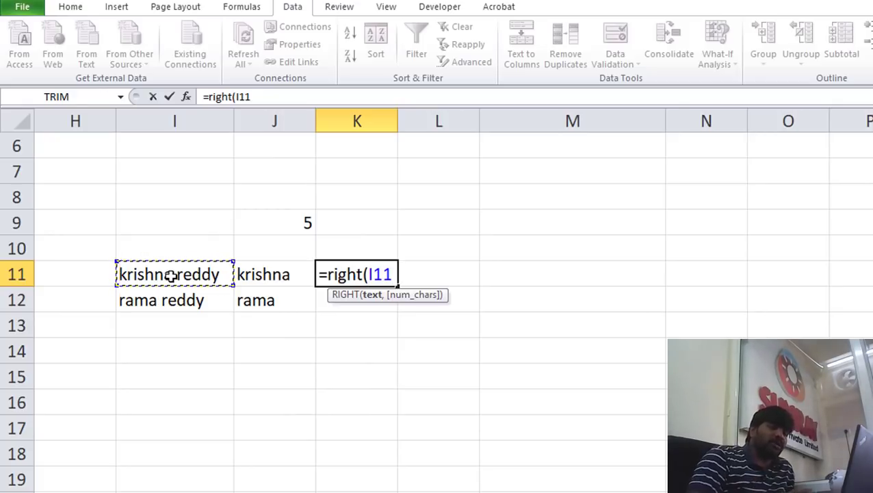
type(",")
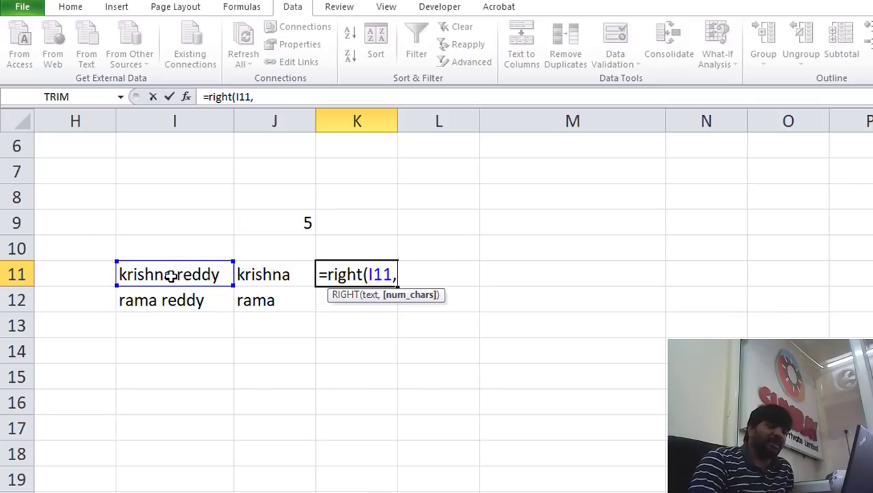
type("5)")
key("Return")
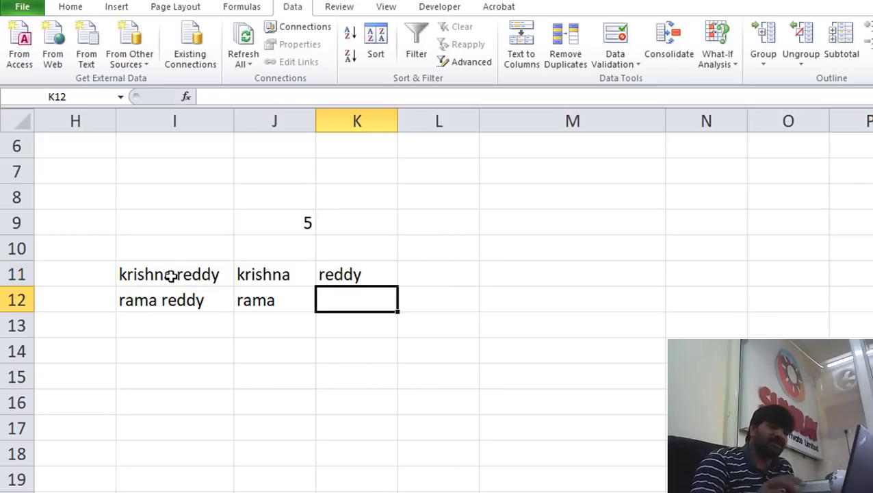
Copy the RIGHT formula from K11 down to K12 and check it gives reddy
left_click(334, 273)
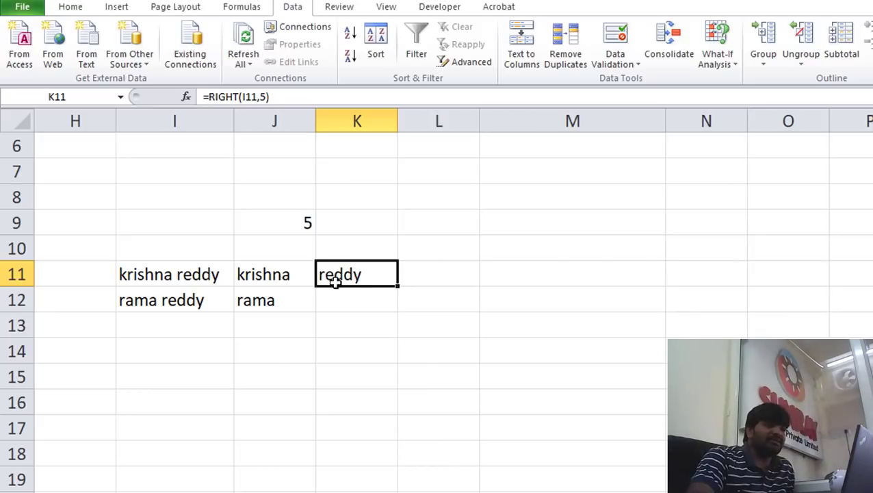
left_click_drag(397, 286, 383, 306)
left_click(353, 299)
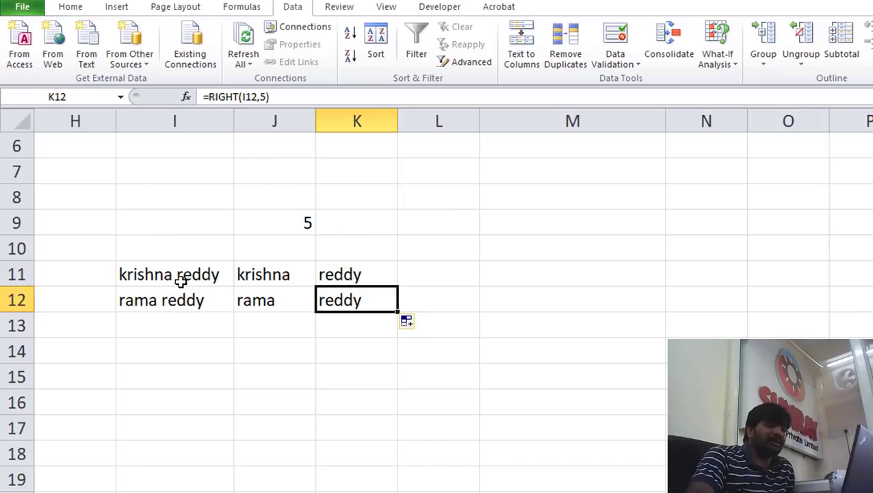
left_click(186, 318)
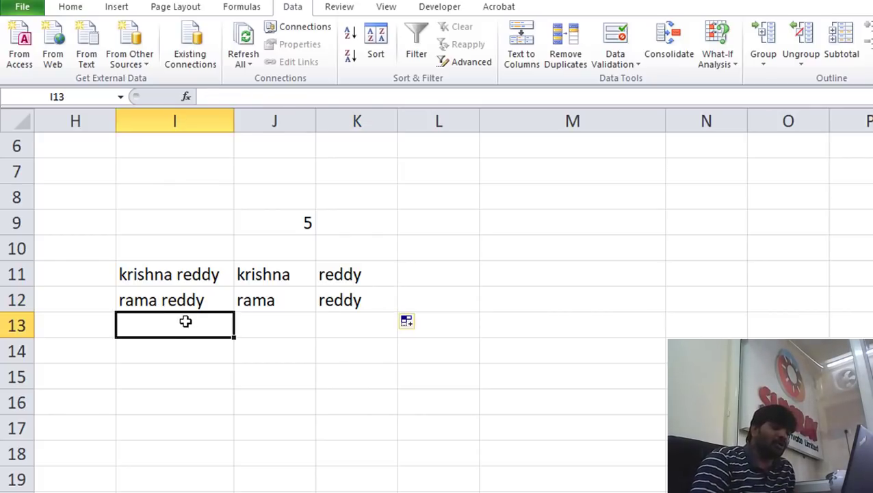
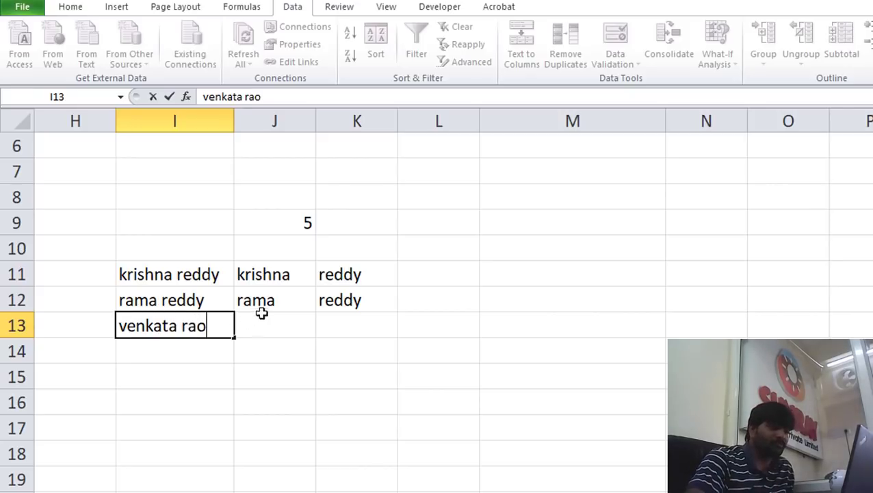
left_click(276, 299)
left_click_drag(317, 310, 316, 334)
left_click(350, 301)
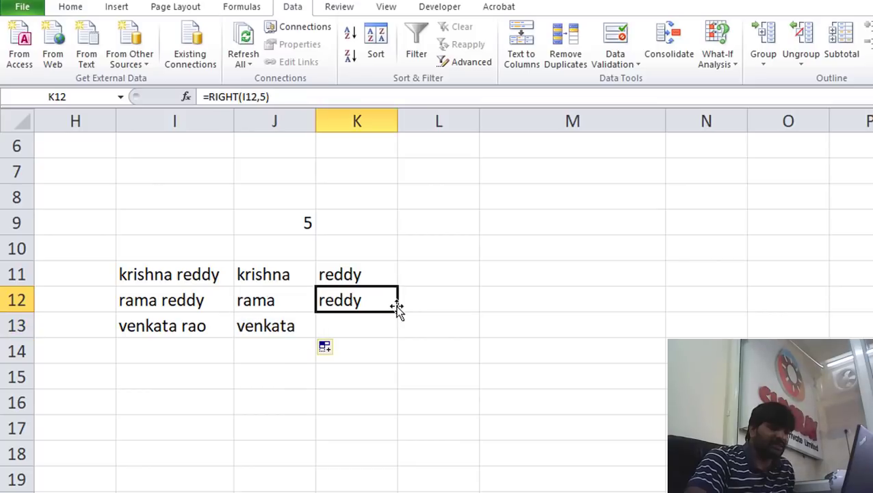
left_click_drag(396, 311, 396, 337)
left_click(346, 329)
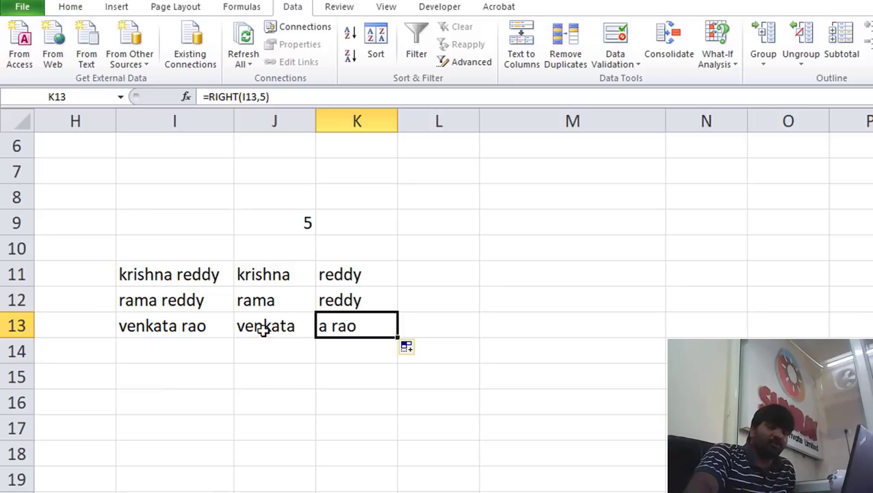
left_click_drag(374, 282, 367, 336)
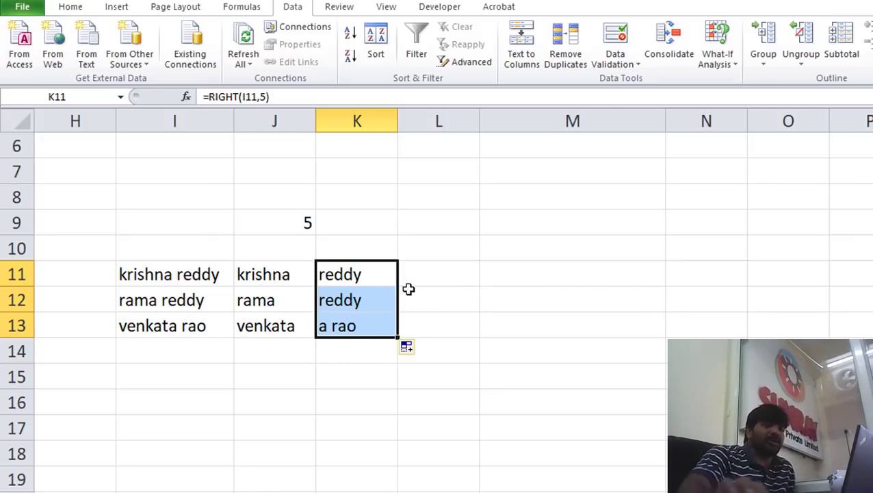
Replace K11:K13 with =RIGHT(I11,LEN(I11)-FIND(" ",I11,1)) in K11
key("Delete")
type("=")
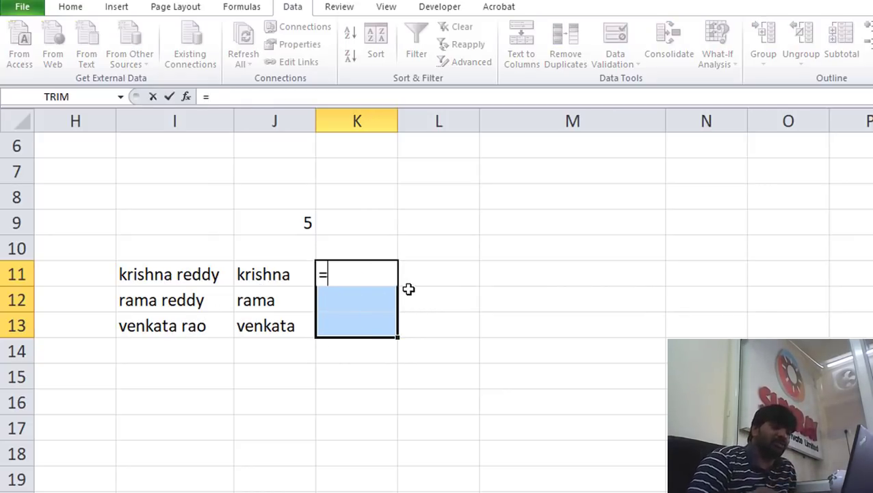
type("ri")
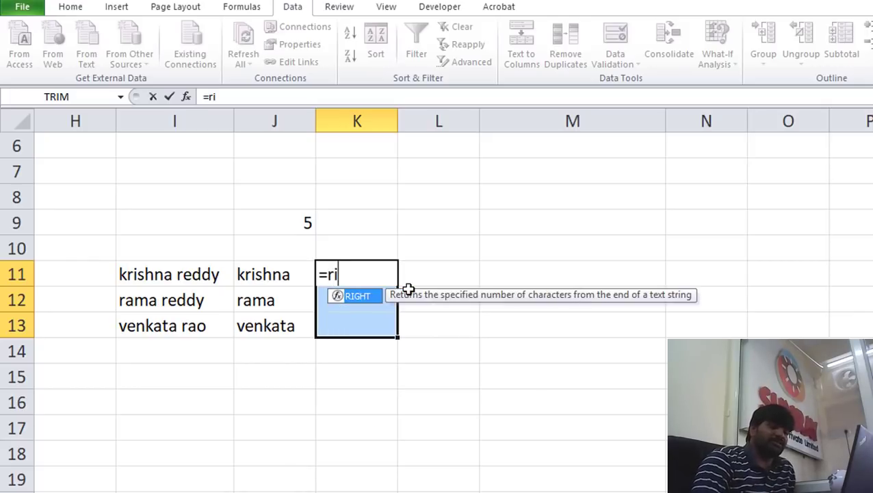
type("ght(")
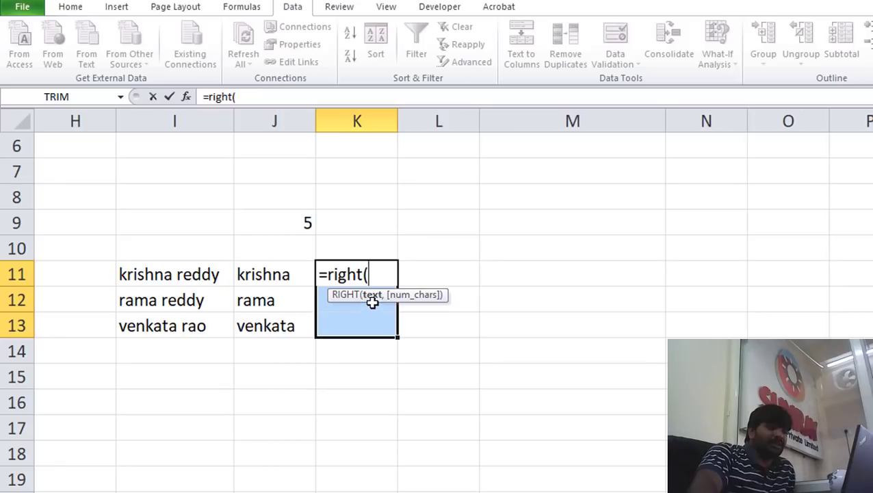
left_click(213, 277)
type(",")
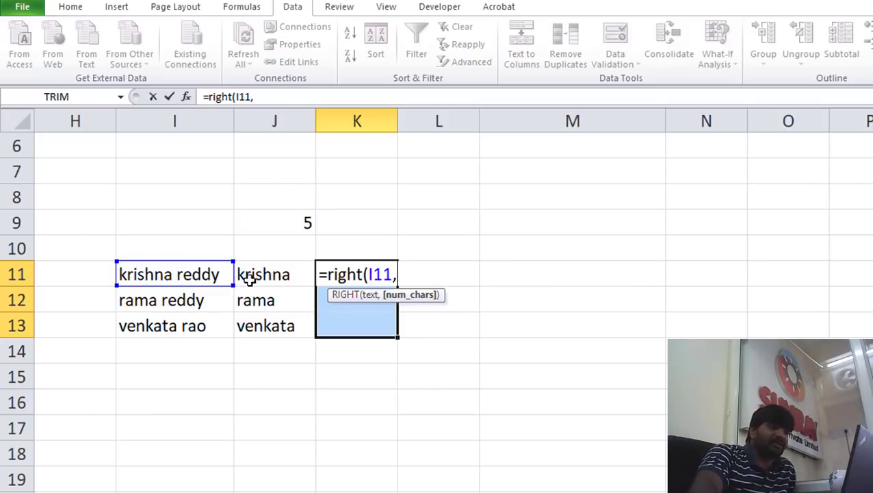
type("len(")
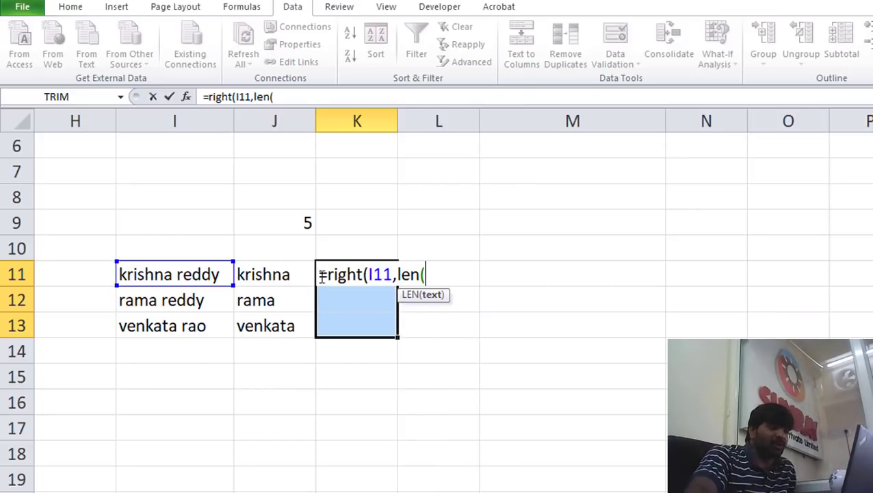
left_click(190, 272)
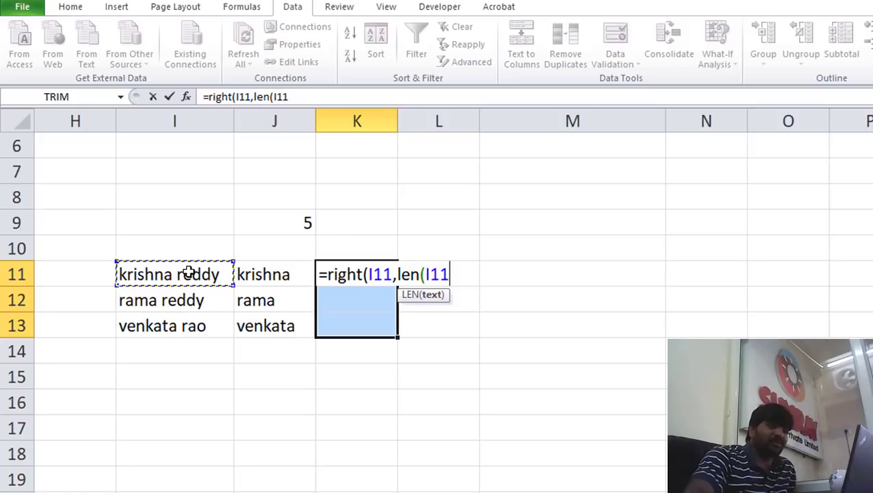
type(")-")
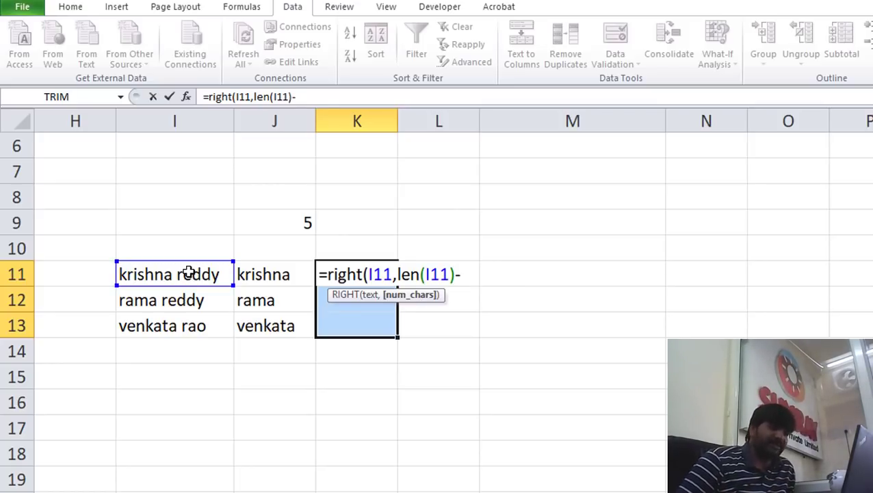
type("fi")
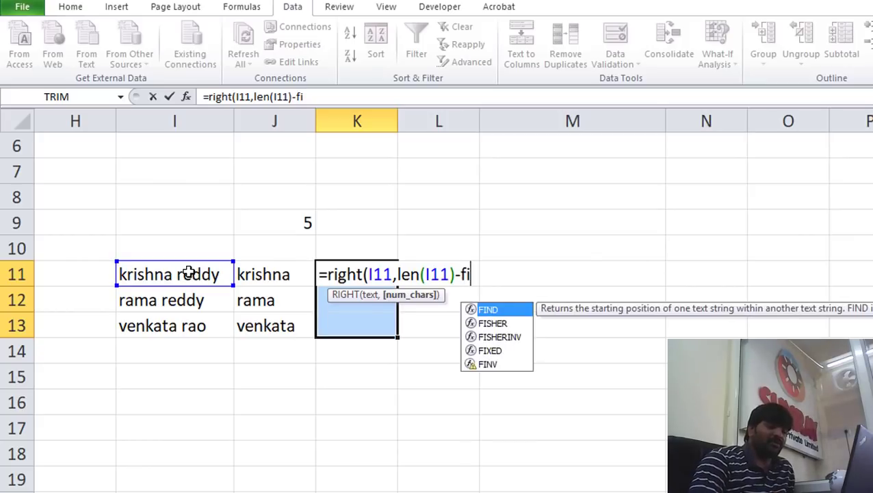
type("nd(")
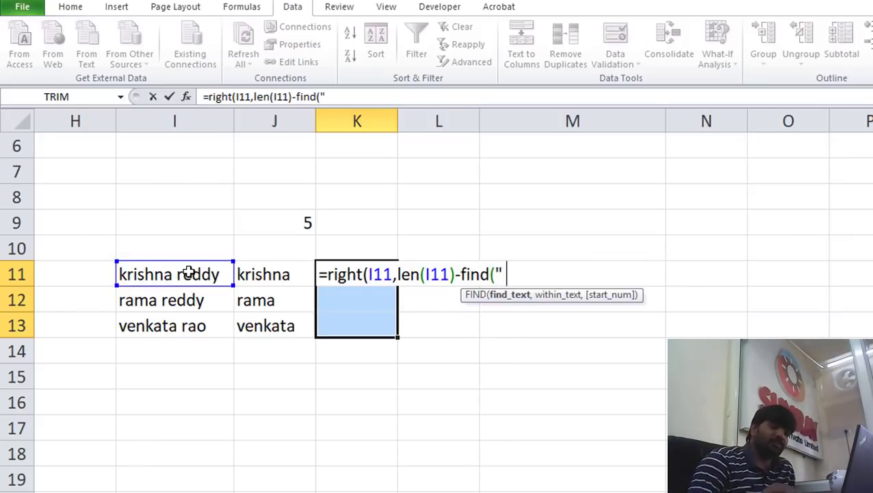
type("\" \"")
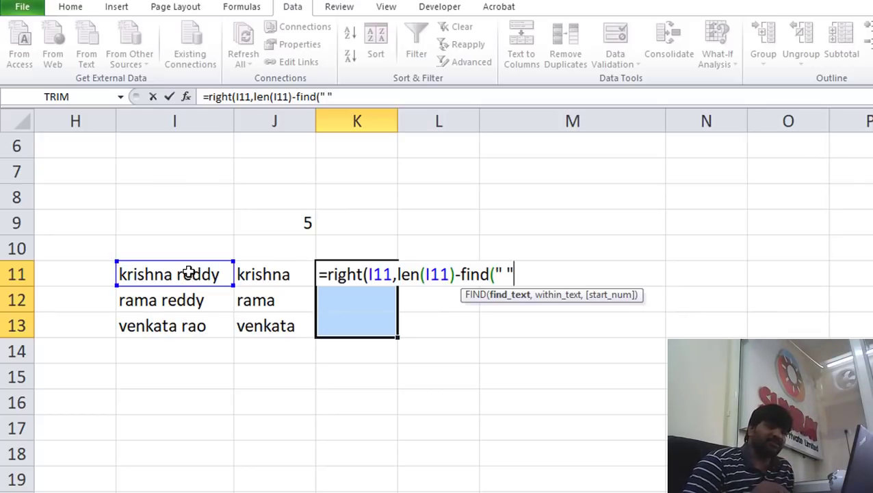
type(",")
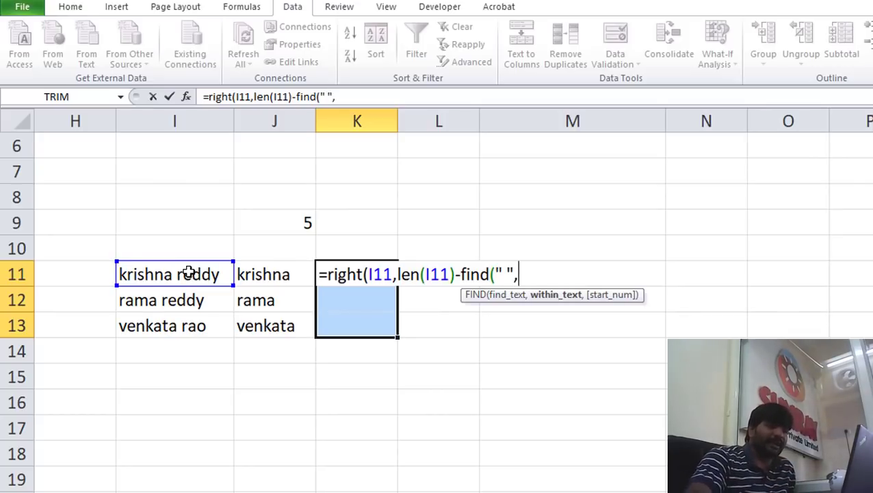
left_click(189, 272)
type(",")
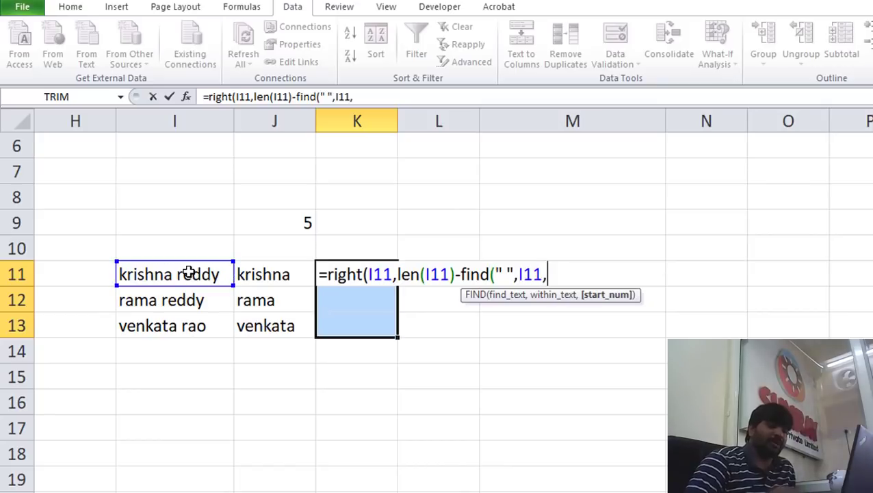
type("1)")
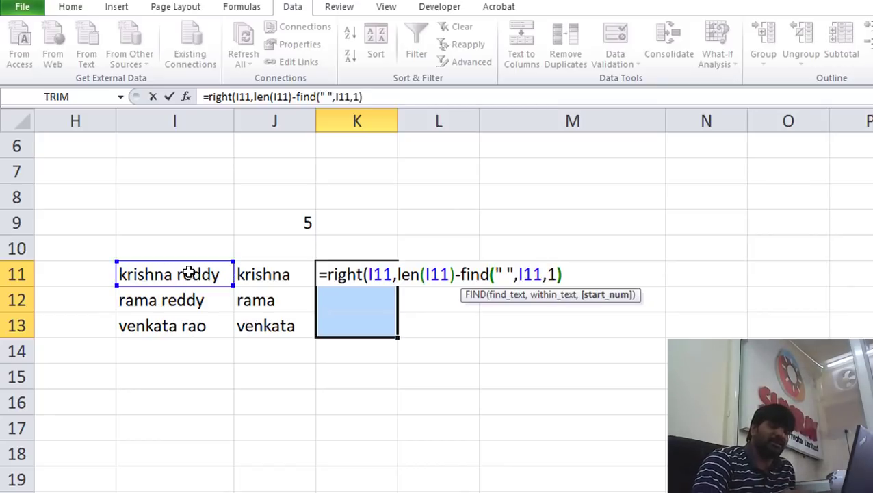
type(")")
key("Return")
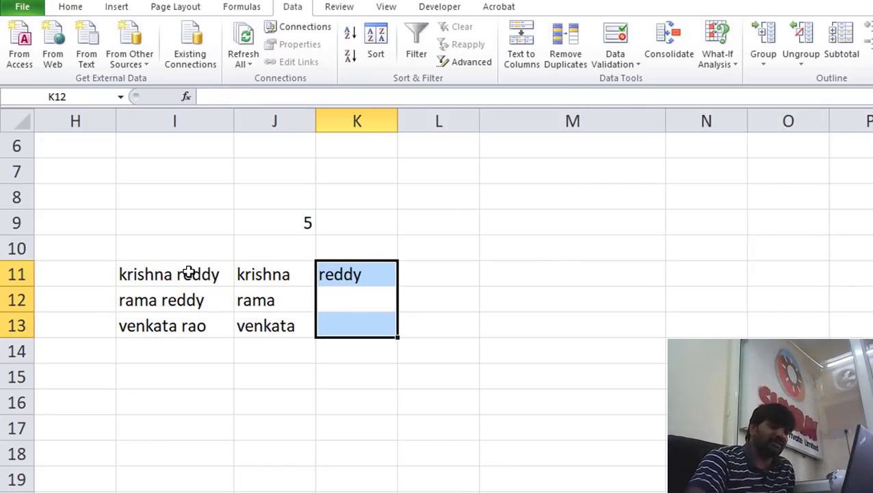
Copy K11's last-name formula down to K13, giving reddy, reddy and rao
left_click(363, 284)
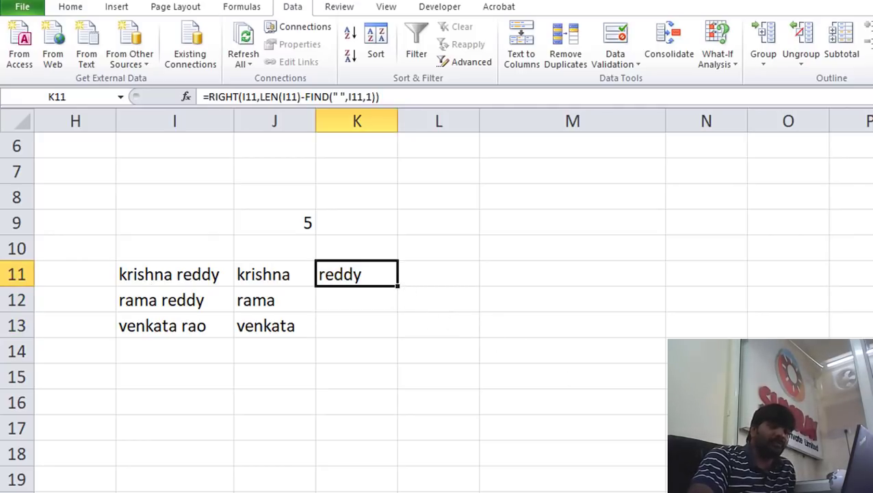
left_click(370, 277)
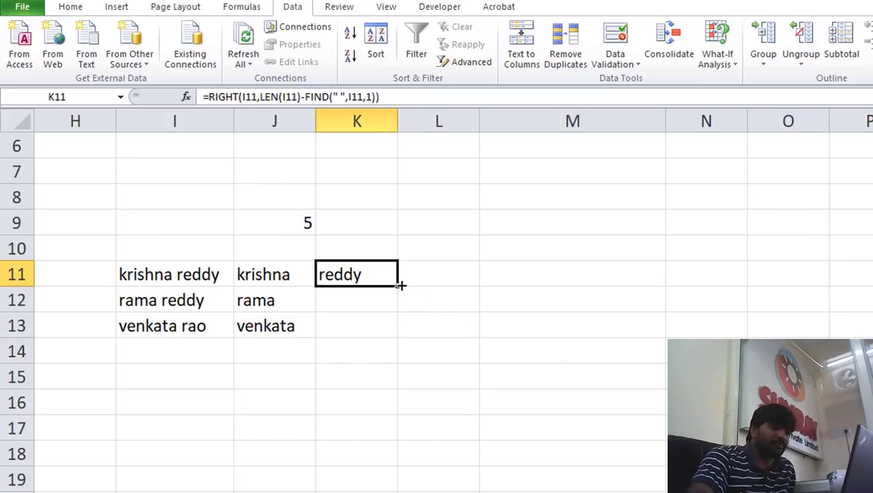
left_click_drag(400, 285, 397, 334)
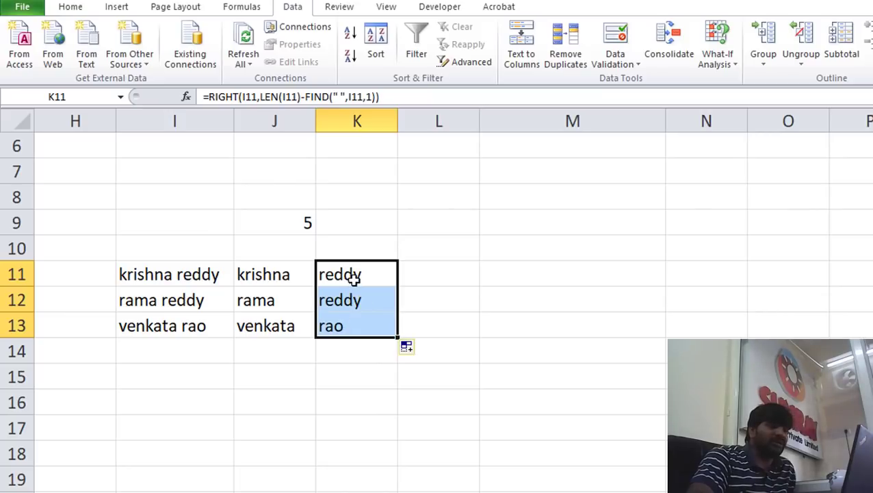
left_click(204, 355)
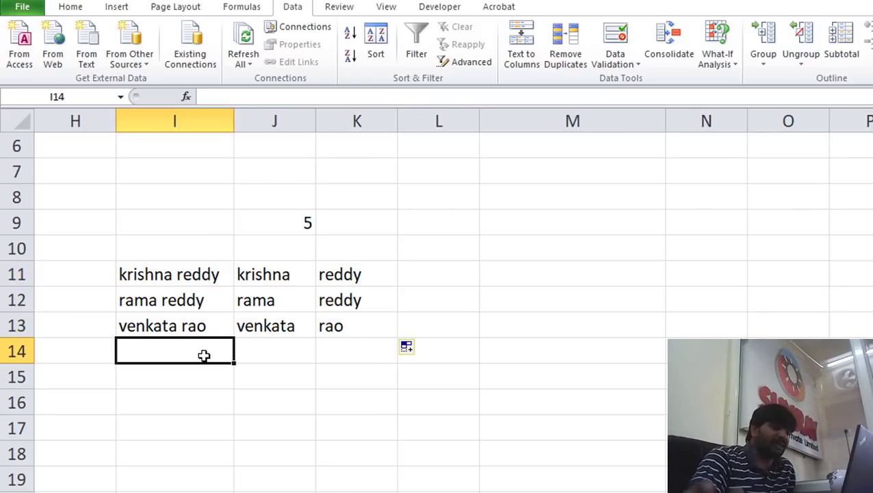
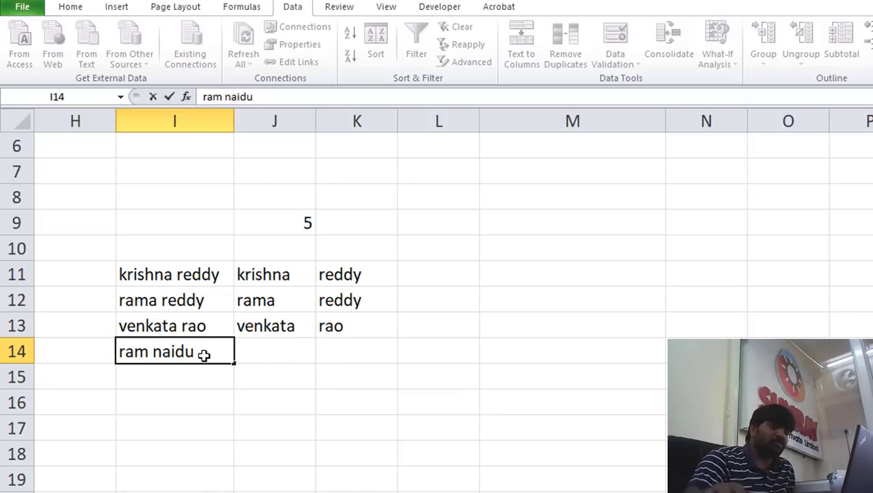
left_click(288, 333)
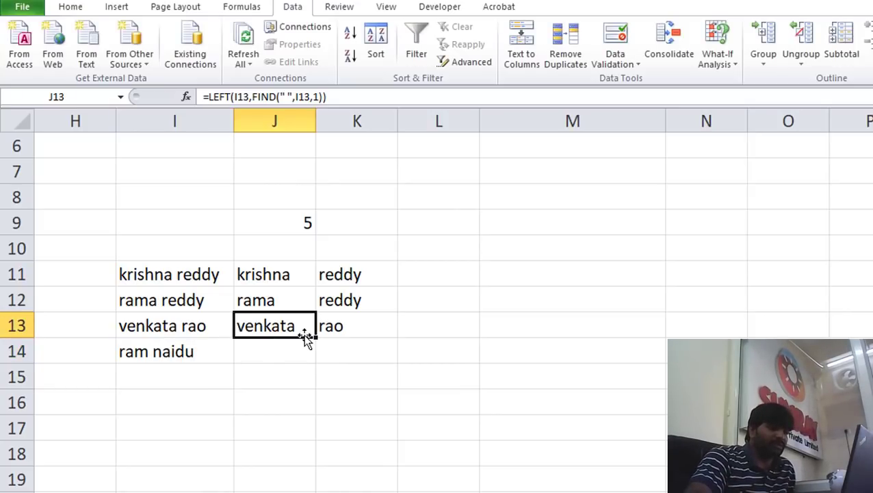
left_click_drag(306, 338, 312, 364)
left_click(333, 331)
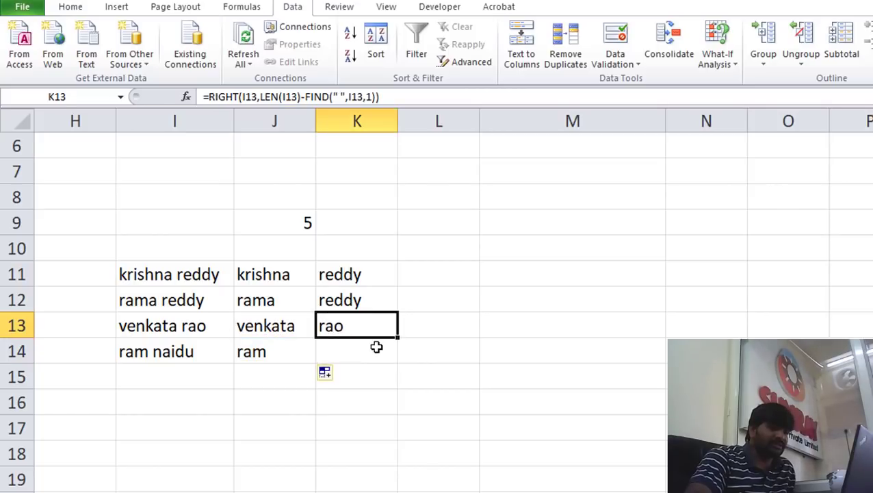
left_click_drag(397, 337, 368, 363)
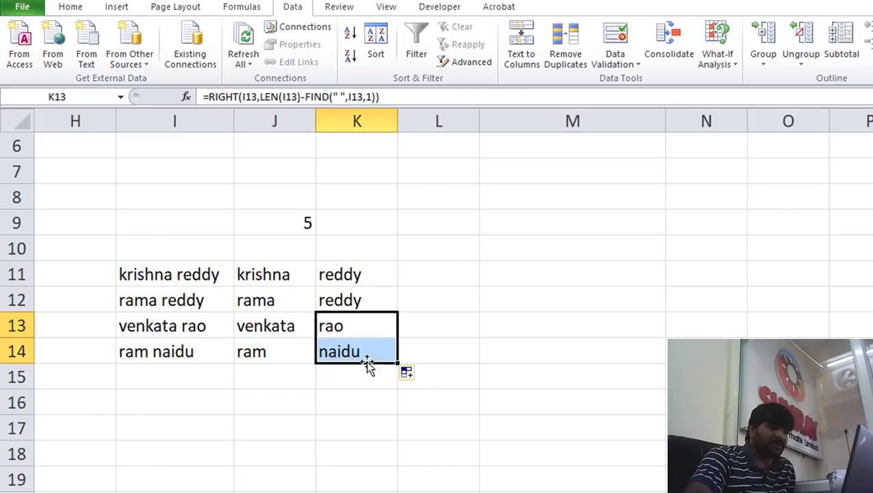
left_click(357, 351)
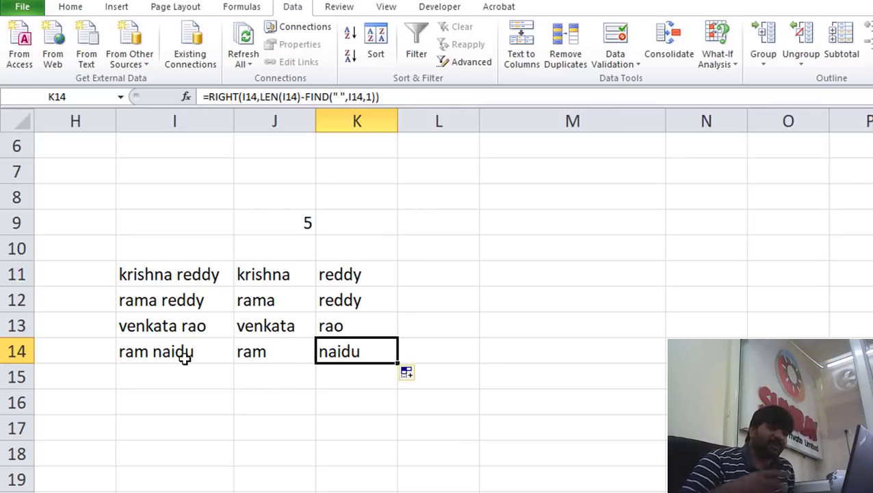
left_click(349, 276)
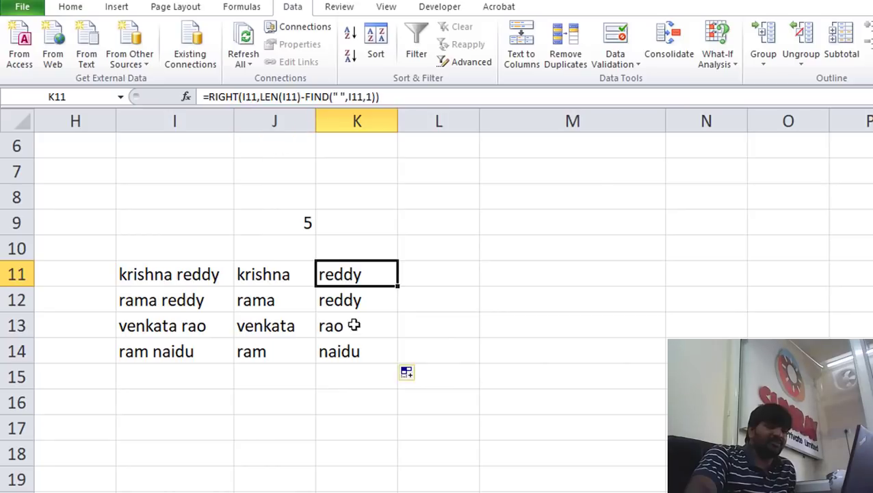
Turn on Show Formulas and widen columns J and K to read their LEFT/FIND and RIGHT/LEN/FIND formulas
left_click(255, 10)
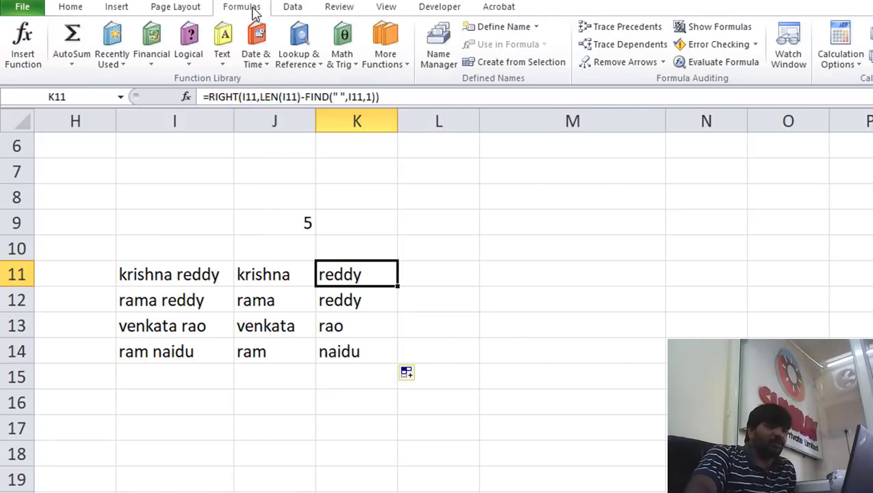
left_click(712, 27)
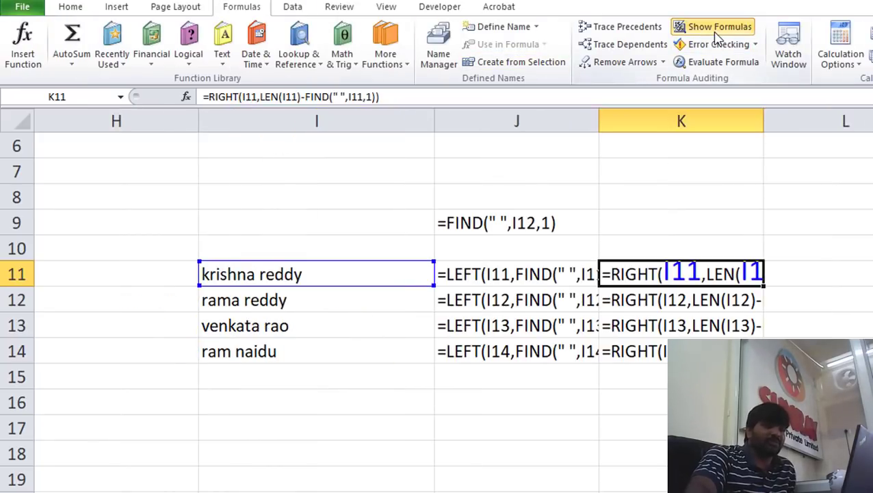
double_click(764, 121)
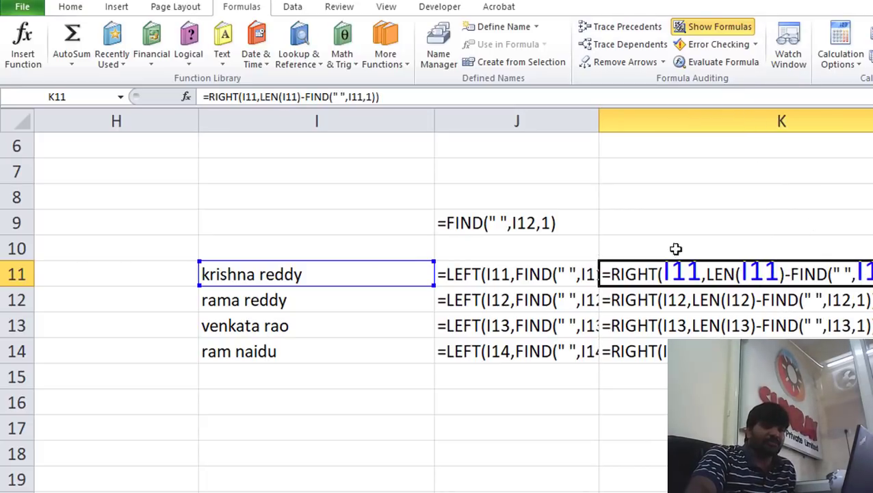
left_click_drag(597, 121, 689, 129)
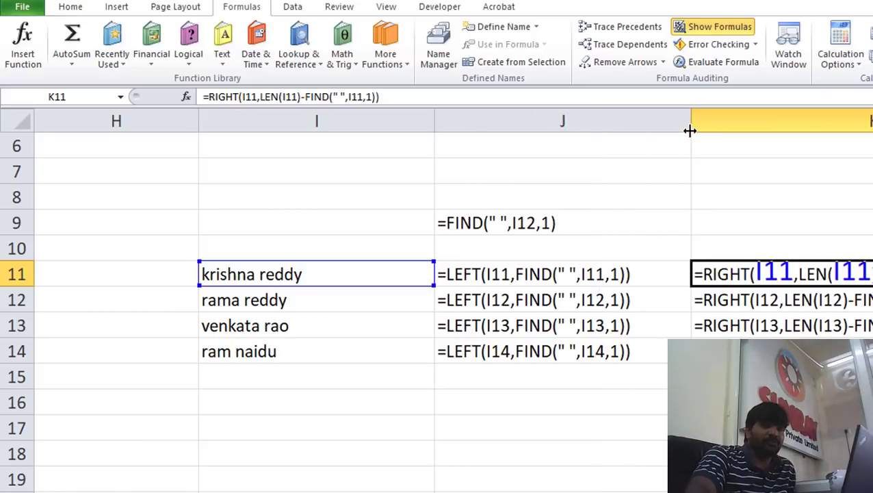
scroll(560, 274, "right", 2)
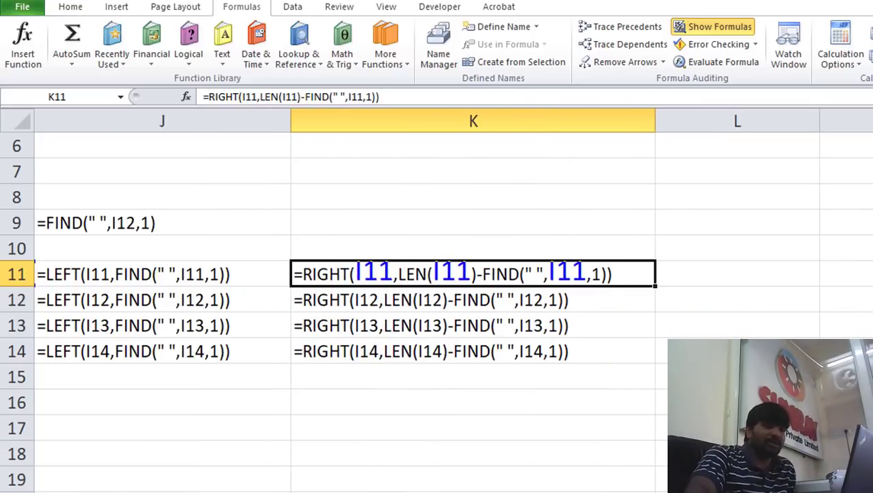
scroll(560, 274, "left", 1)
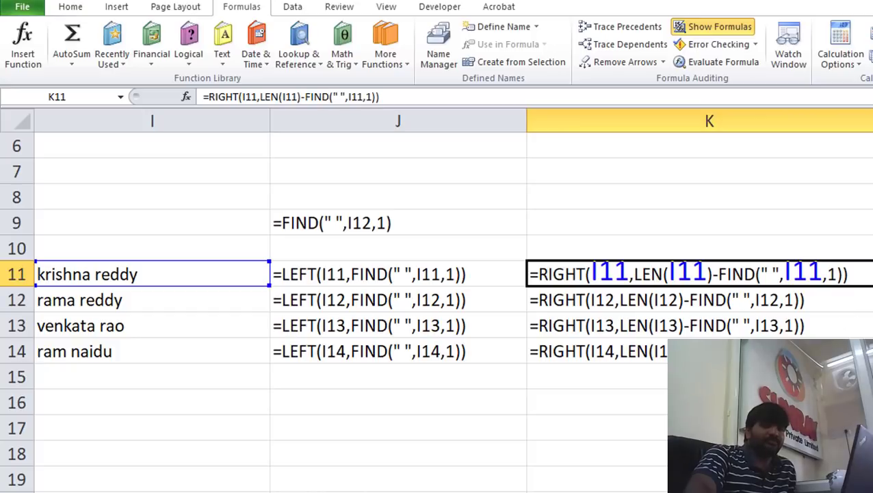
left_click(739, 428)
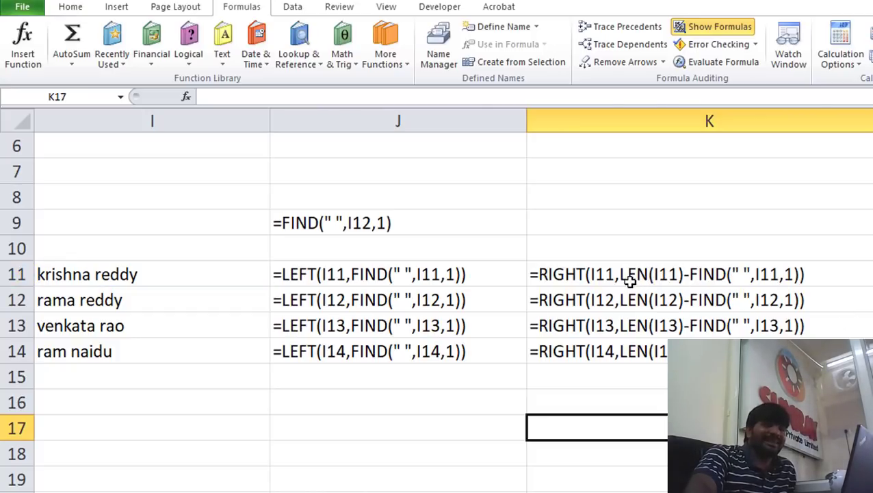
Enter =LEN(I11) in K8 to count the name's 13 characters
left_click(586, 199)
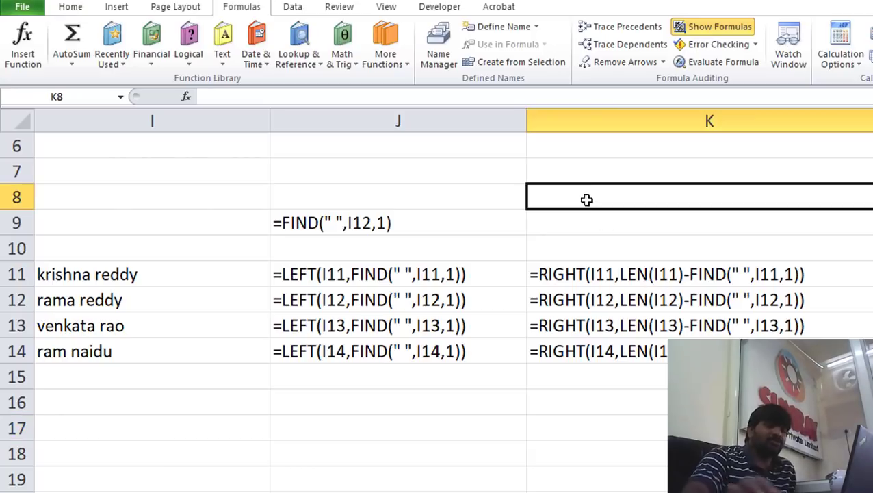
type("=le")
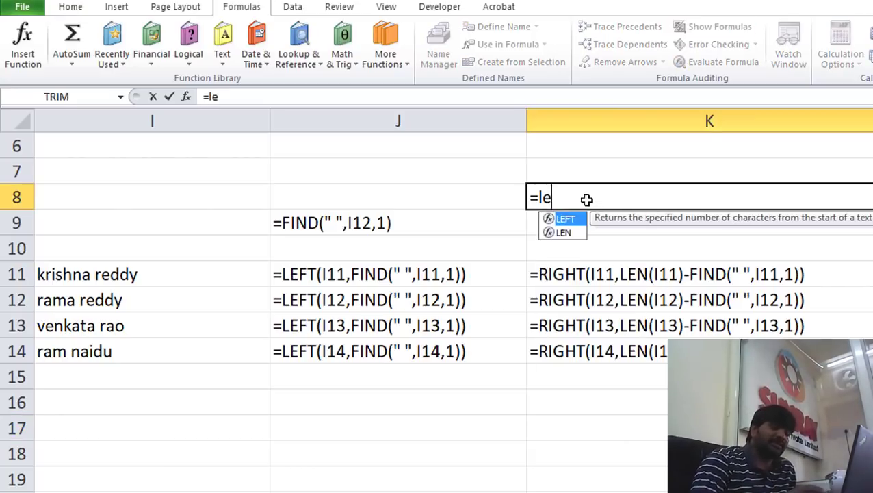
type("n)")
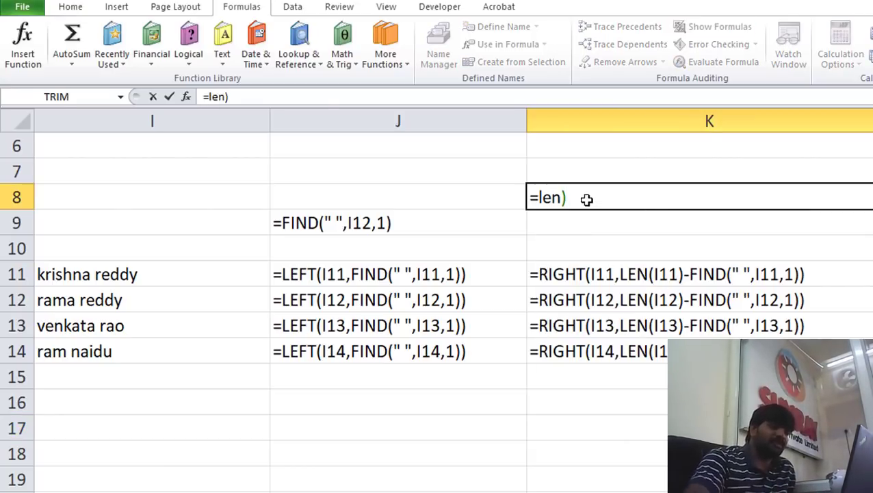
key("BackSpace")
type("(")
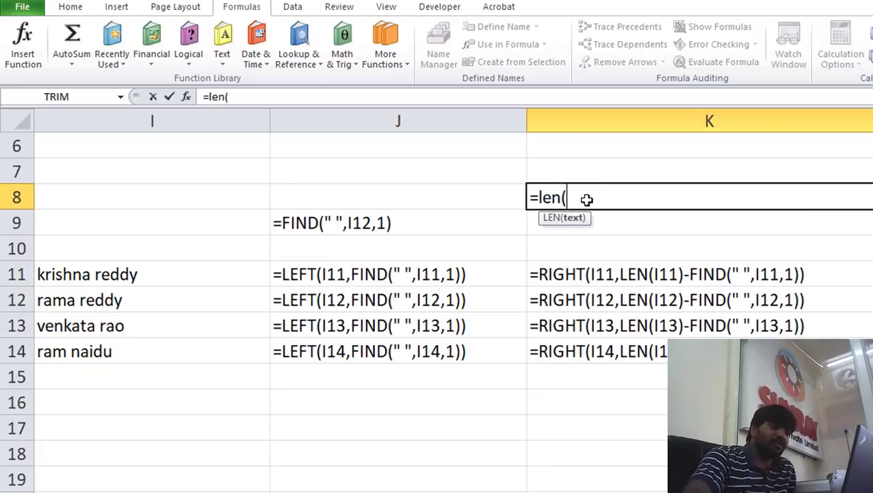
left_click(169, 279)
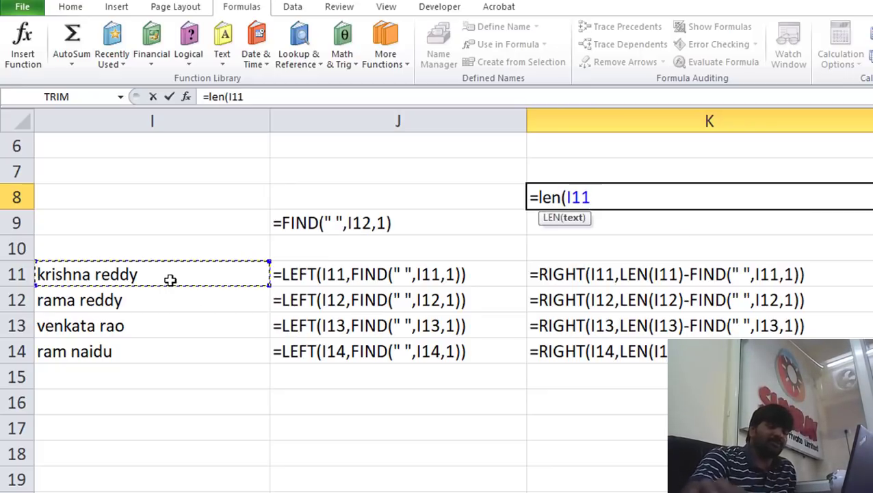
type(")")
key("Return")
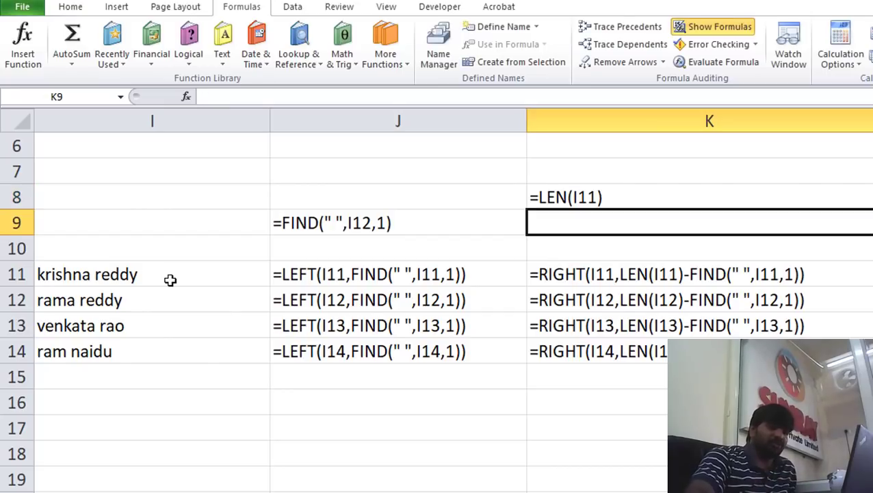
double_click(593, 198)
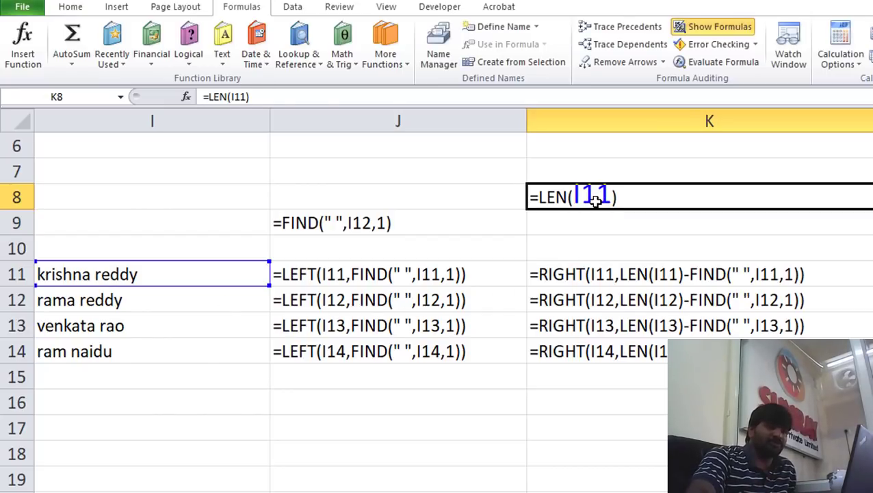
Turn Show Formulas off so the sheet shows calculated values again
left_click(725, 28)
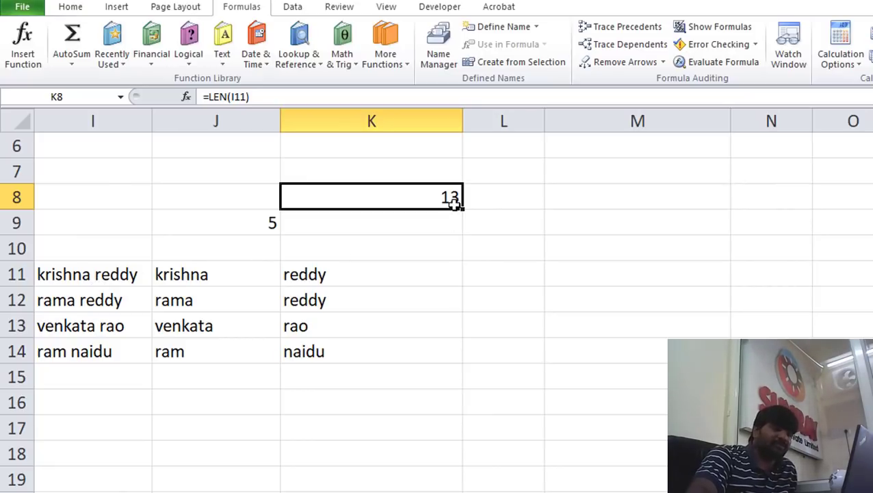
left_click(335, 277)
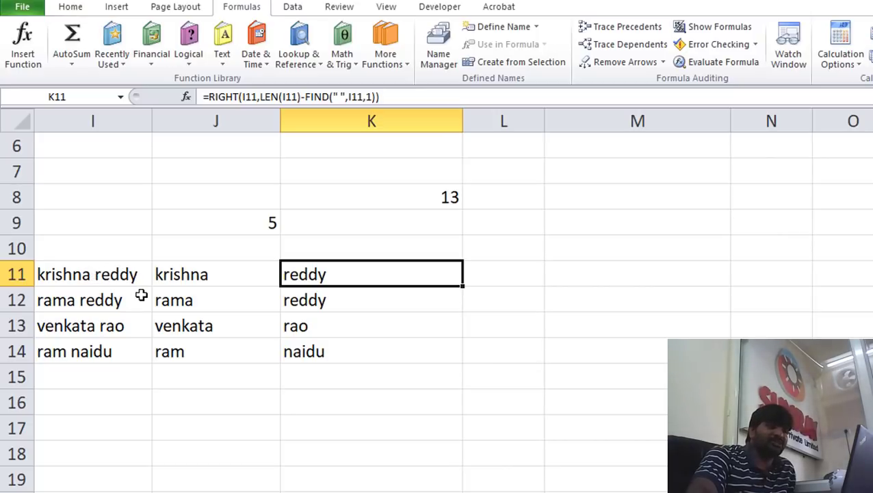
left_click(521, 198)
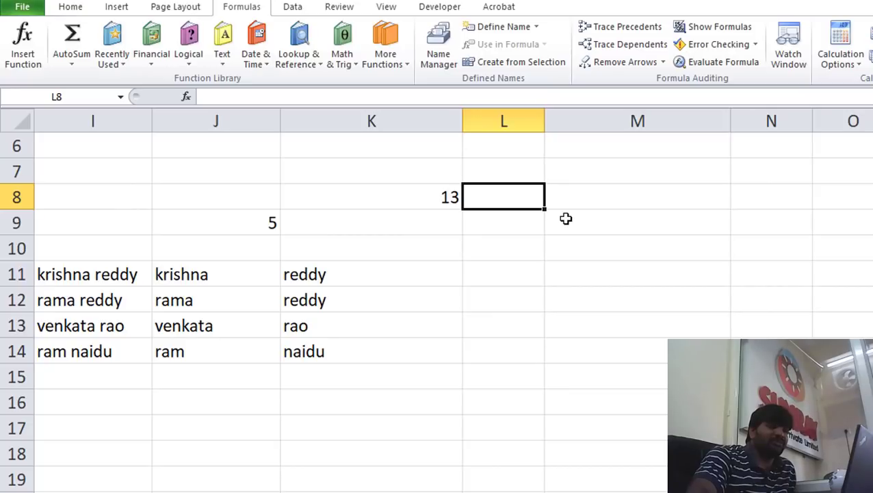
Change the FIND formula in J9 to reference I11 instead of I12
left_click(237, 229)
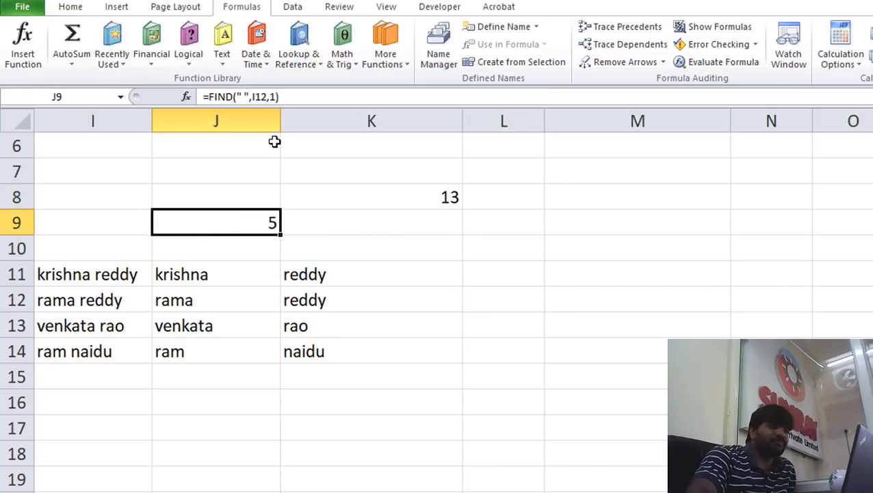
left_click(266, 96)
key("BackSpace")
type("1")
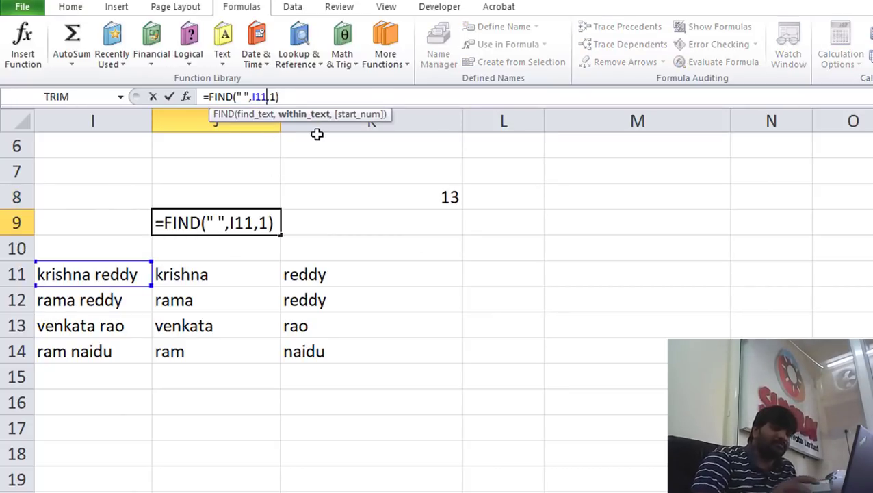
key("Return")
left_click(270, 223)
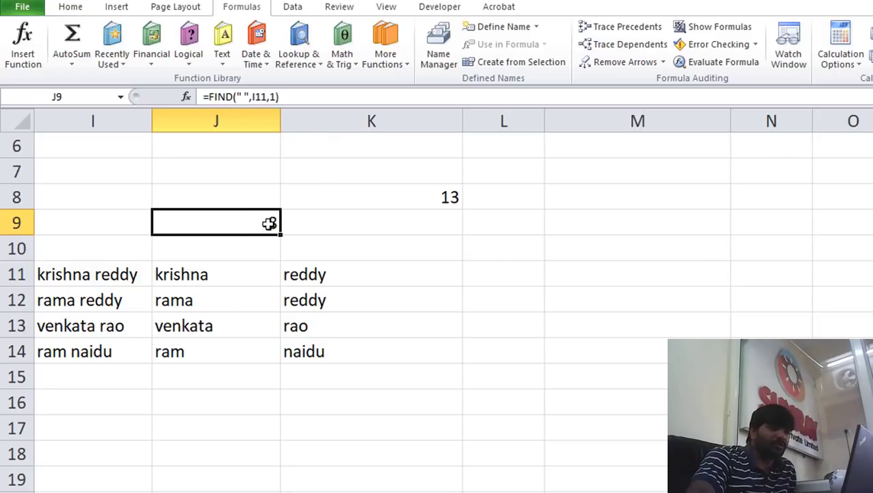
left_click(444, 196)
left_click(272, 224)
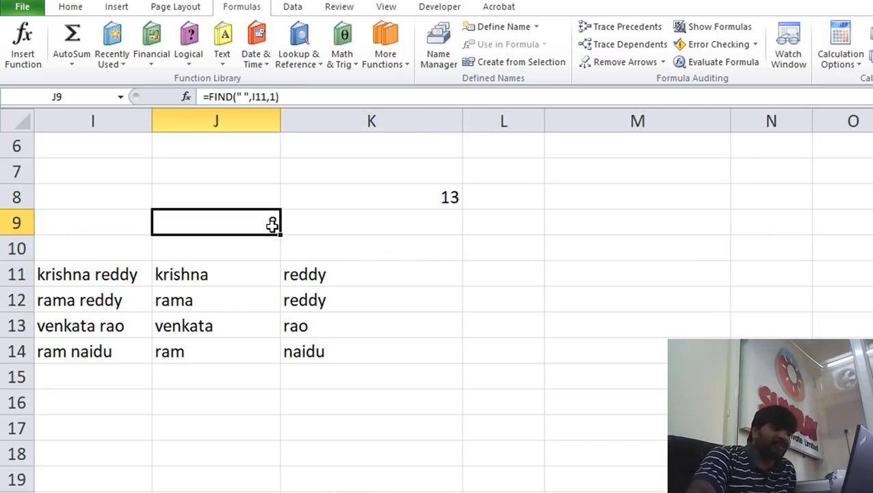
Enter =RIGHT(I11,K8-J9) in L9 to extract the surname reddy
left_click(505, 221)
type("=")
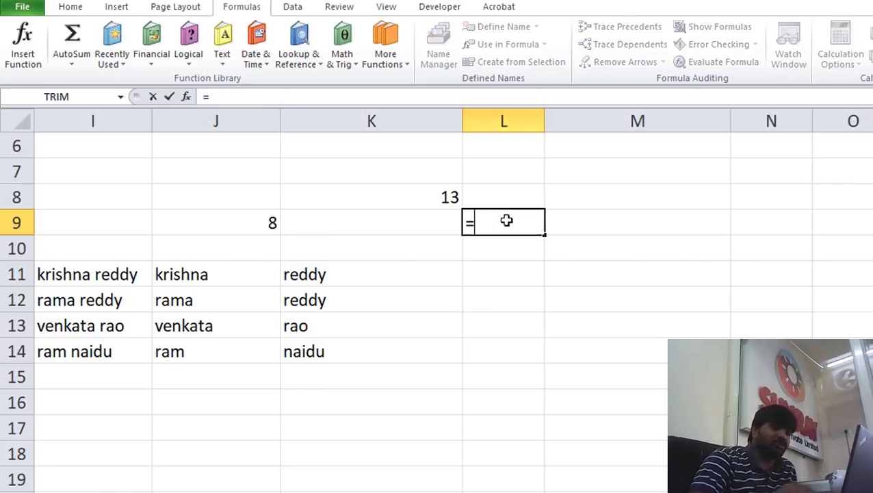
type("righ")
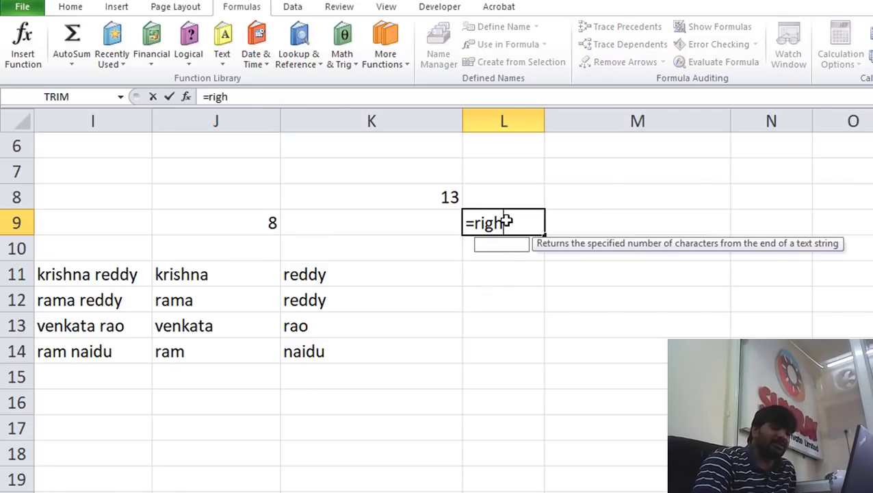
type("t(")
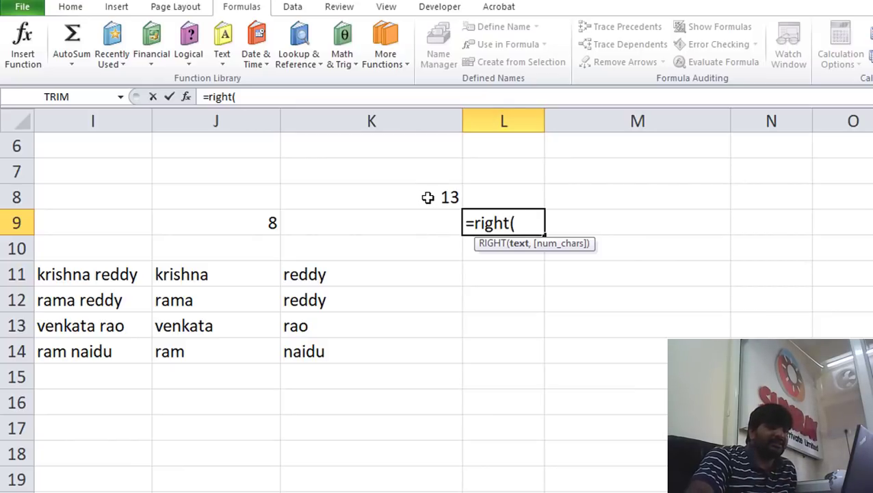
left_click(137, 277)
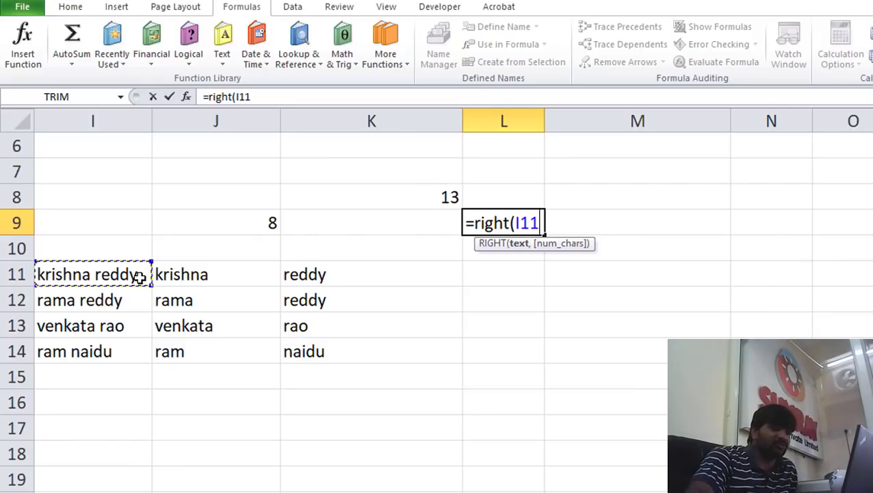
type(",")
left_click(376, 196)
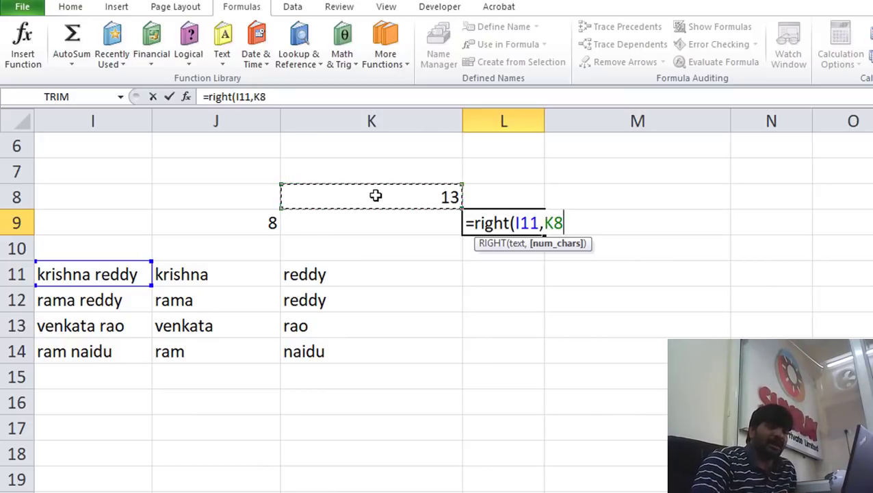
type("-")
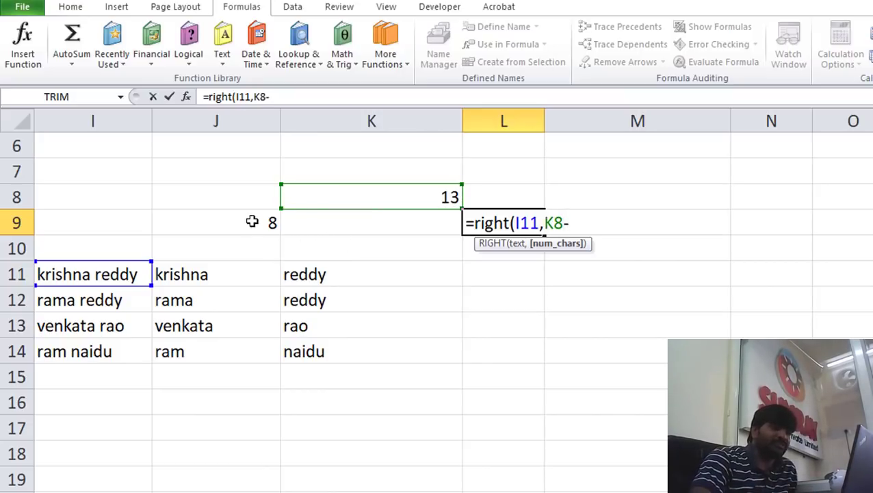
left_click(251, 221)
type(")")
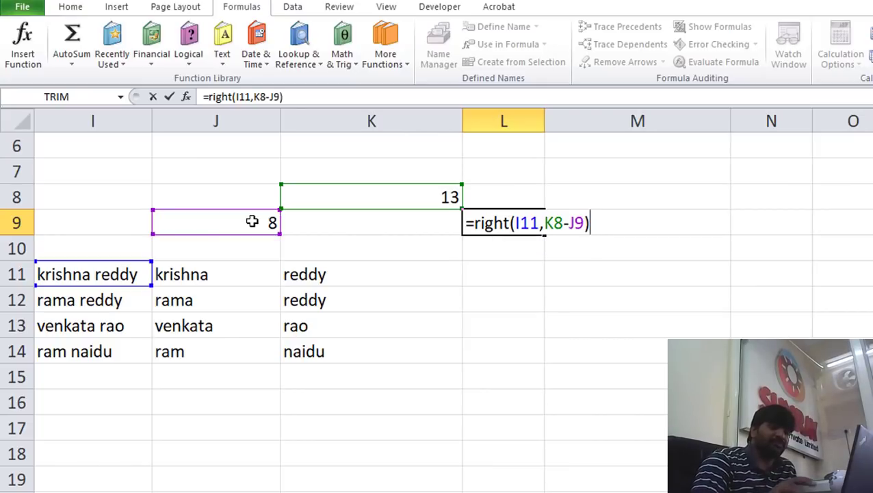
key("Return")
left_click(504, 223)
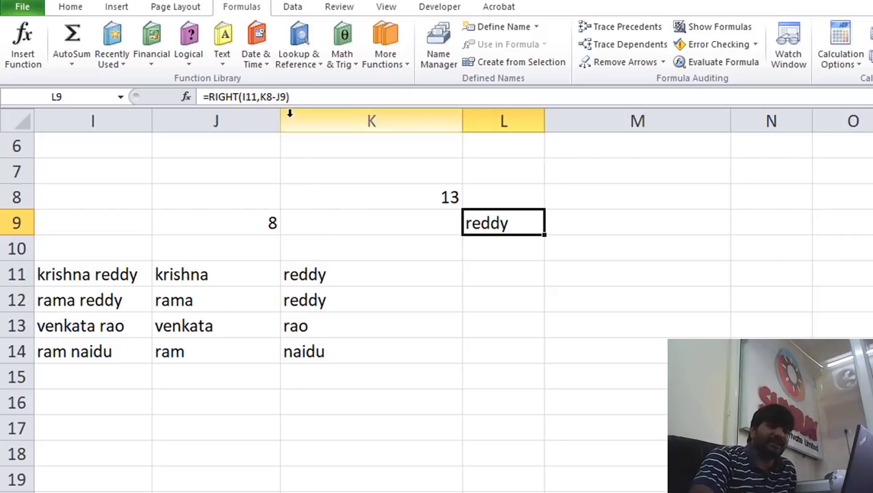
left_click(249, 227)
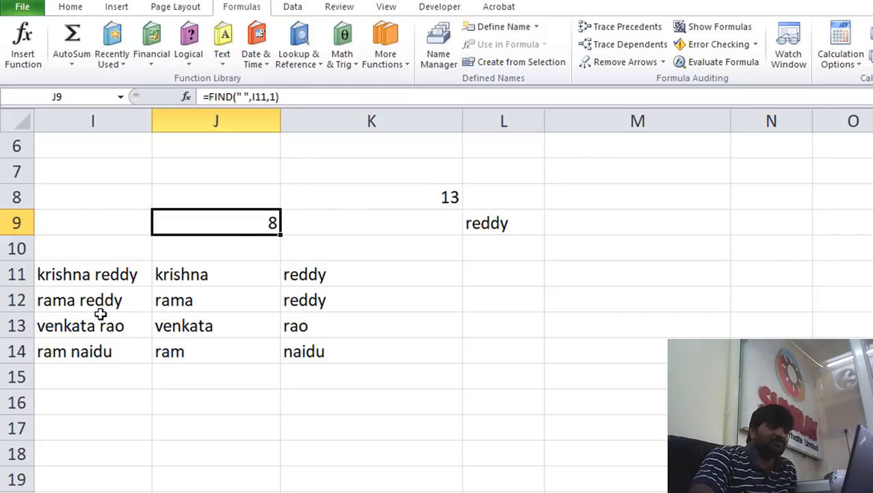
left_click(266, 96)
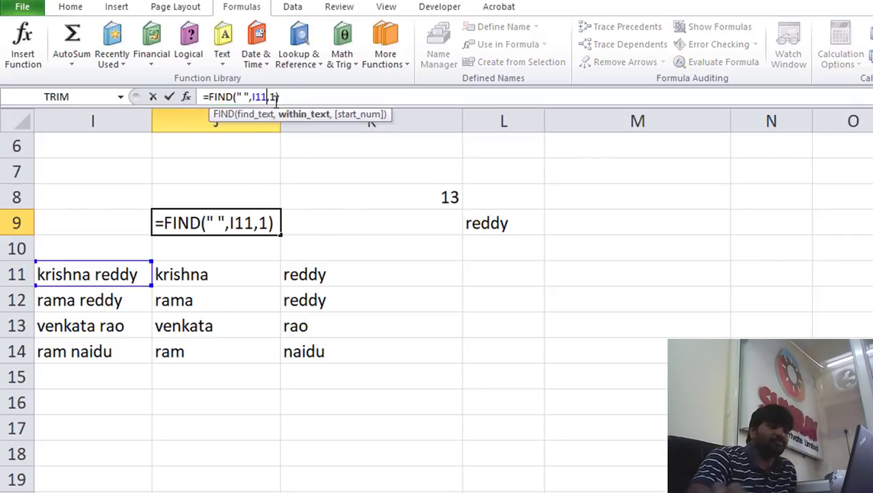
key("BackSpace")
type("2")
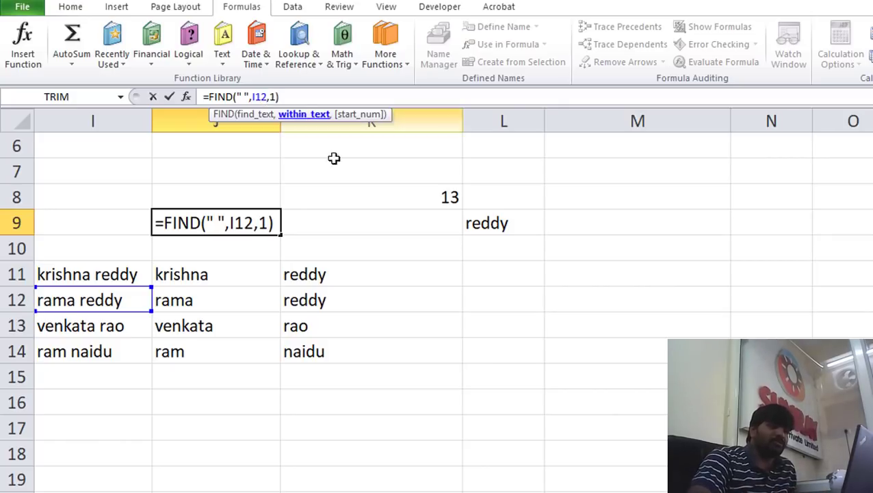
left_click(407, 200)
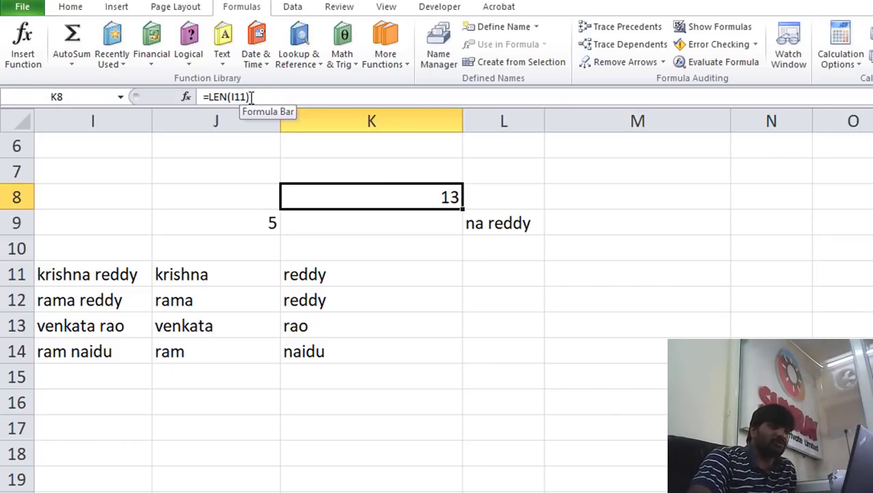
left_click(248, 96)
key("BackSpace")
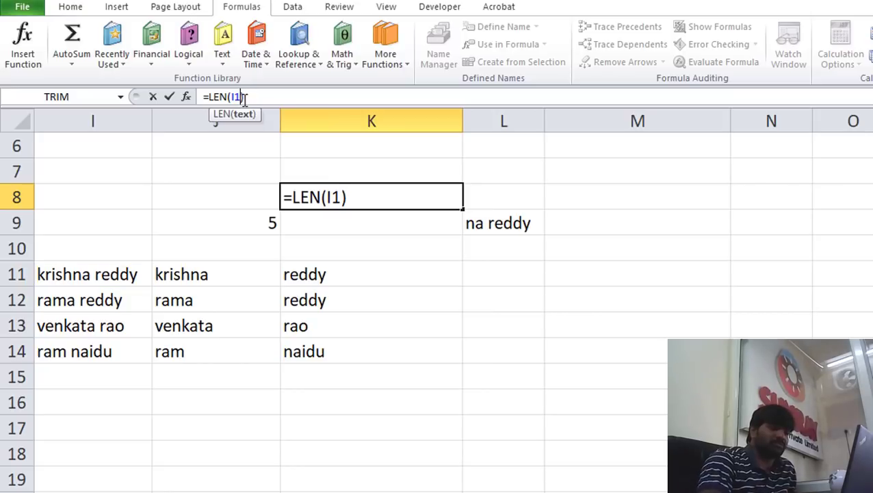
type("2")
key("Return")
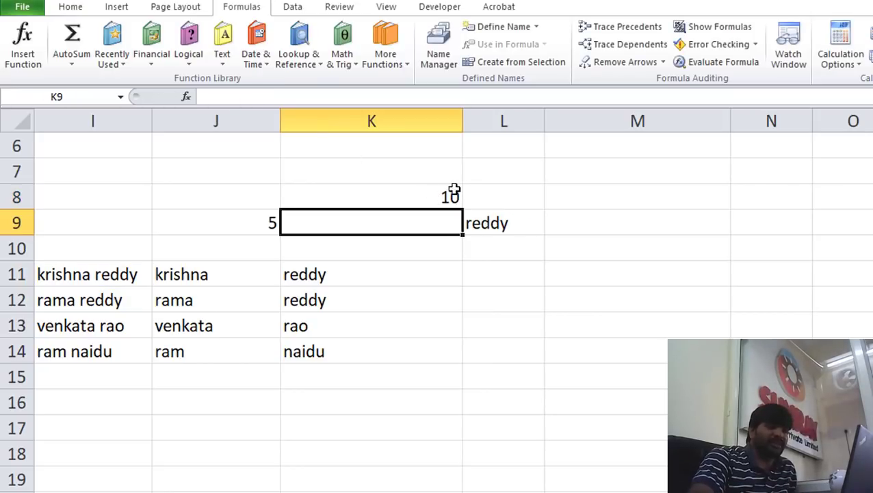
left_click(445, 199)
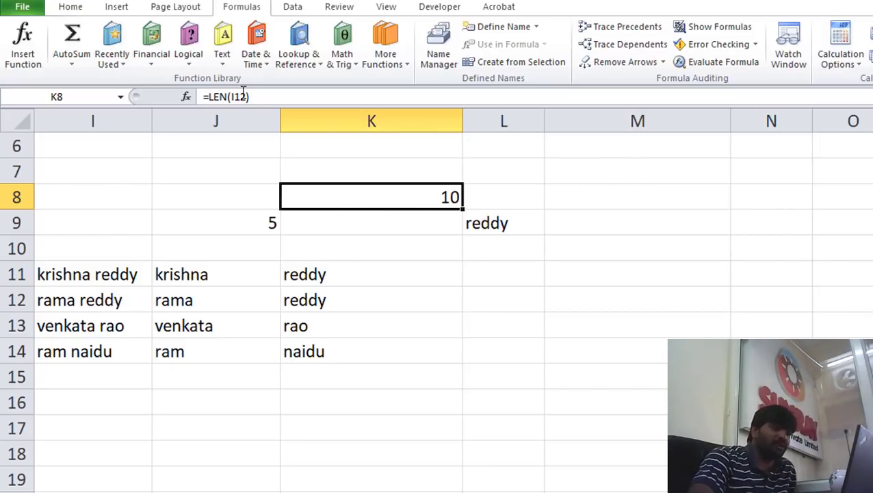
left_click(244, 96)
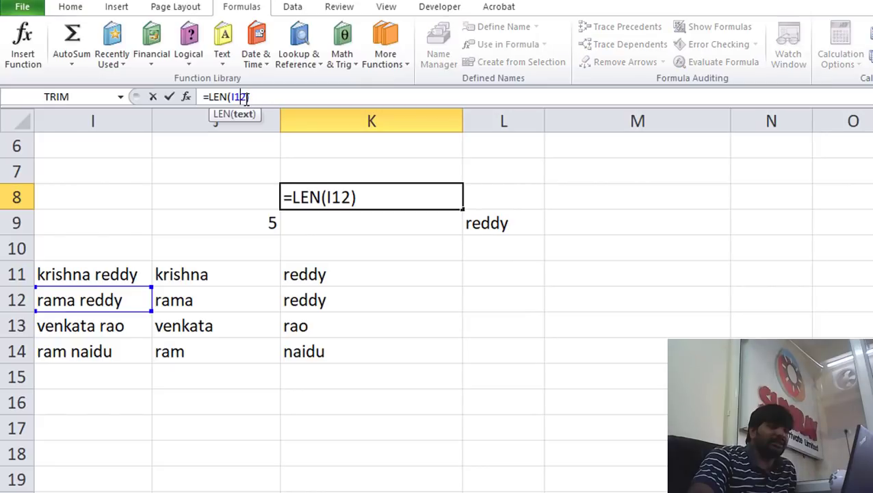
key("BackSpace")
type("3")
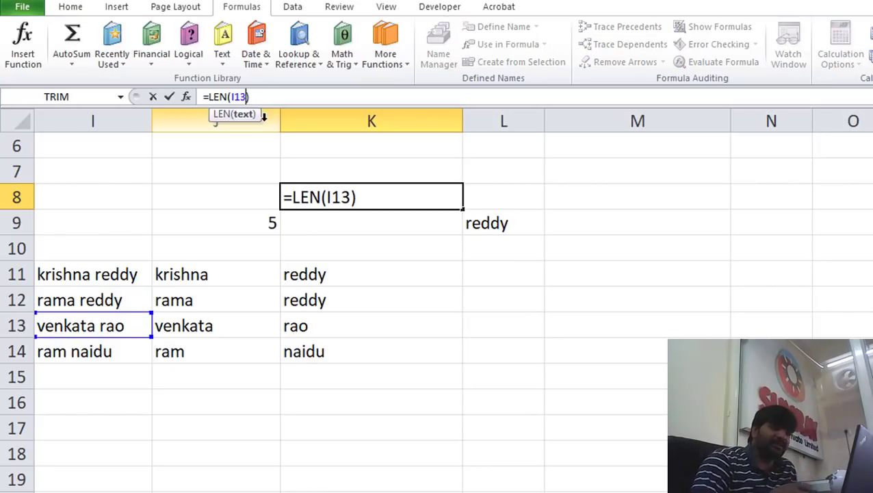
key("Return")
Change J9 to =FIND(" ",I13,1) and recheck the K8 and J9 formulas
left_click(249, 209)
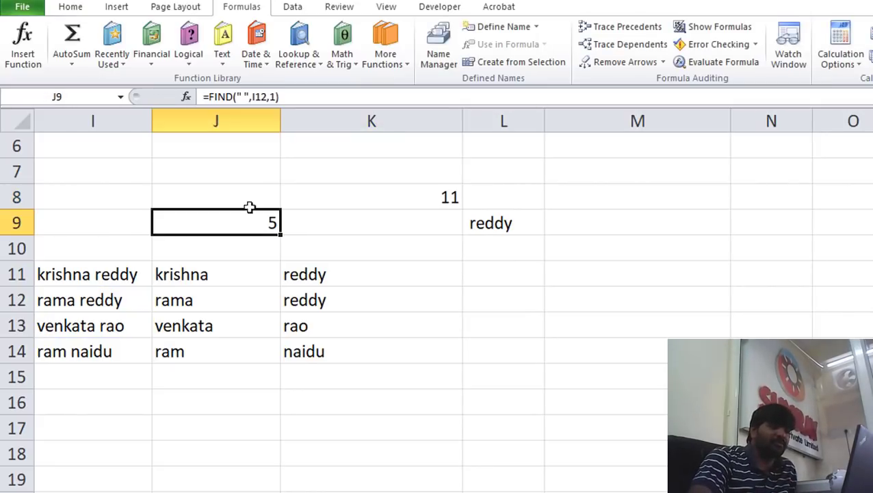
left_click(268, 97)
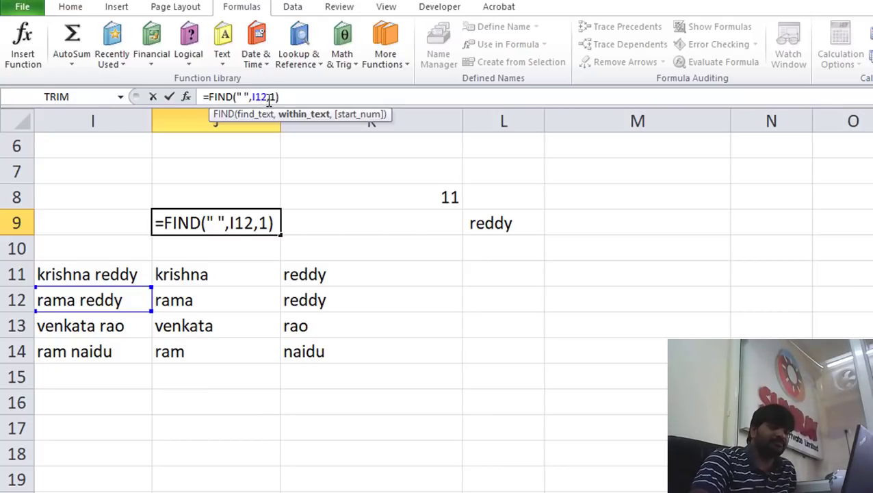
key("BackSpace")
type("3")
key("Return")
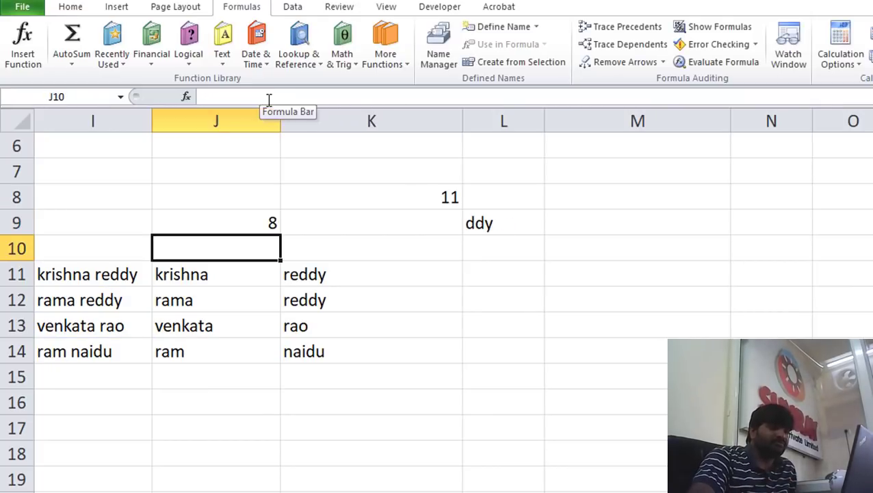
left_click(248, 228)
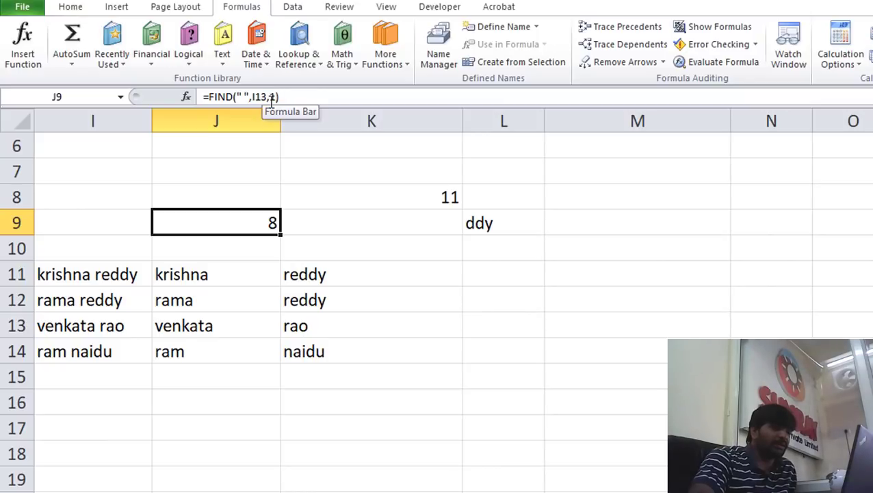
left_click(342, 201)
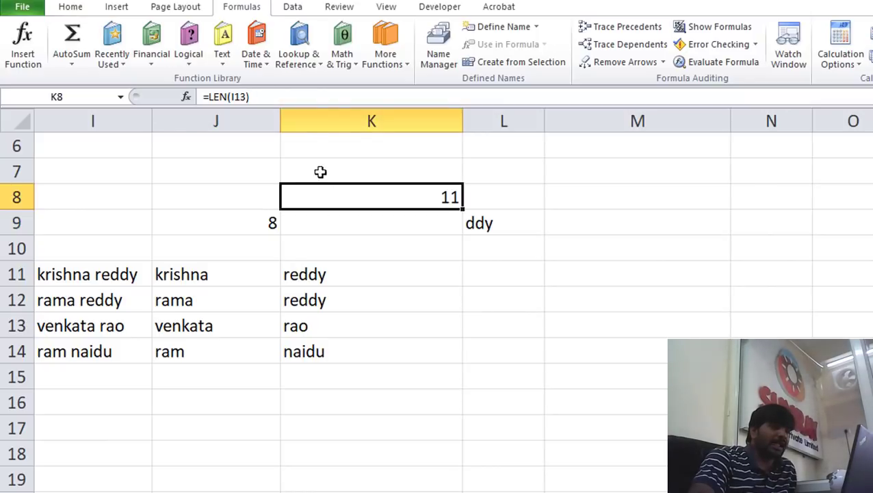
left_click(254, 213)
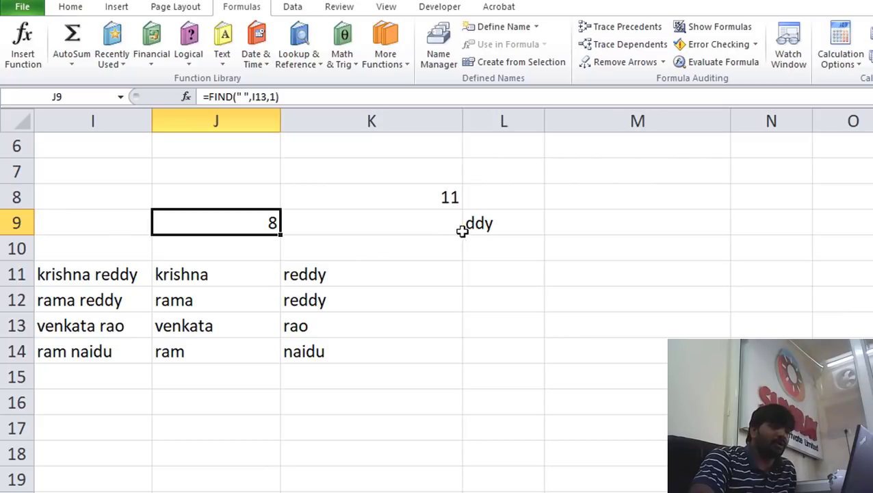
Edit L9 to =RIGHT(I13,K8-J9) so it returns rao
left_click(492, 222)
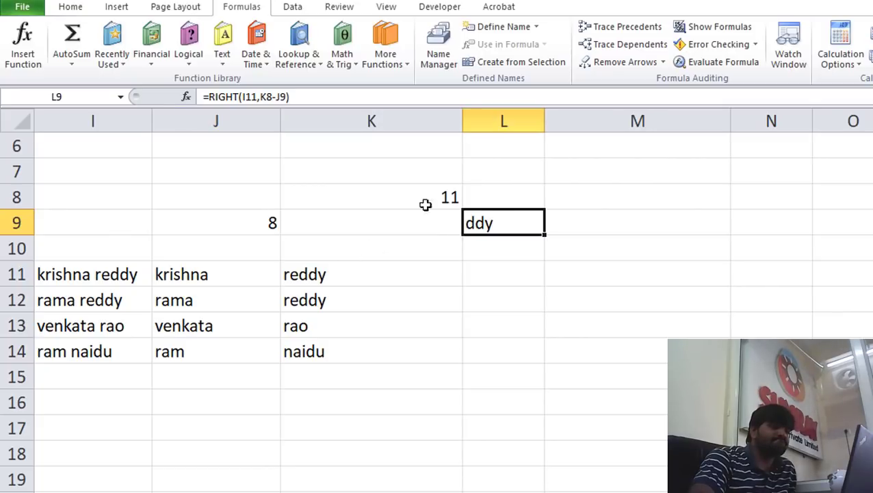
left_click(256, 97)
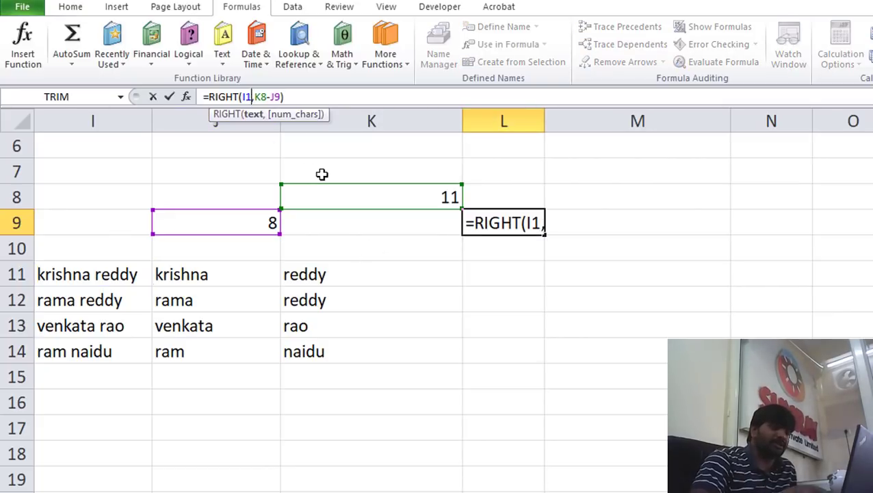
key("BackSpace")
type("3")
key("Return")
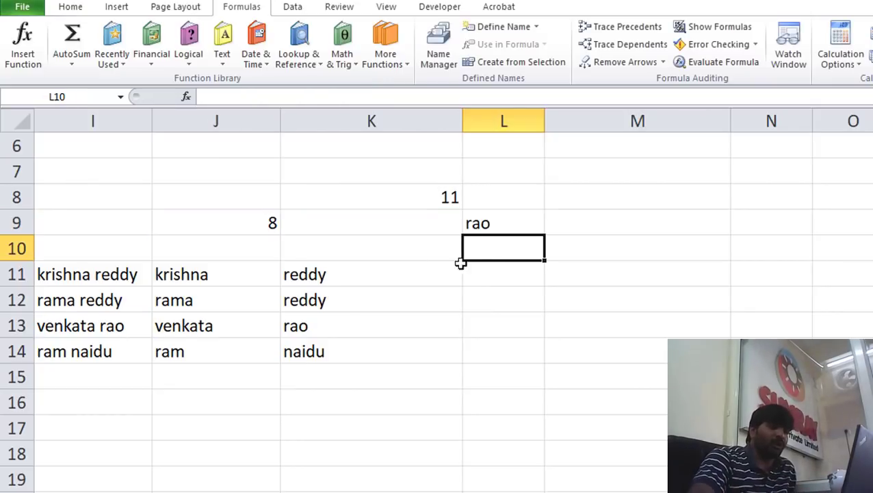
left_click(487, 225)
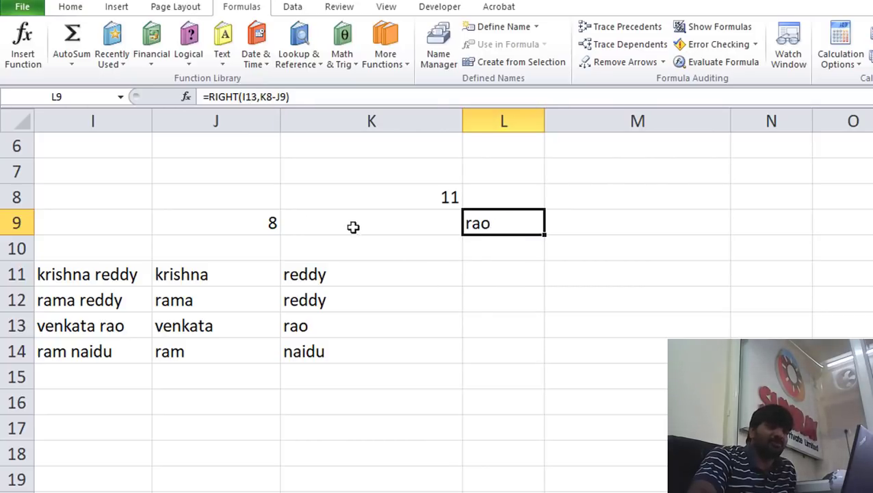
Delete the helper values in J8:L9, then select the name table I11:K14
left_click_drag(259, 190, 481, 225)
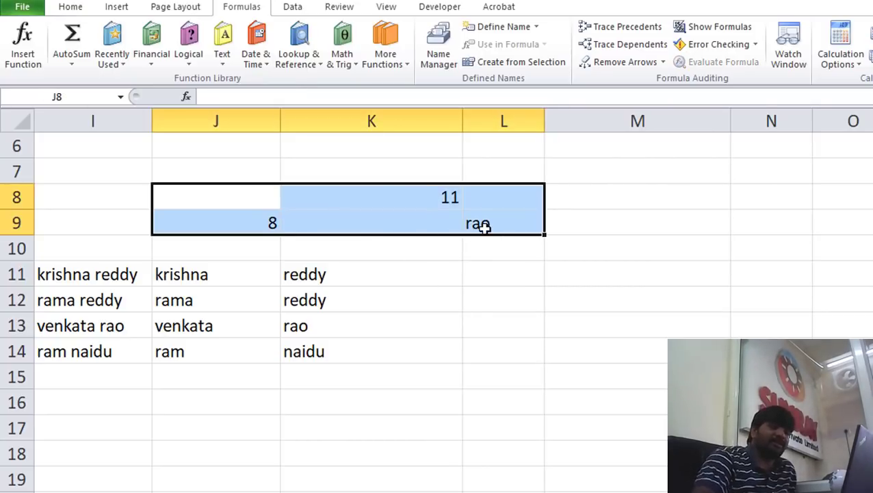
key("Delete")
left_click(363, 290)
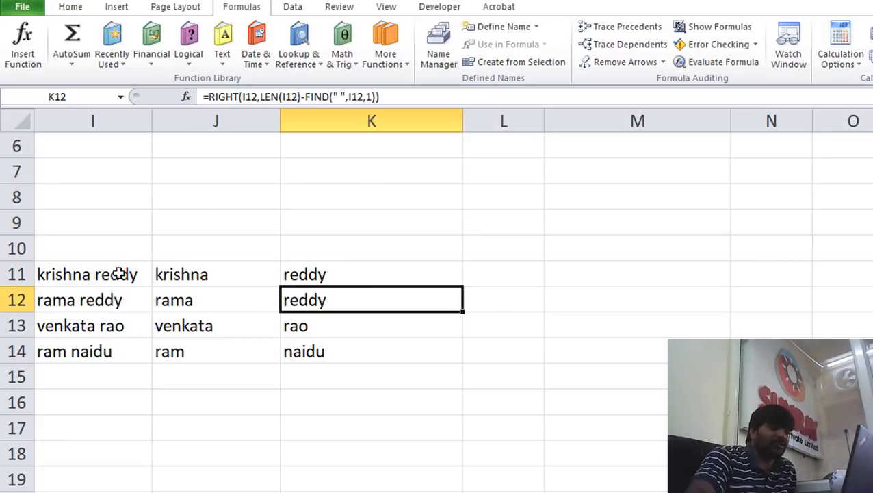
left_click_drag(121, 275, 317, 351)
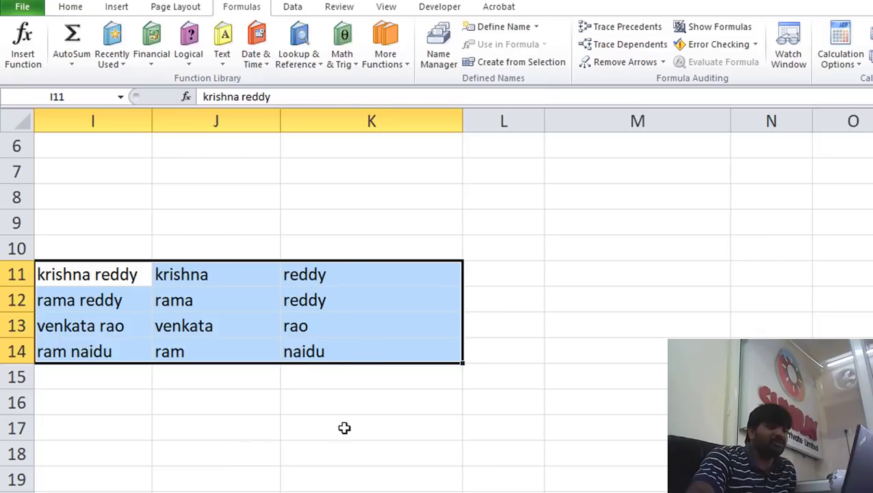
left_click(351, 393)
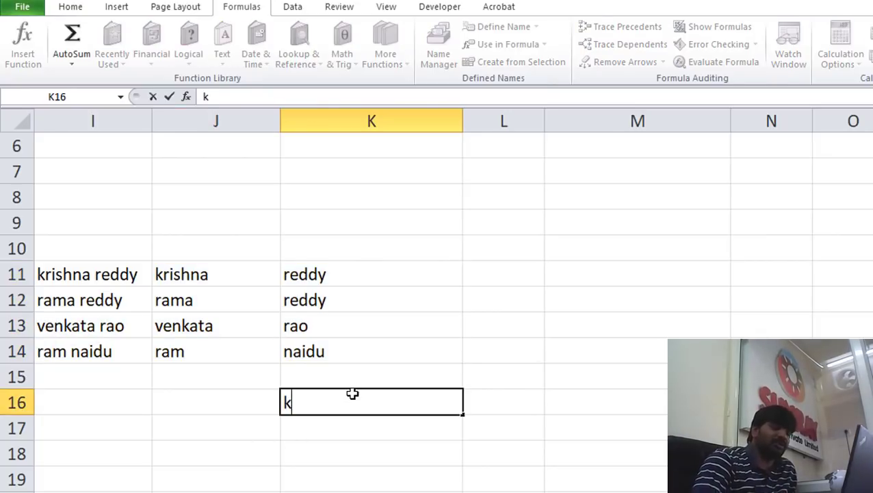
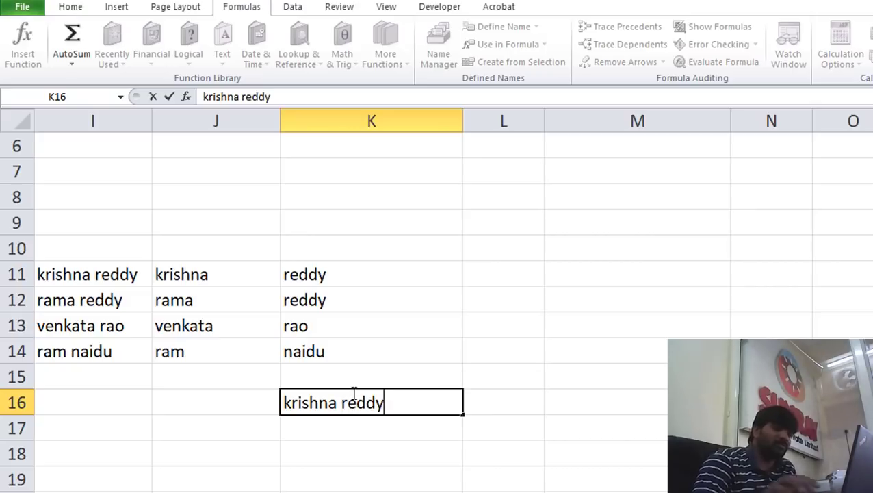
left_click(418, 423)
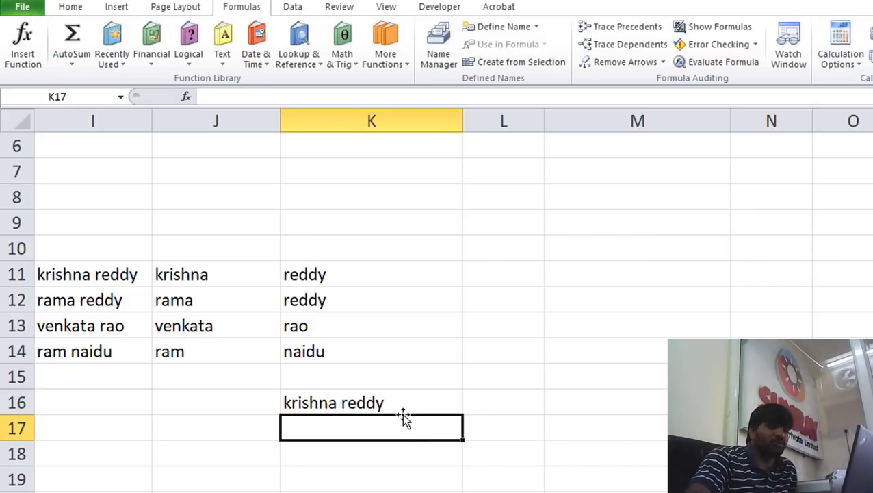
left_click(404, 407)
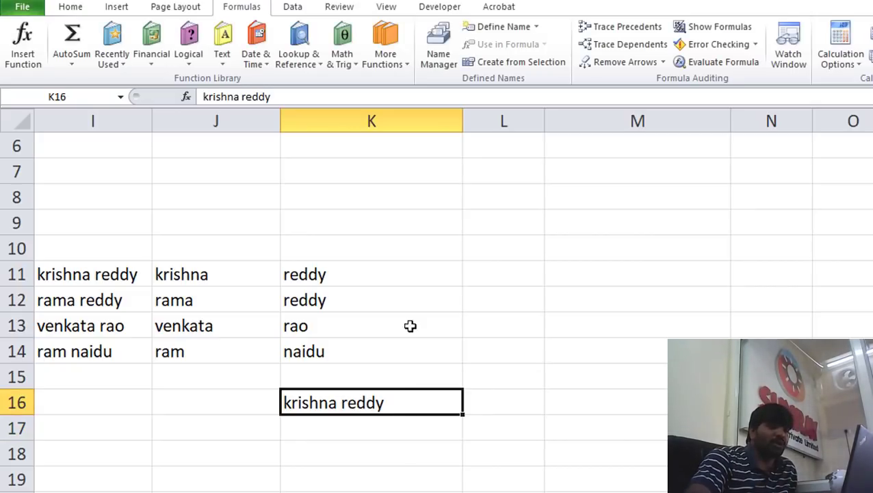
Launch the Data > Text to Columns wizard and move it aside
left_click(304, 8)
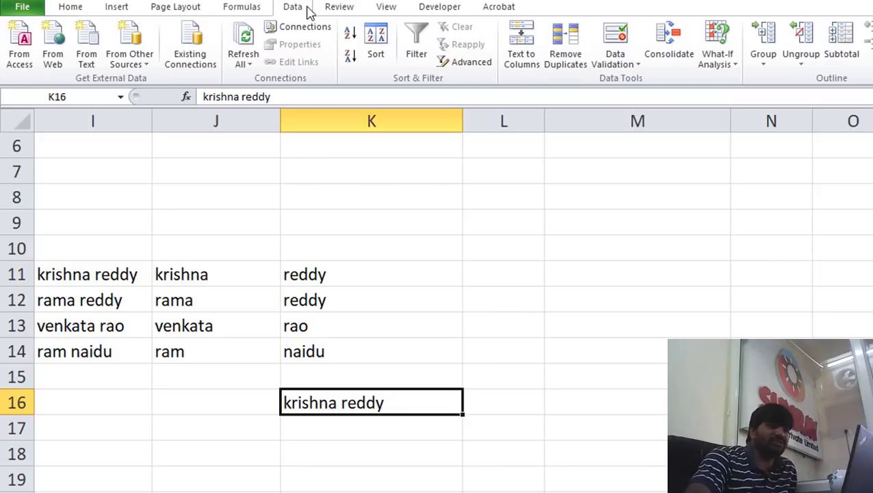
left_click(524, 53)
left_click_drag(364, 49, 557, 31)
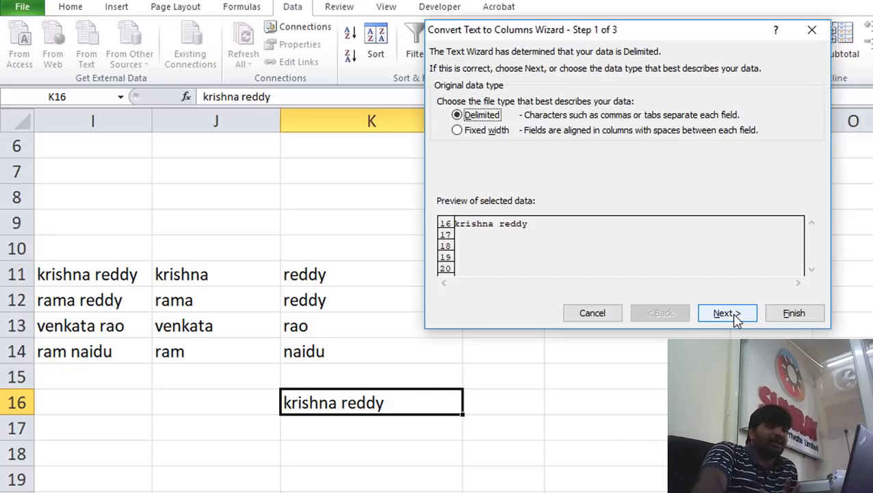
Complete Text to Columns with Delimited and Space, putting reddy into L16
left_click(735, 317)
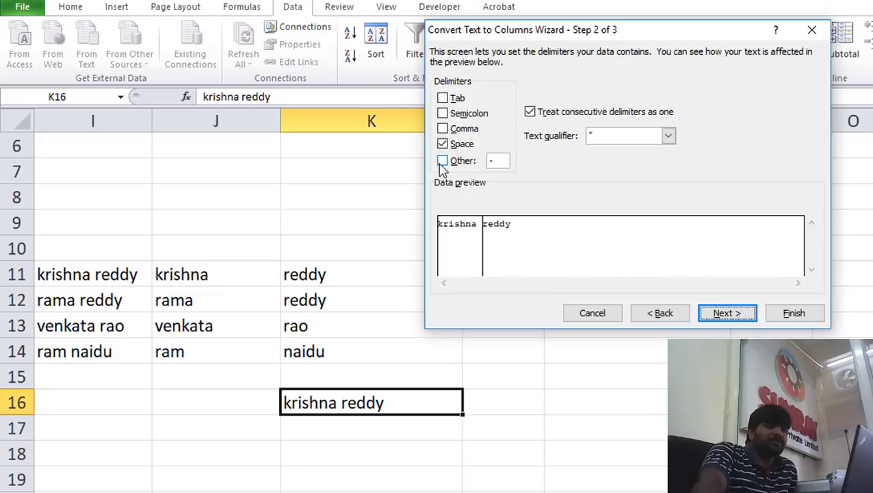
left_click(719, 312)
left_click(792, 318)
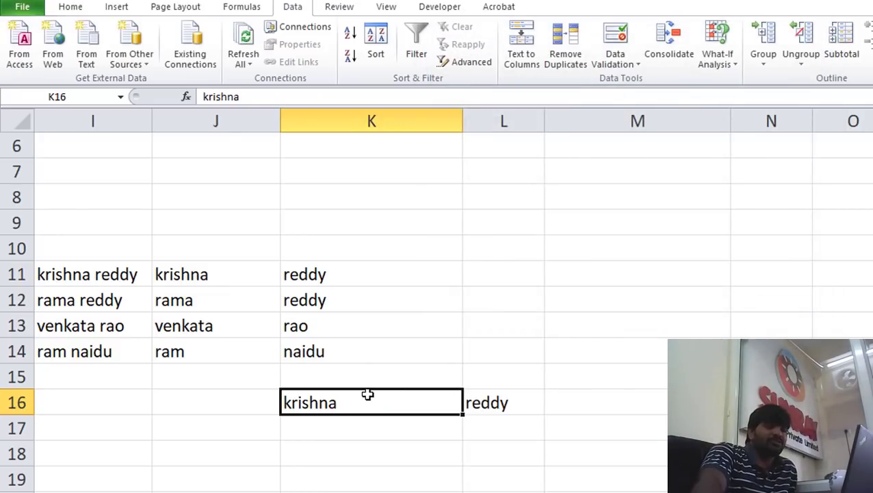
left_click(506, 403)
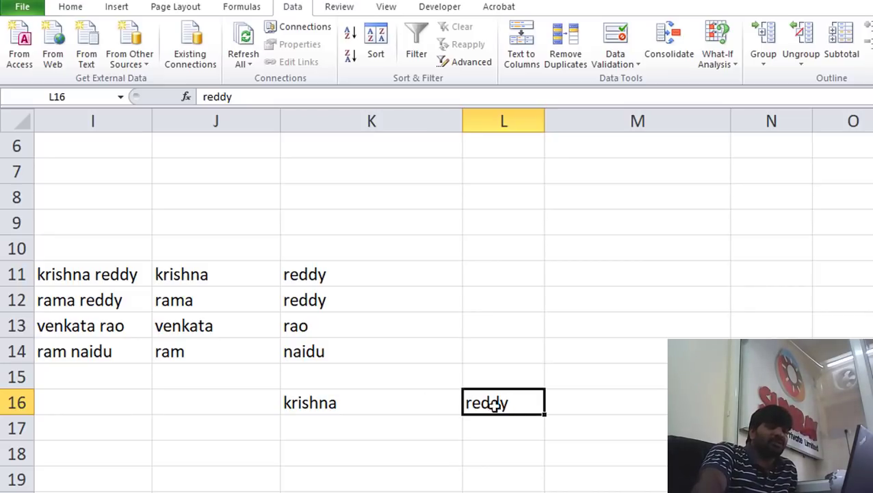
left_click_drag(402, 399, 504, 402)
key("Delete")
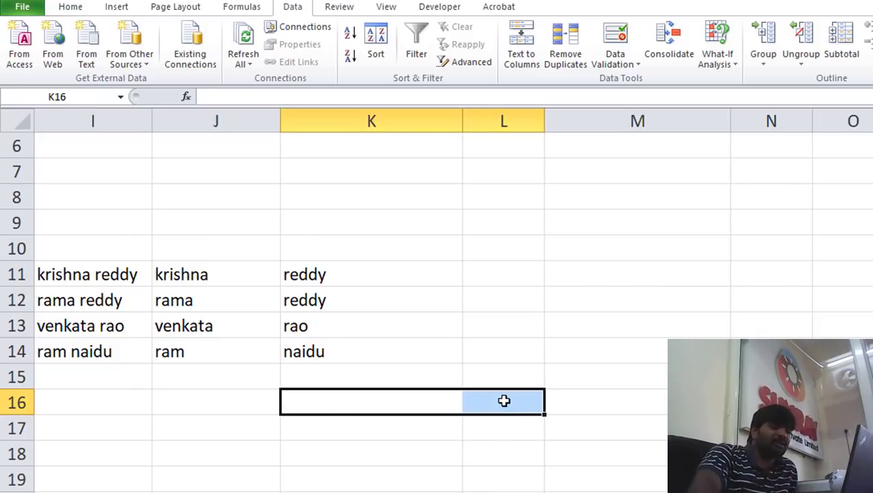
left_click(339, 274)
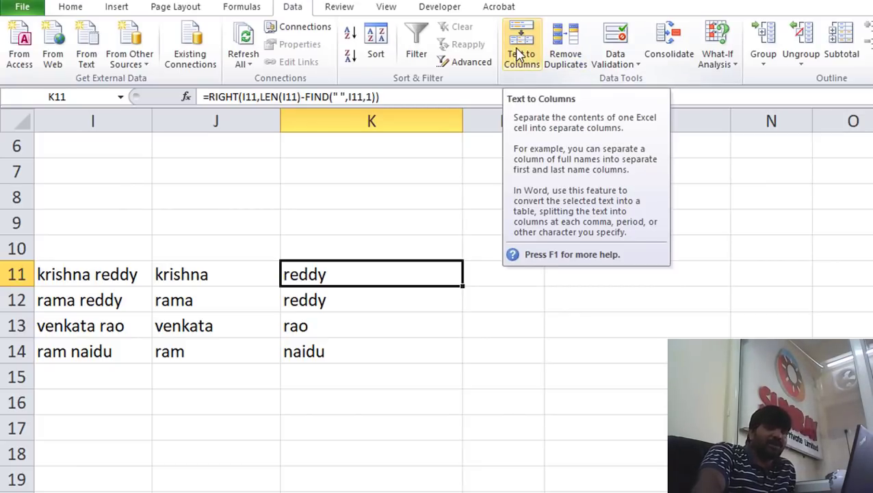
left_click_drag(133, 275, 374, 344)
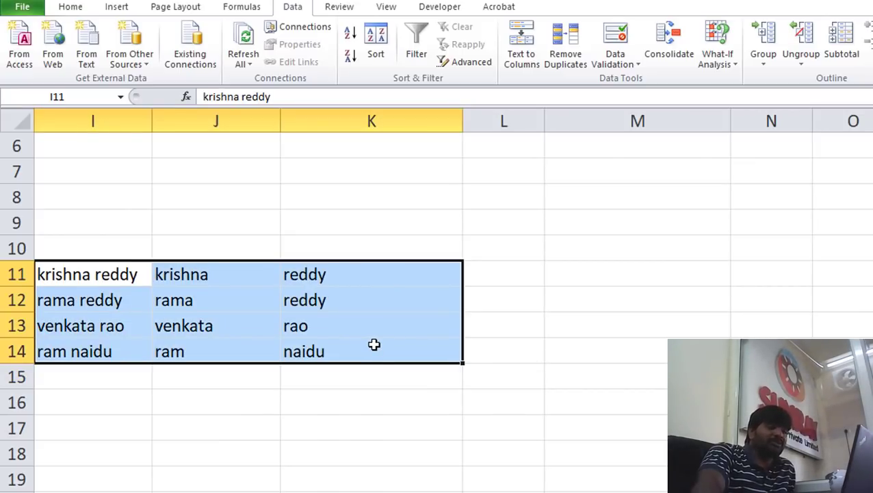
scroll(438, 308, "left", 4)
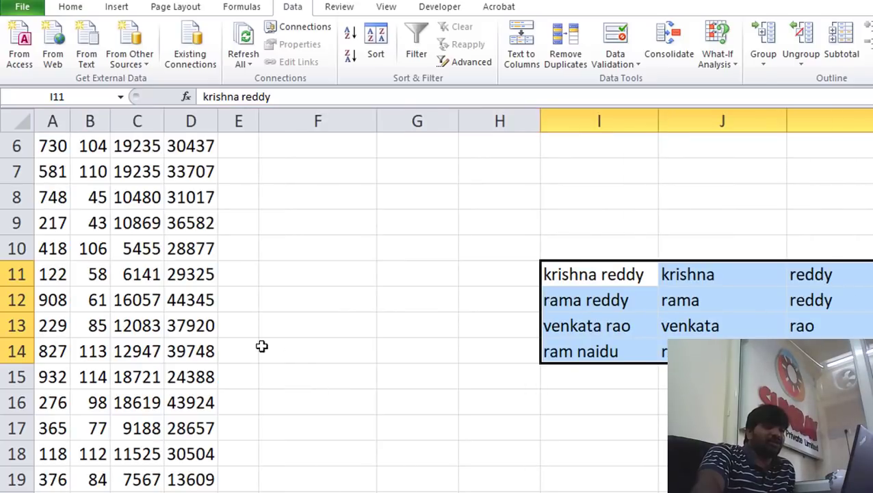
left_click(200, 304)
scroll(201, 311, "up", 2)
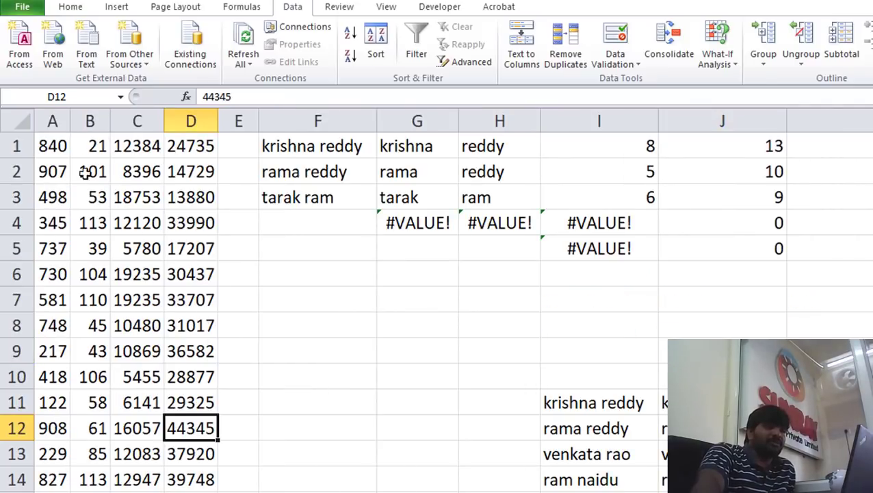
left_click_drag(51, 143, 192, 339)
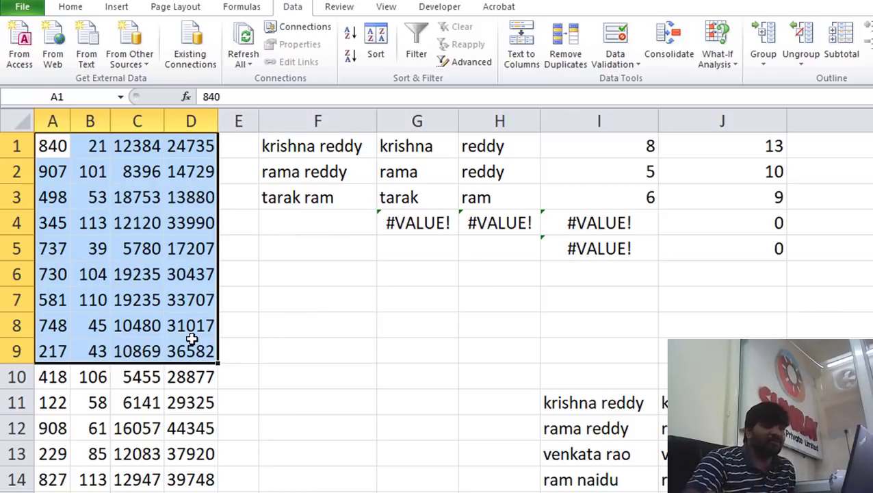
left_click(617, 404)
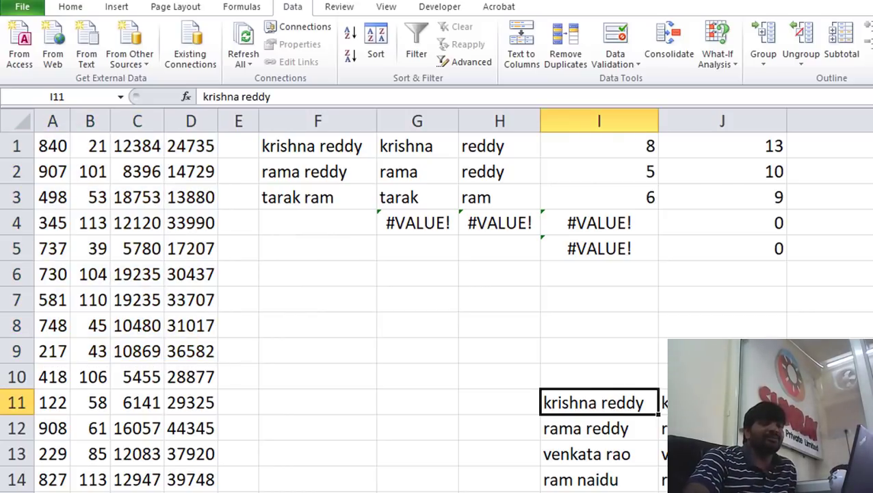
scroll(595, 369, "right", 5)
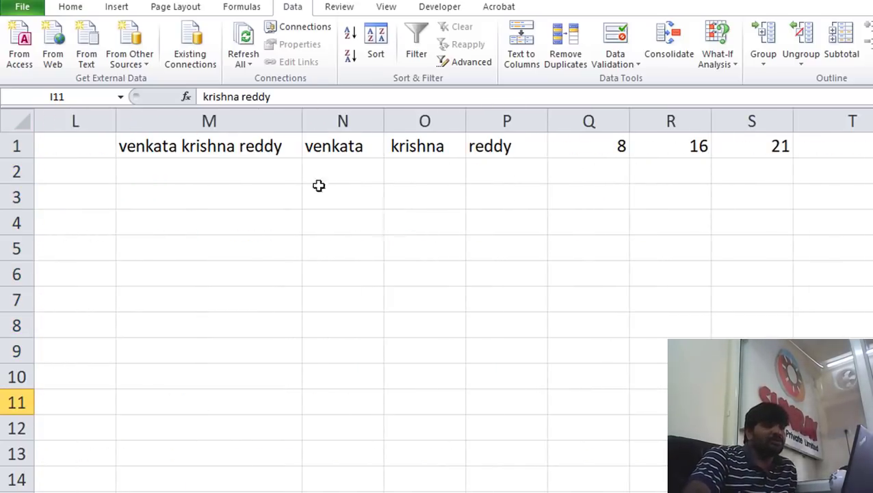
left_click_drag(226, 146, 496, 136)
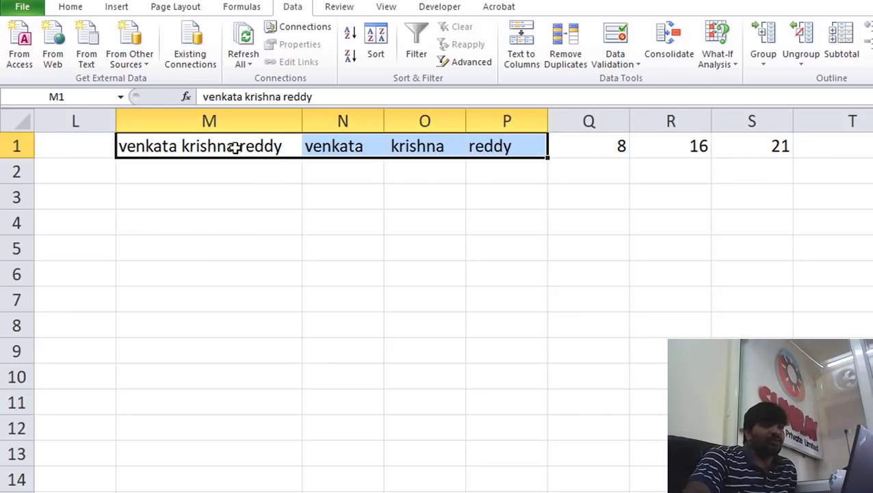
left_click(187, 150)
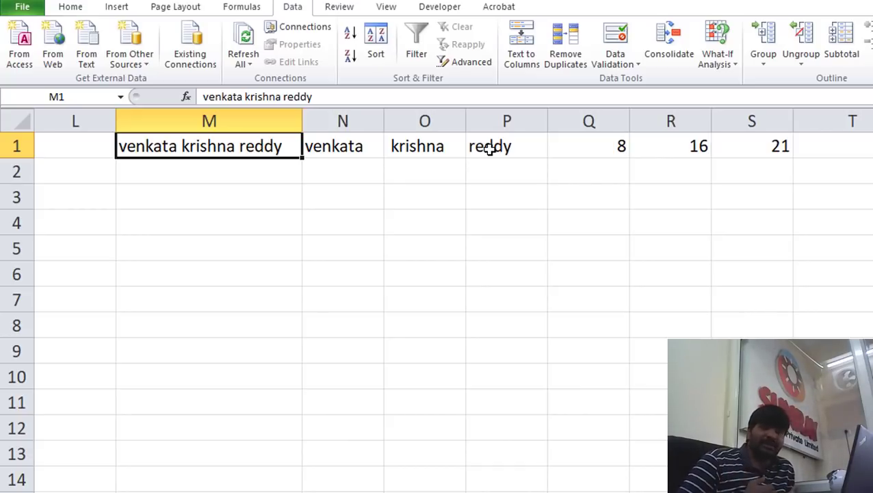
left_click(581, 248)
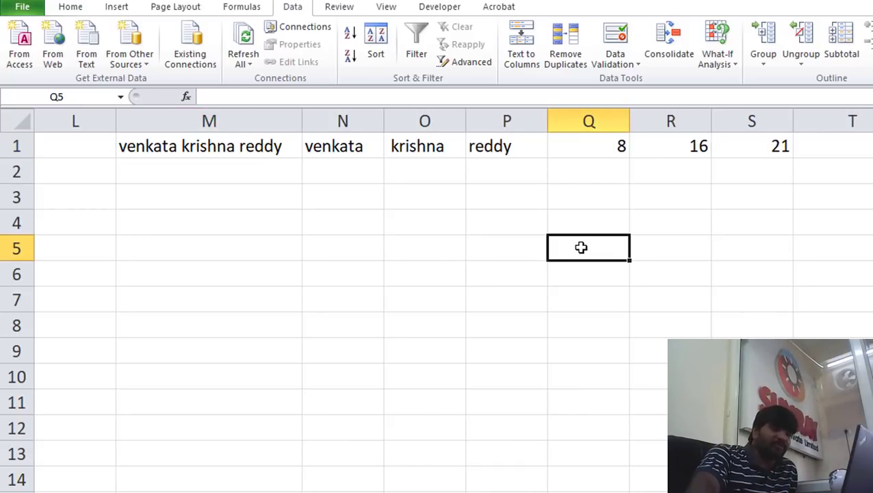
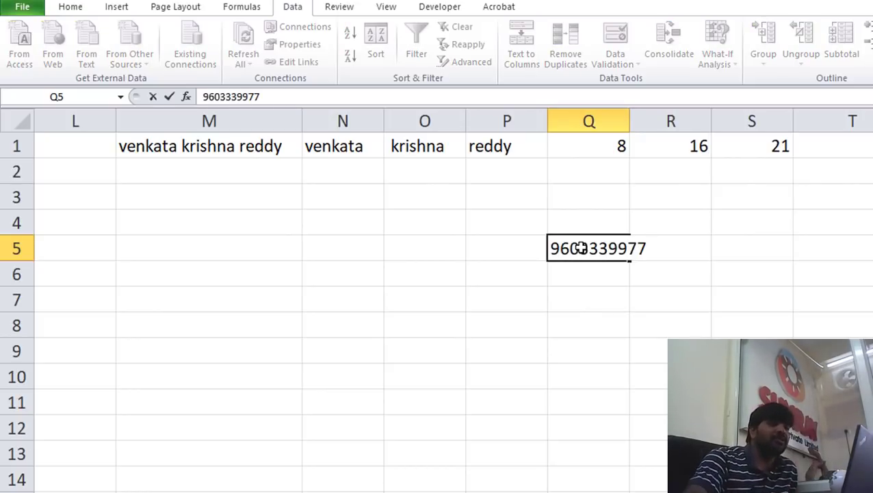